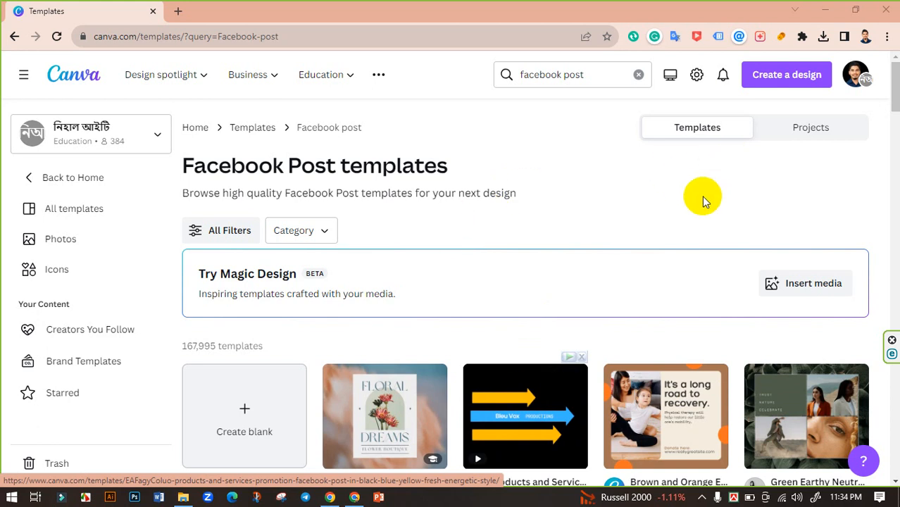
Create a new blank design with a custom size of 2000 × 2000 px
click(768, 83)
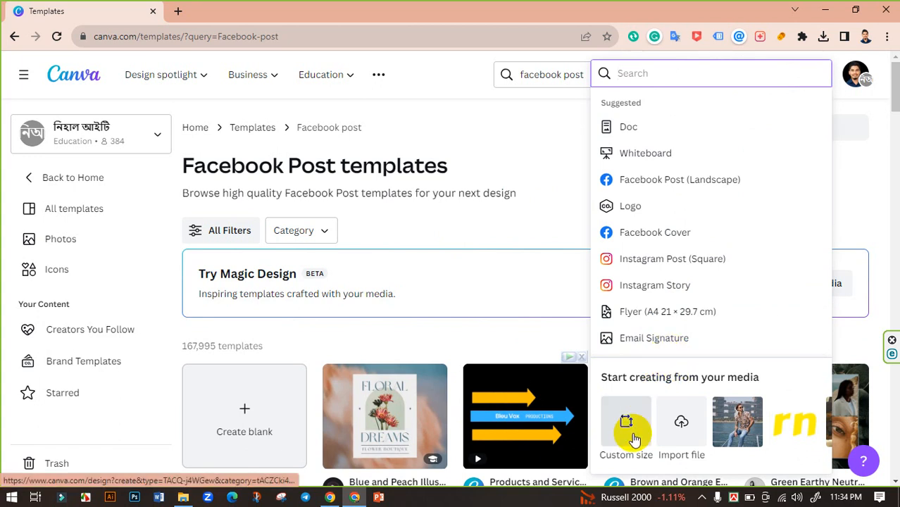
click(627, 437)
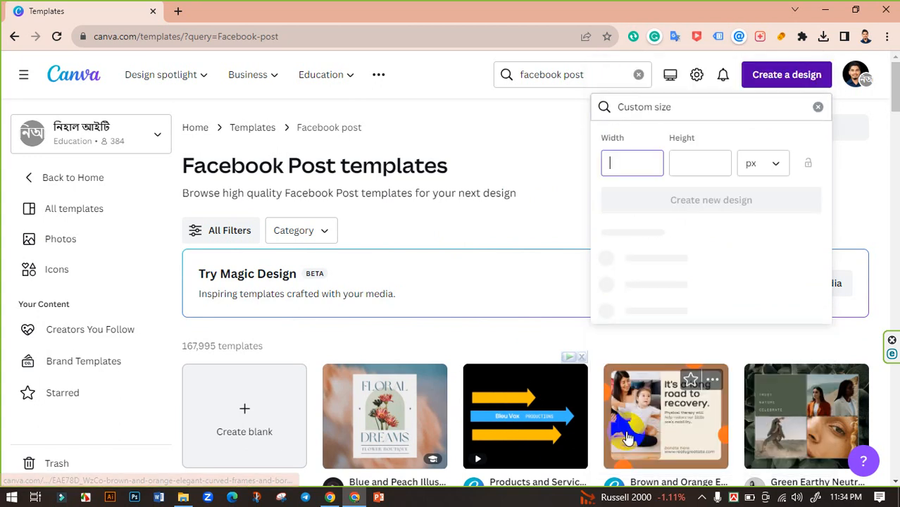
click(622, 161)
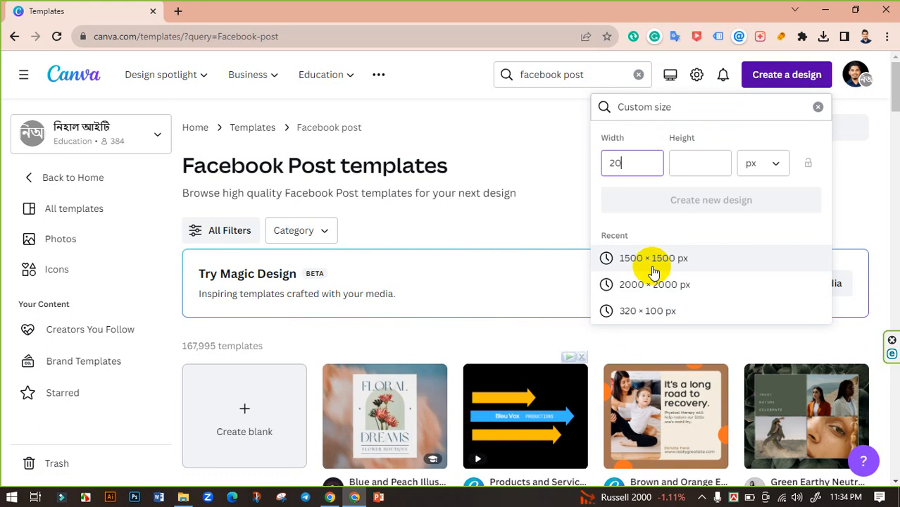
text(2)
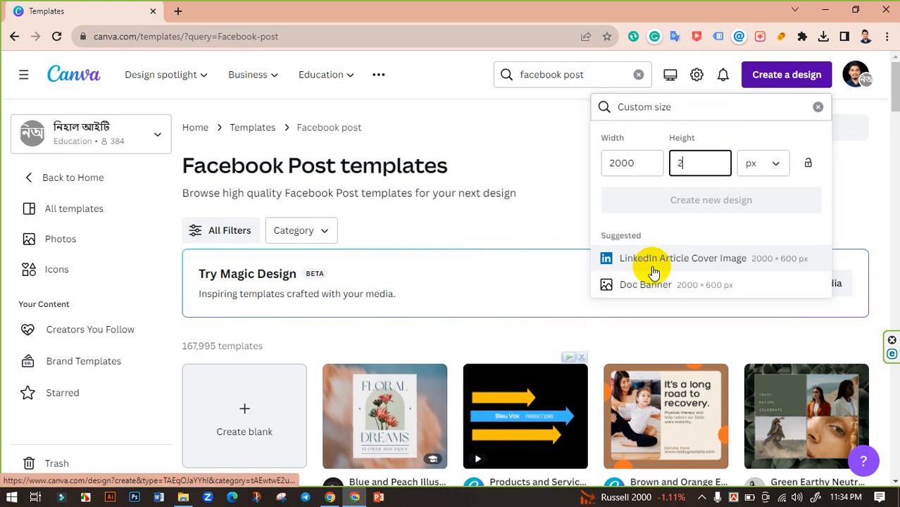
text(000)
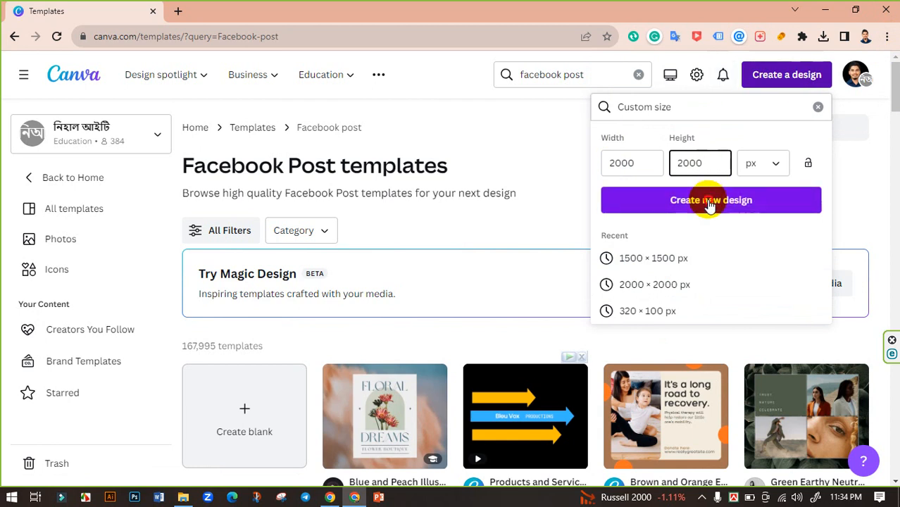
click(687, 200)
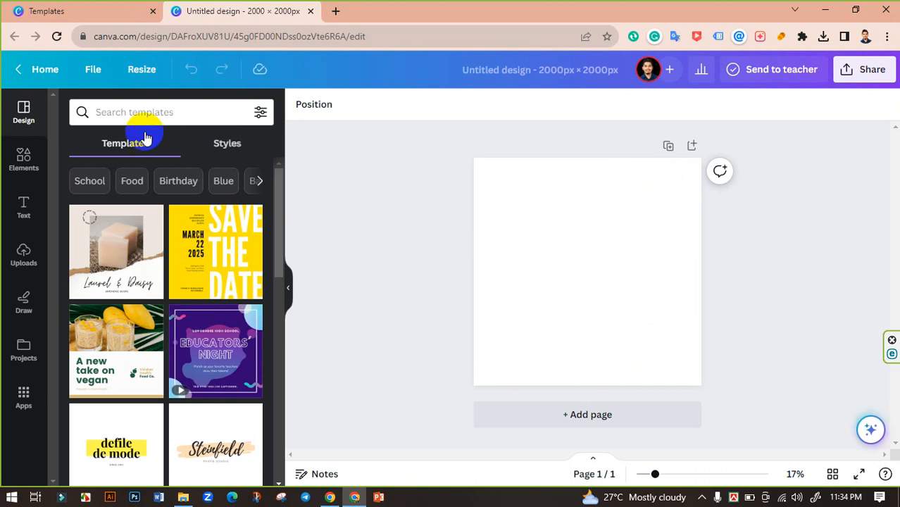
Search the design templates for "fashion"
click(115, 112)
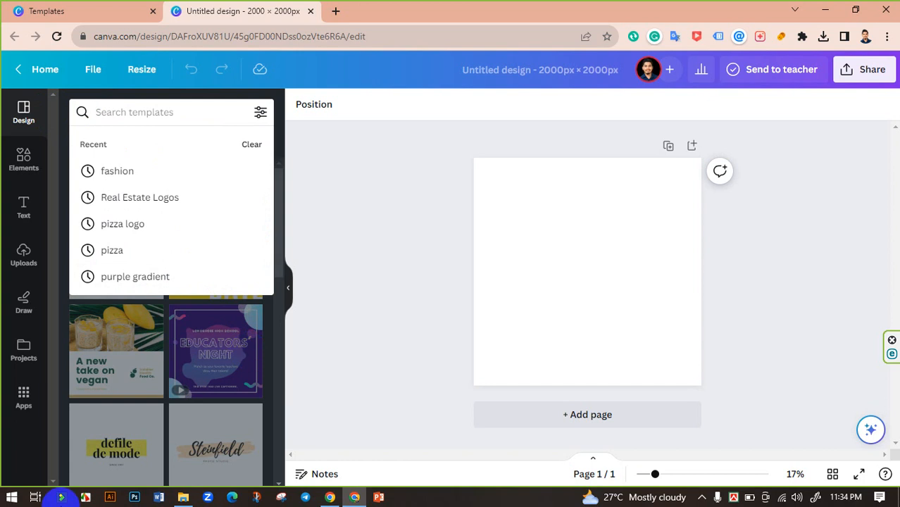
text(f)
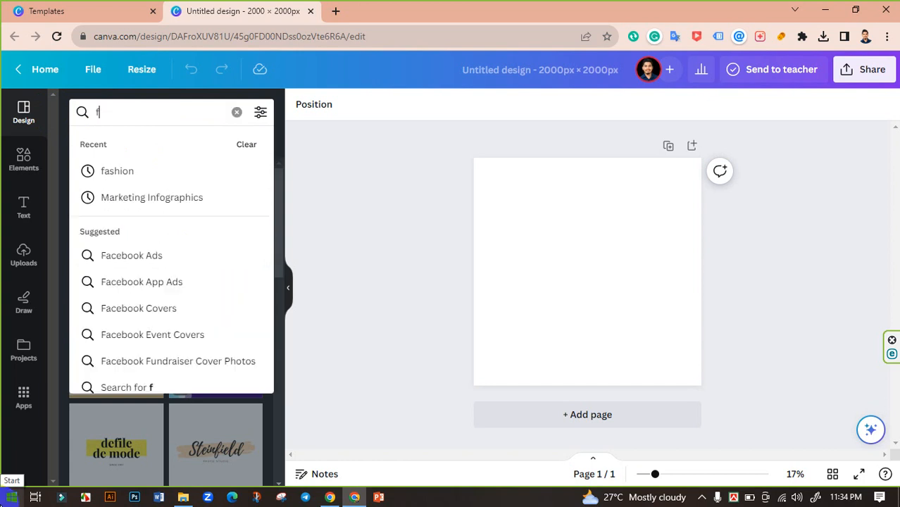
text(ashion)
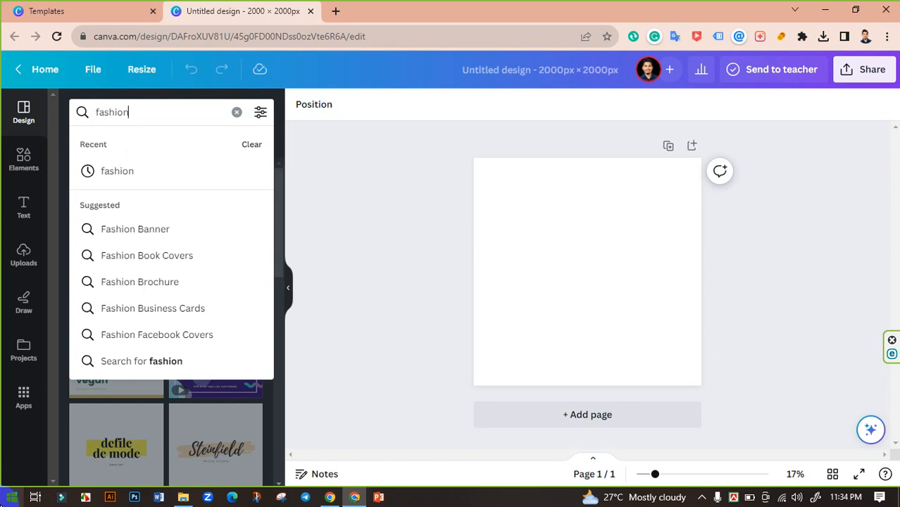
key(Return)
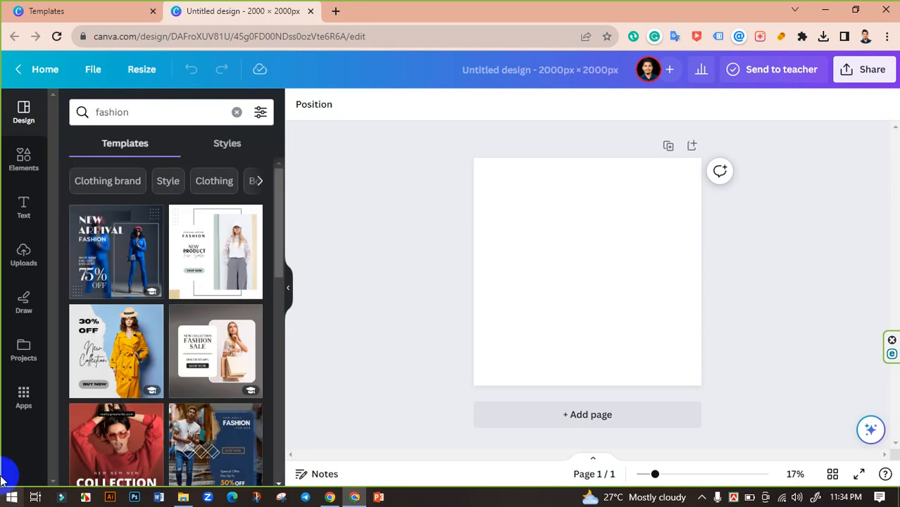
Browse the fashion template results for a layout suited to a square social media post
scroll(162, 339, down, 5)
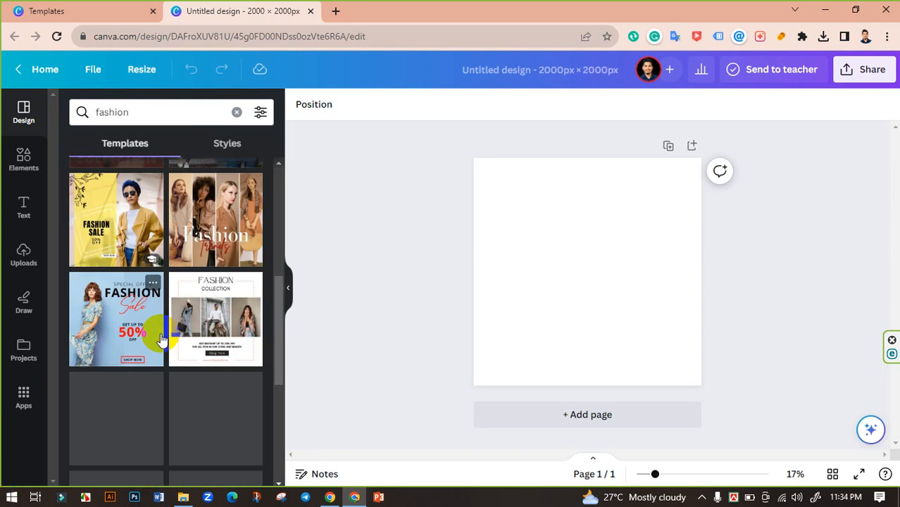
scroll(162, 340, down, 5)
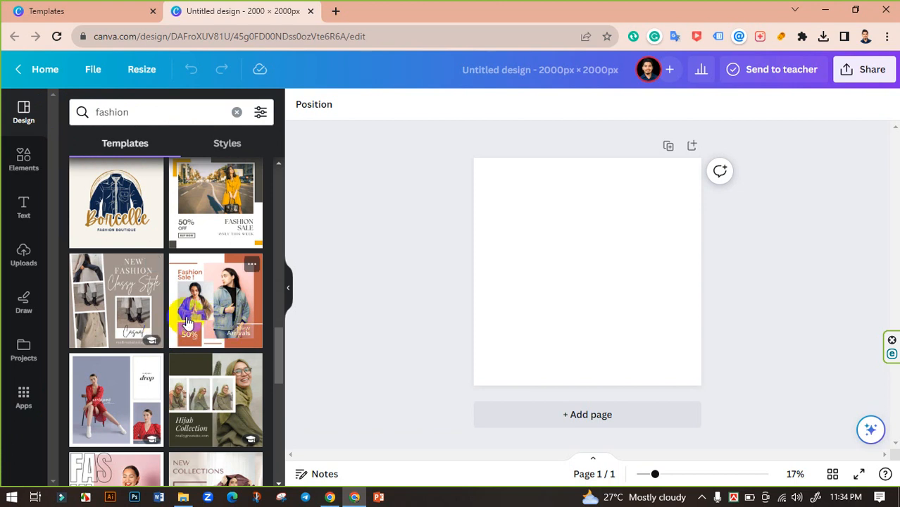
scroll(202, 341, down, 2)
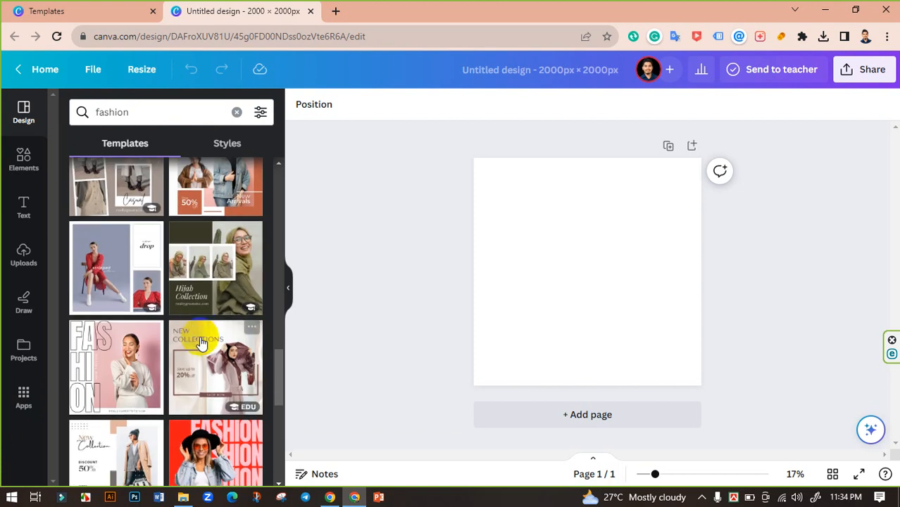
scroll(202, 310, down, 5)
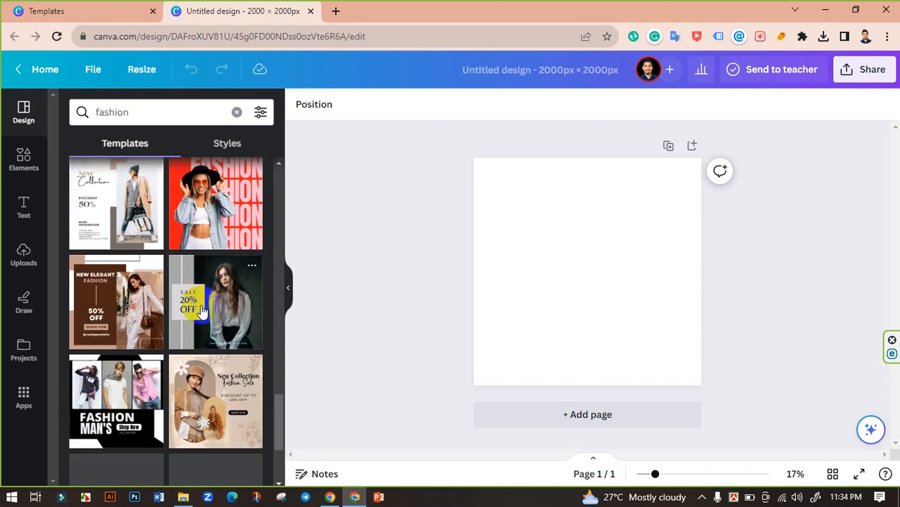
scroll(200, 306, down, 3)
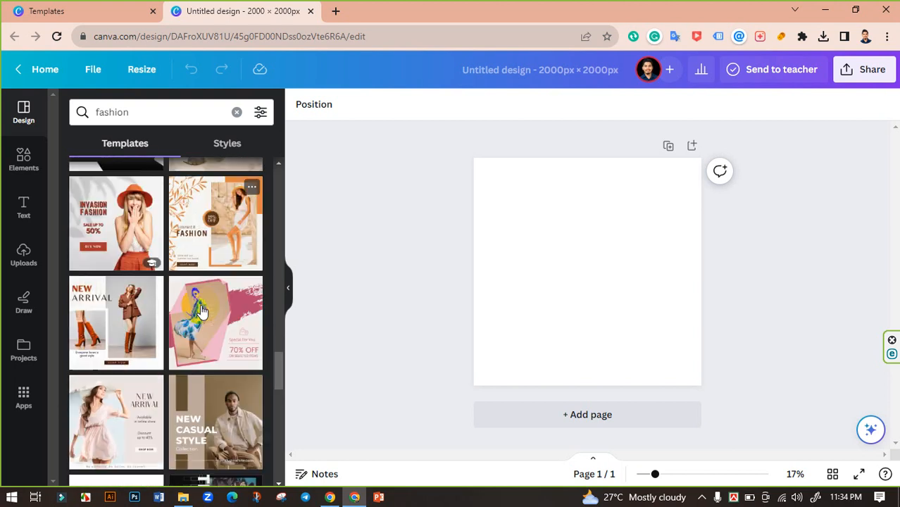
scroll(202, 310, down, 2)
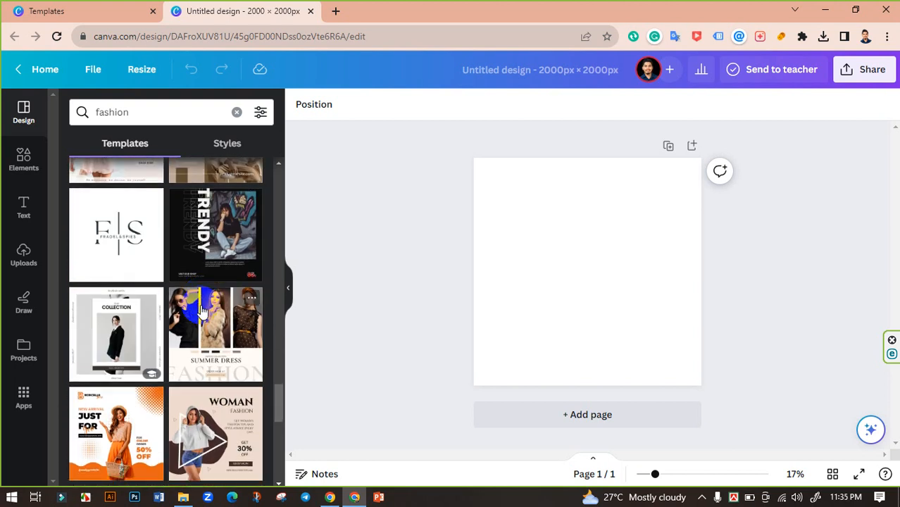
scroll(202, 310, down, 5)
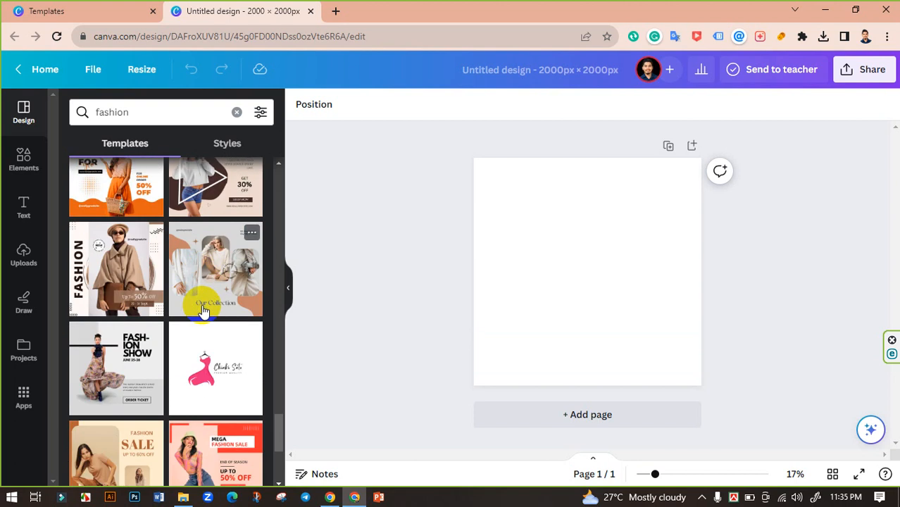
scroll(202, 310, down, 5)
scroll(202, 310, down, 3)
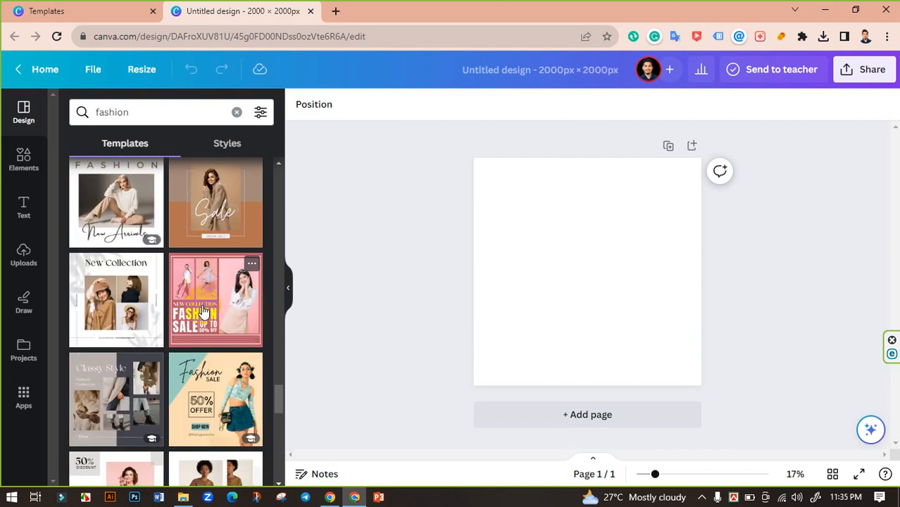
scroll(202, 310, down, 10)
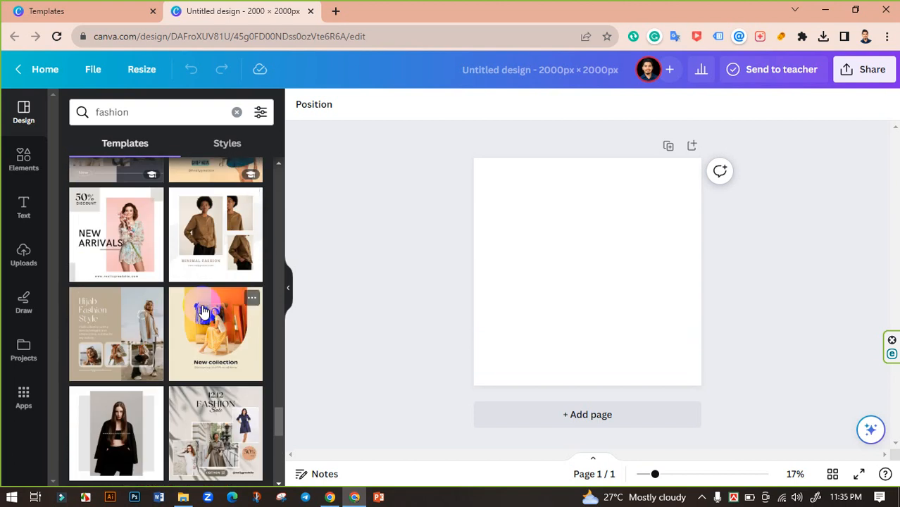
scroll(202, 310, down, 10)
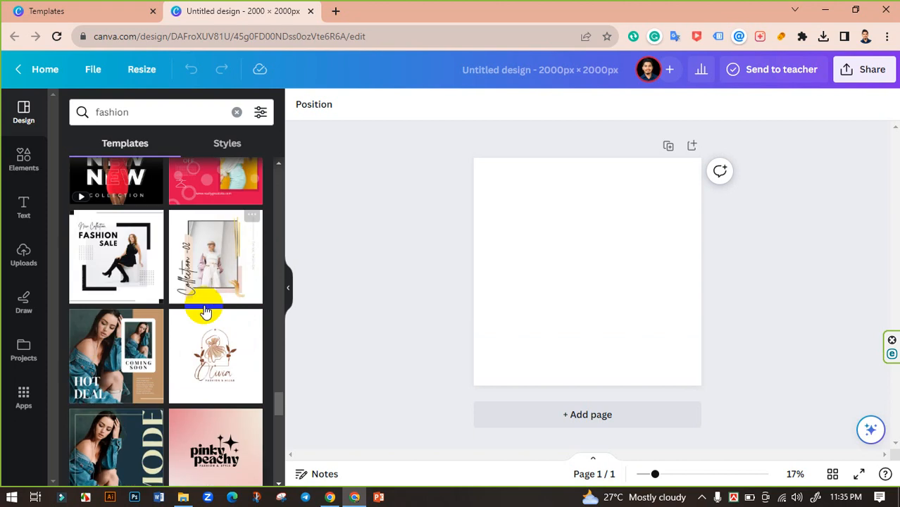
scroll(205, 310, down, 3)
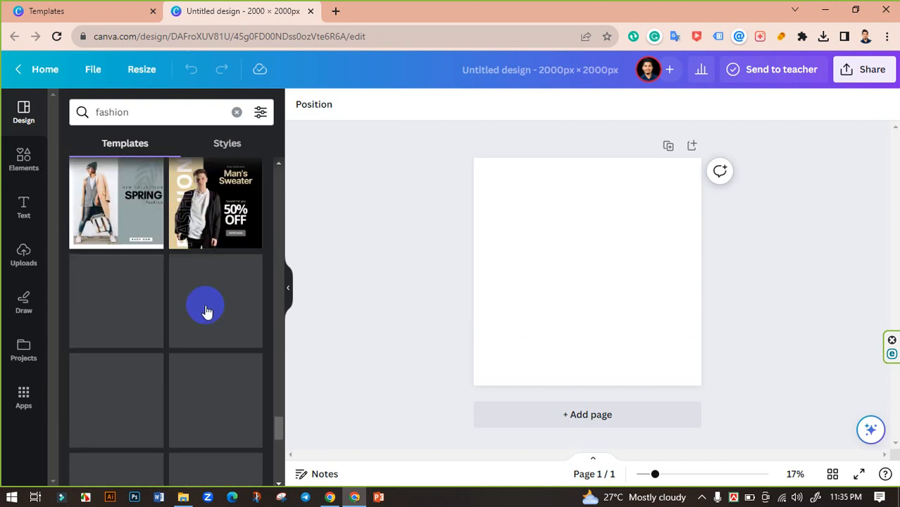
scroll(207, 310, down, 5)
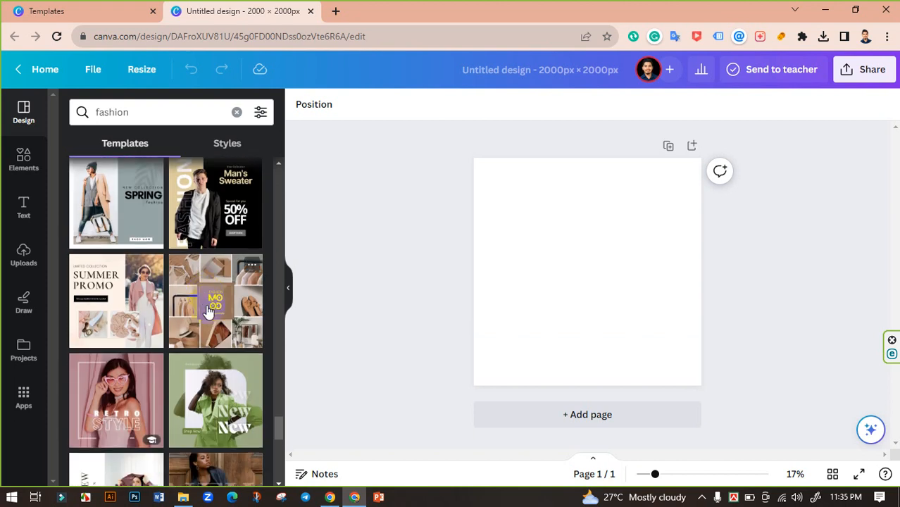
scroll(206, 310, up, 2)
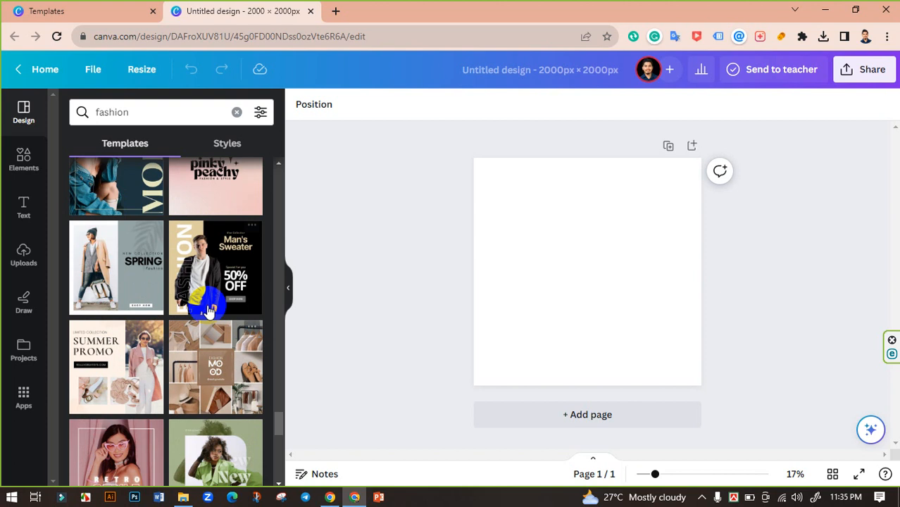
scroll(223, 295, down, 6)
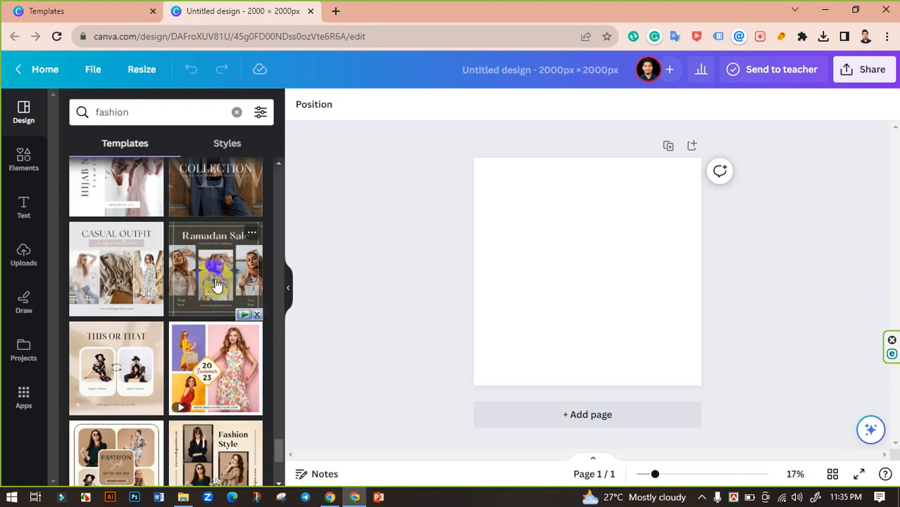
scroll(209, 333, down, 3)
scroll(209, 333, down, 5)
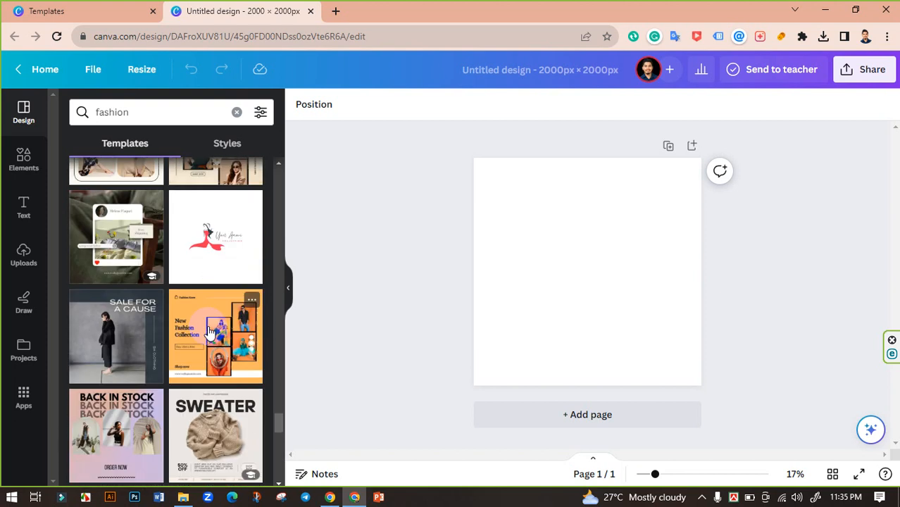
scroll(208, 333, down, 7)
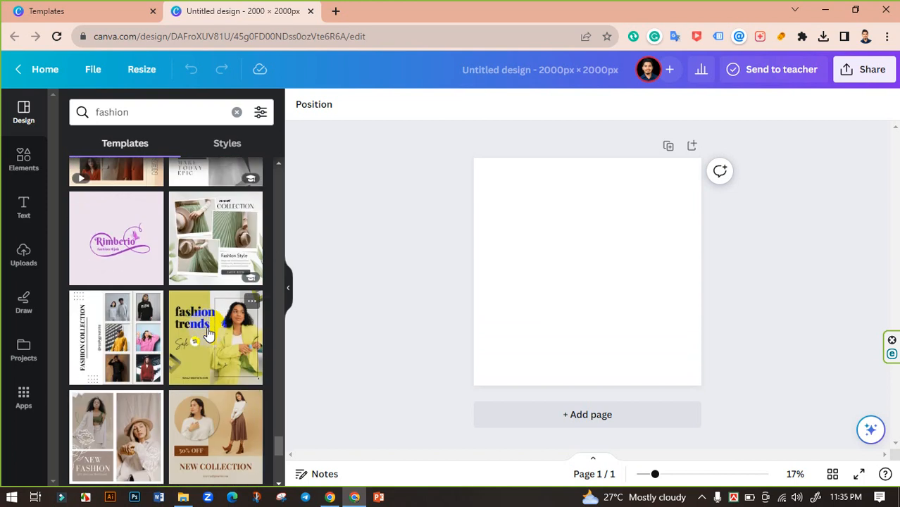
scroll(209, 331, down, 10)
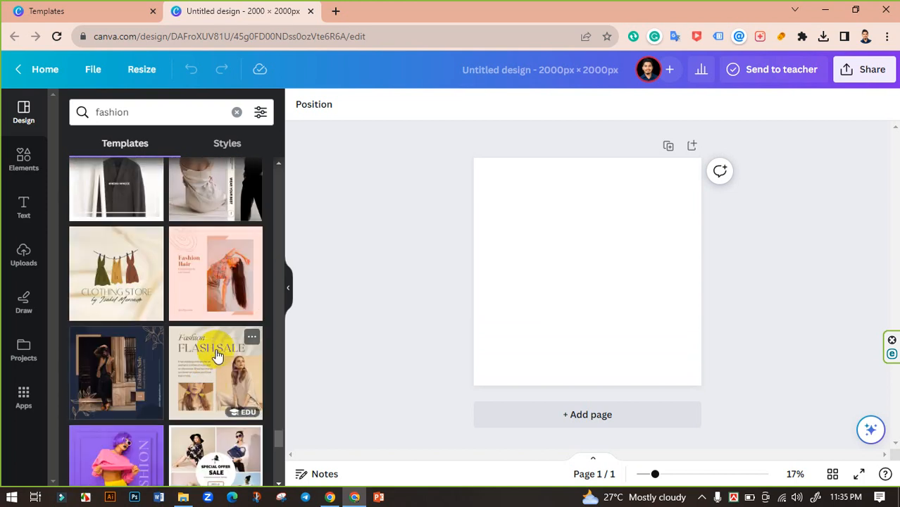
Refine the template search to "fashion post"
click(151, 114)
text(post)
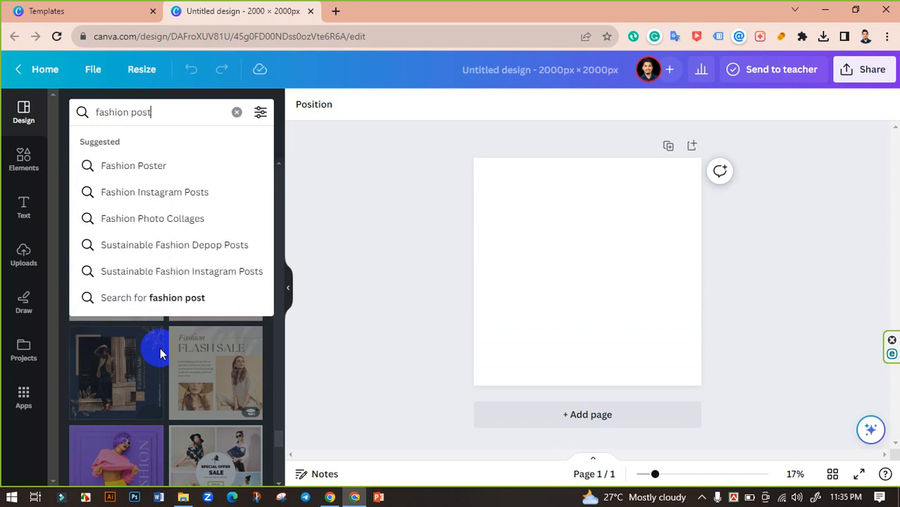
key(Return)
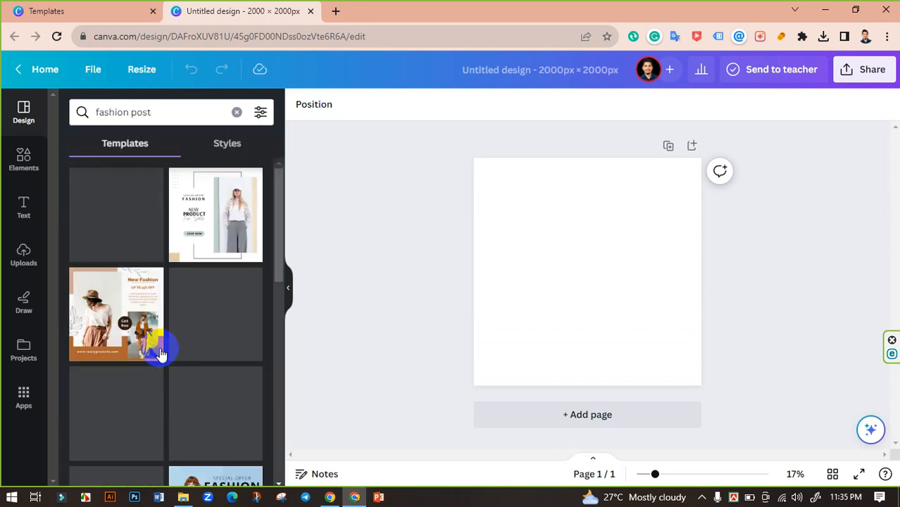
Browse the "fashion post" template results and compare their photo layouts, headlines and colour schemes for a suitable square post design
scroll(178, 268, down, 6)
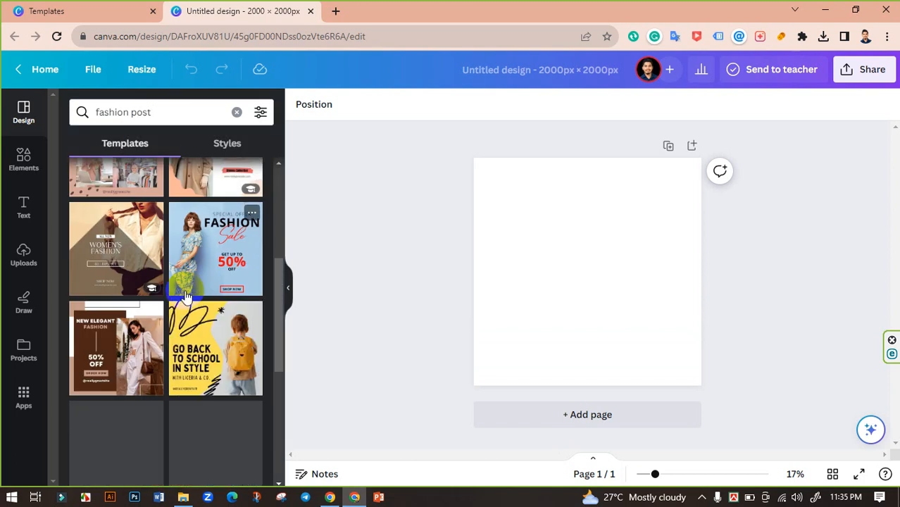
scroll(186, 297, down, 5)
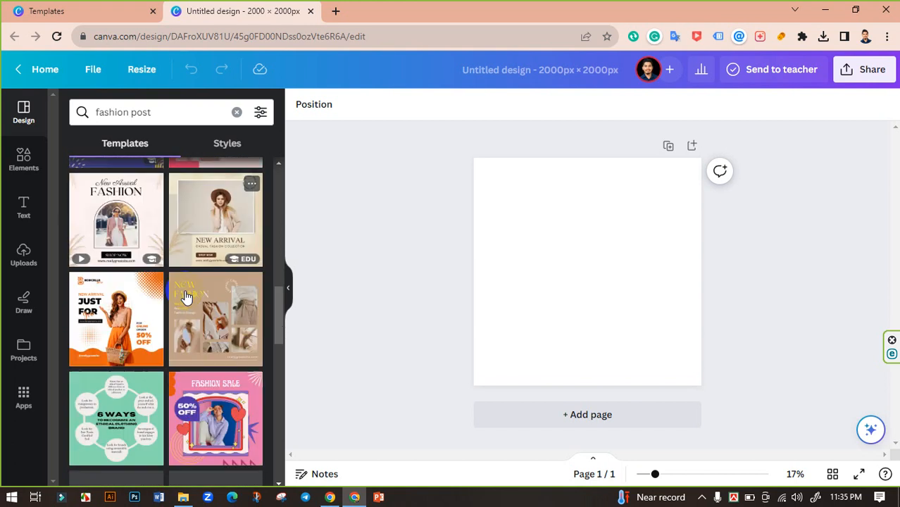
scroll(185, 297, up, 2)
scroll(186, 296, down, 8)
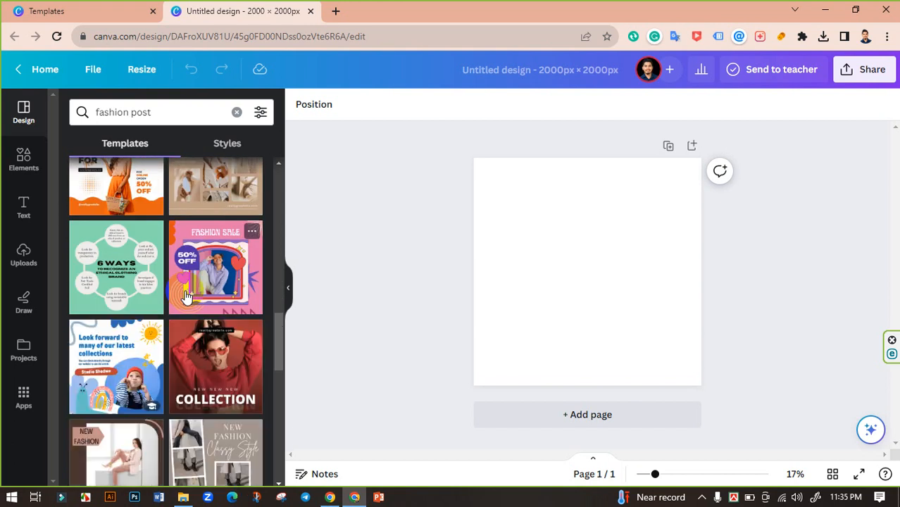
scroll(185, 296, down, 5)
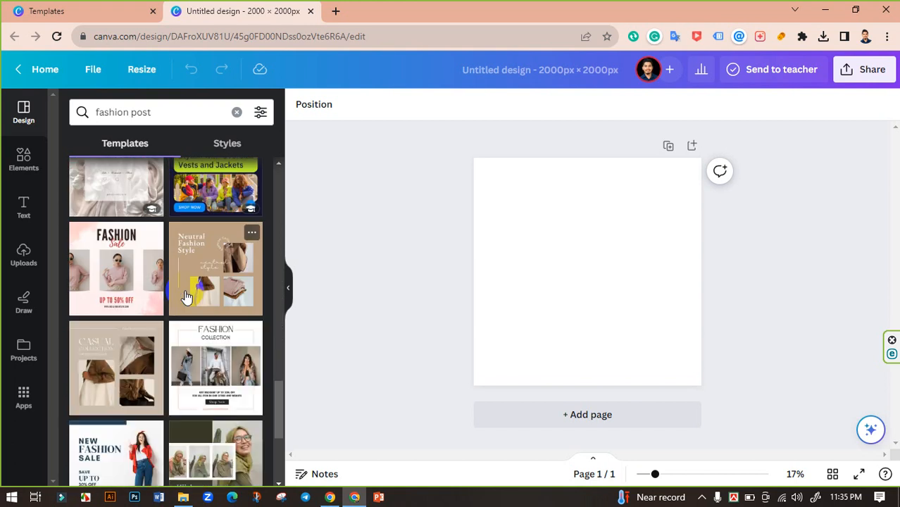
scroll(185, 296, down, 8)
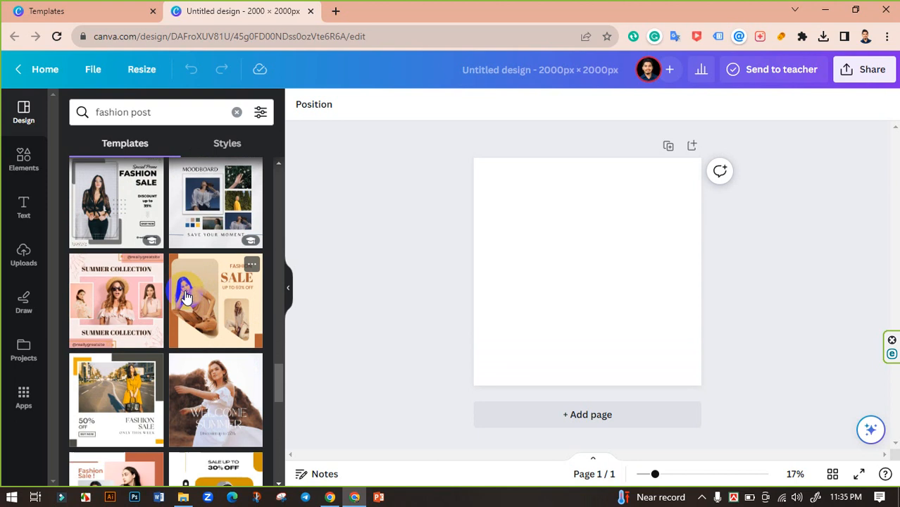
scroll(185, 297, down, 3)
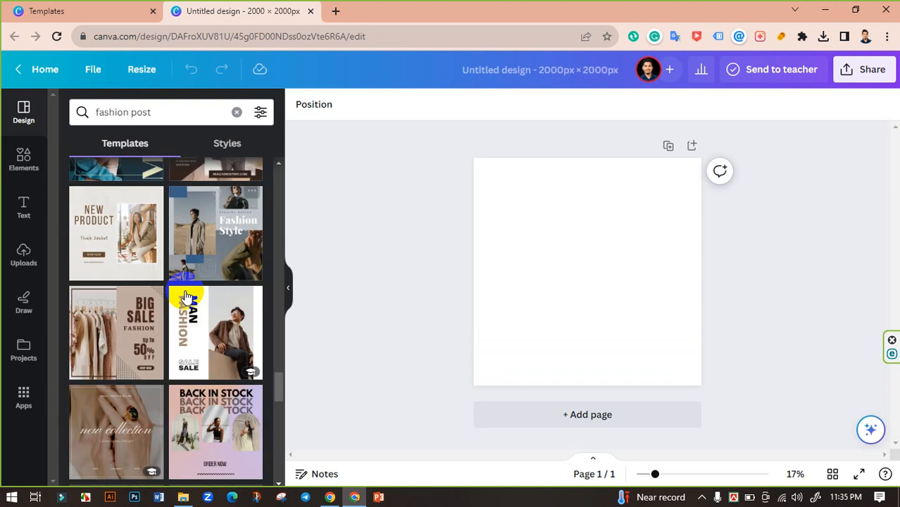
scroll(185, 297, up, 5)
scroll(186, 297, down, 4)
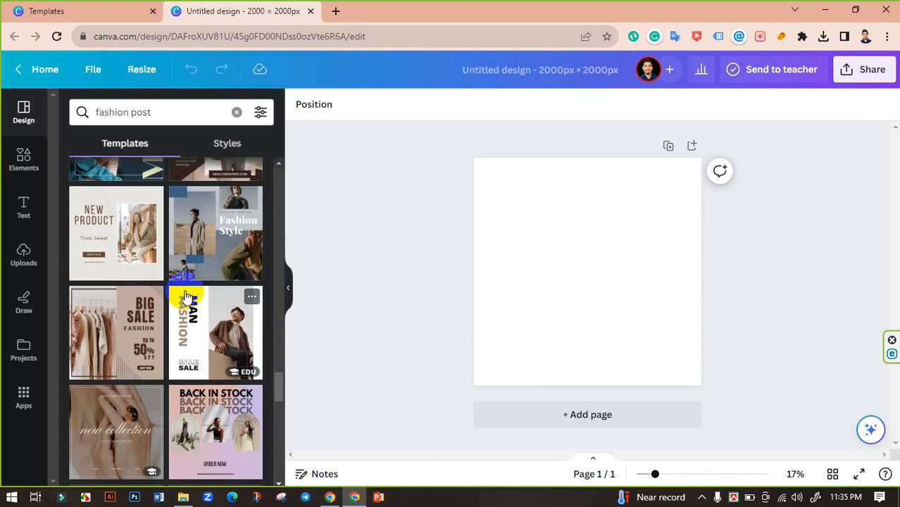
scroll(186, 297, down, 10)
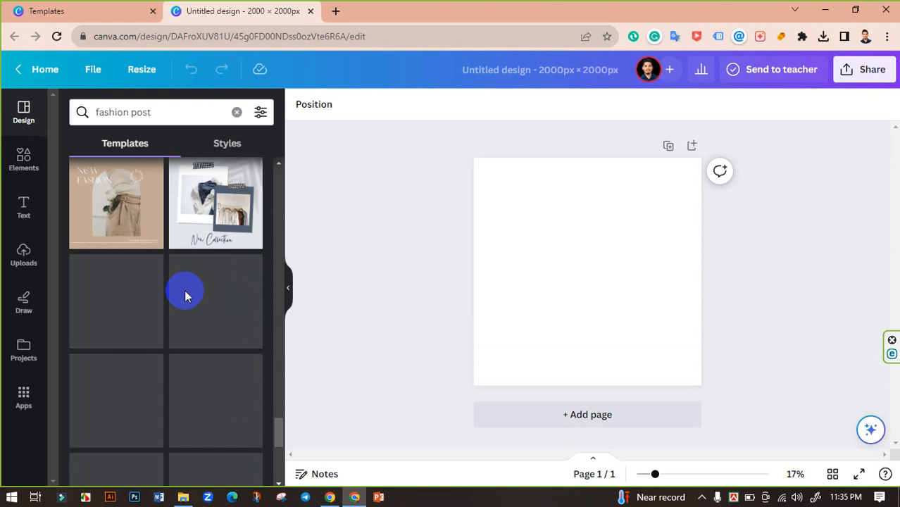
scroll(185, 296, up, 5)
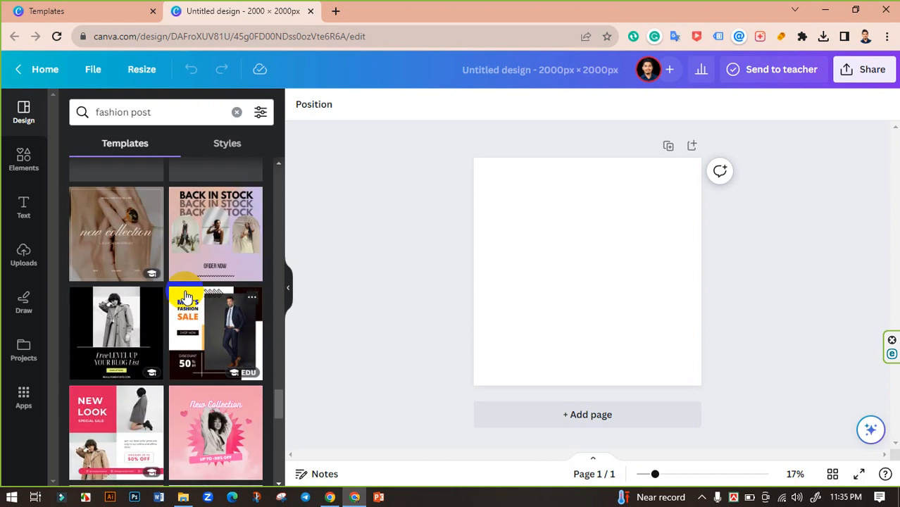
scroll(185, 296, down, 8)
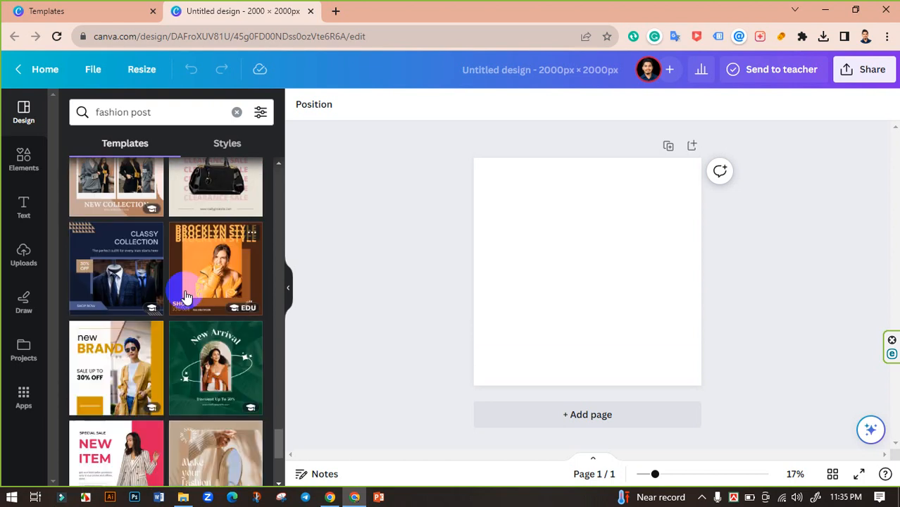
scroll(186, 297, up, 1)
scroll(185, 296, down, 6)
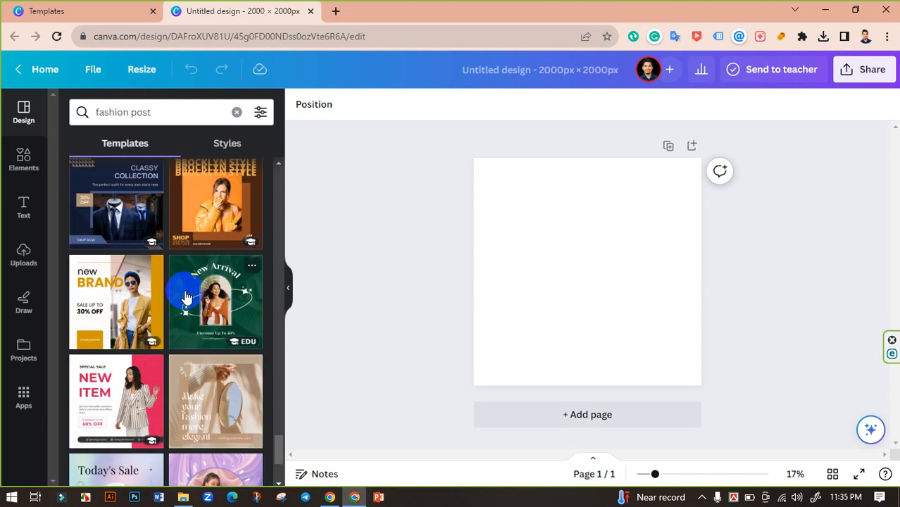
scroll(185, 297, down, 5)
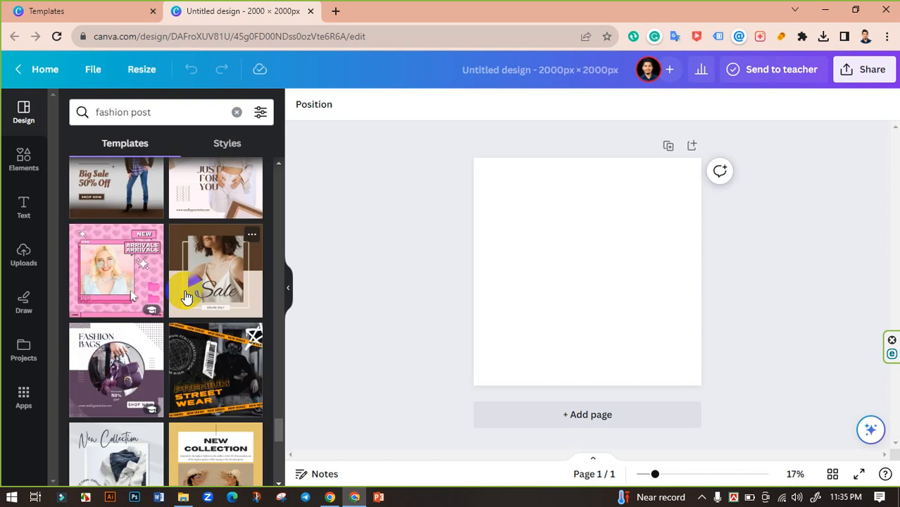
scroll(185, 296, down, 10)
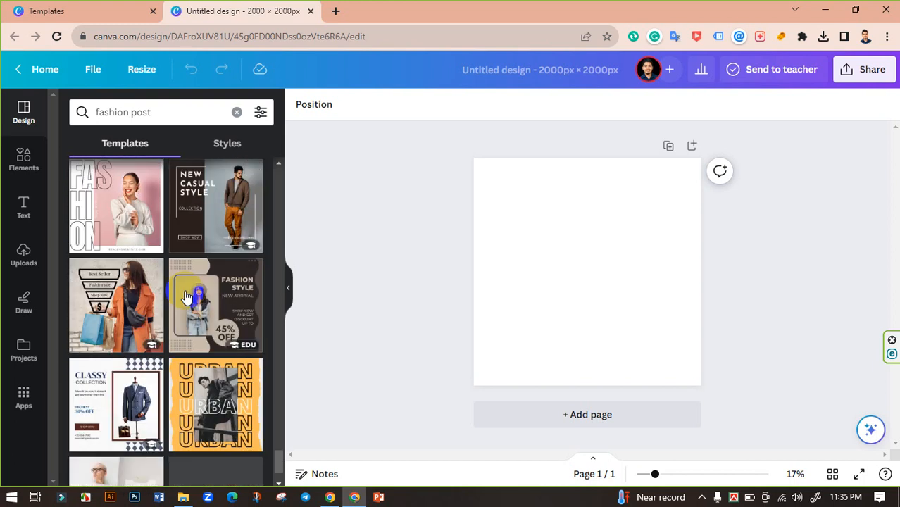
scroll(185, 297, down, 5)
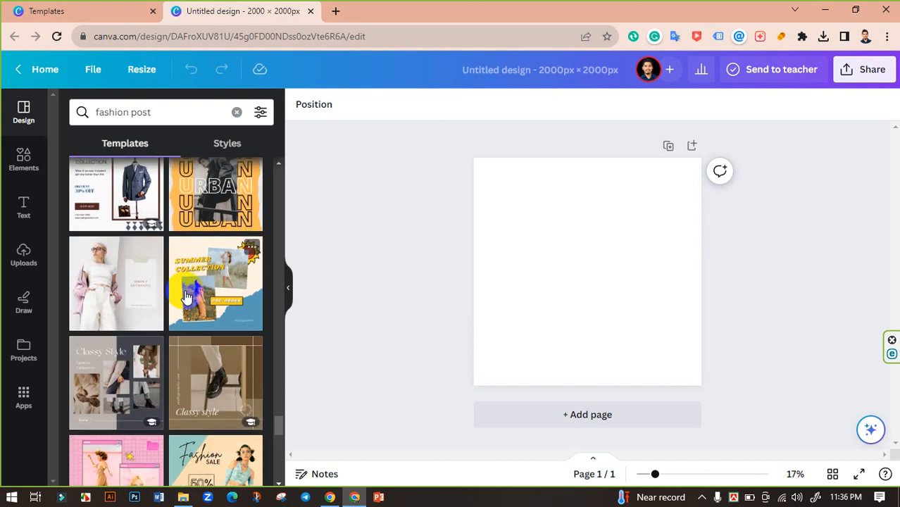
scroll(185, 297, down, 3)
scroll(185, 297, down, 5)
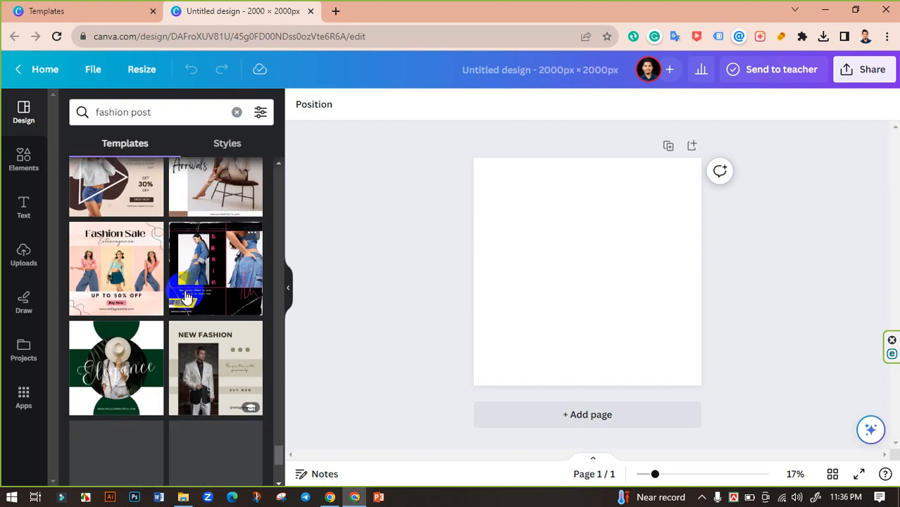
scroll(185, 297, down, 10)
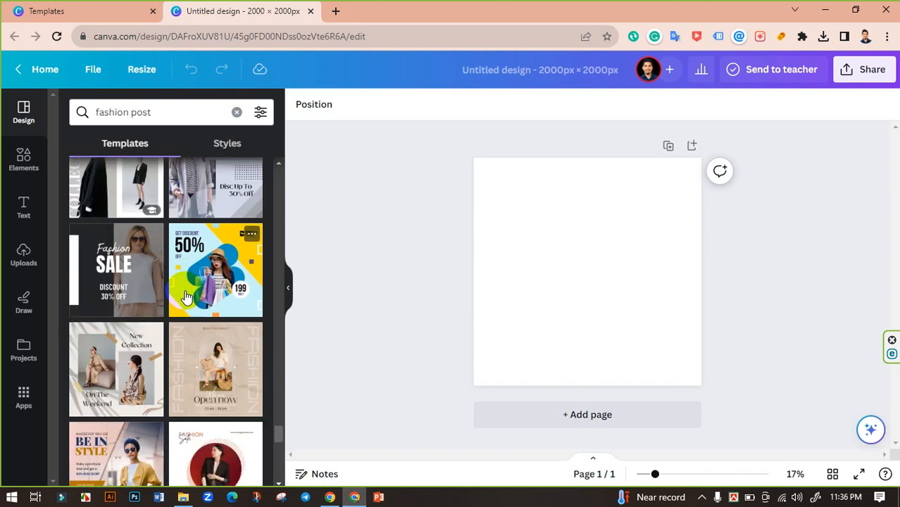
scroll(185, 297, down, 1)
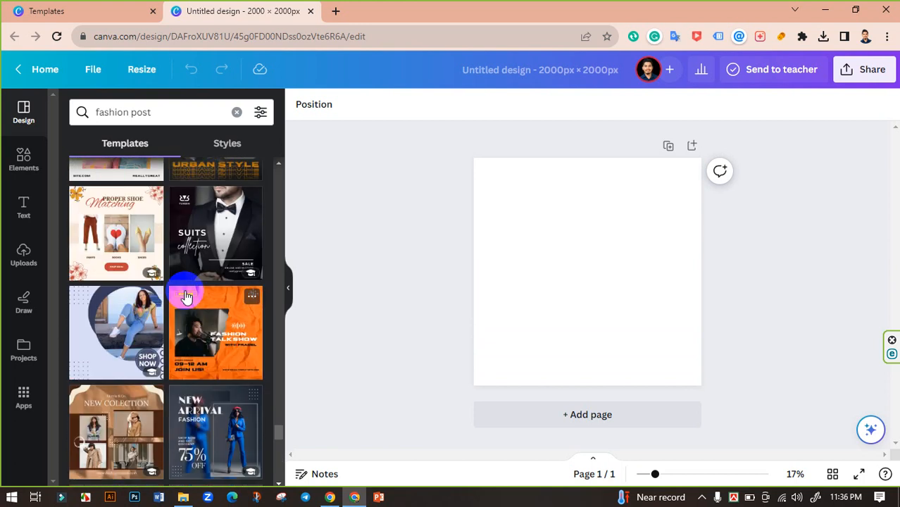
scroll(185, 297, down, 3)
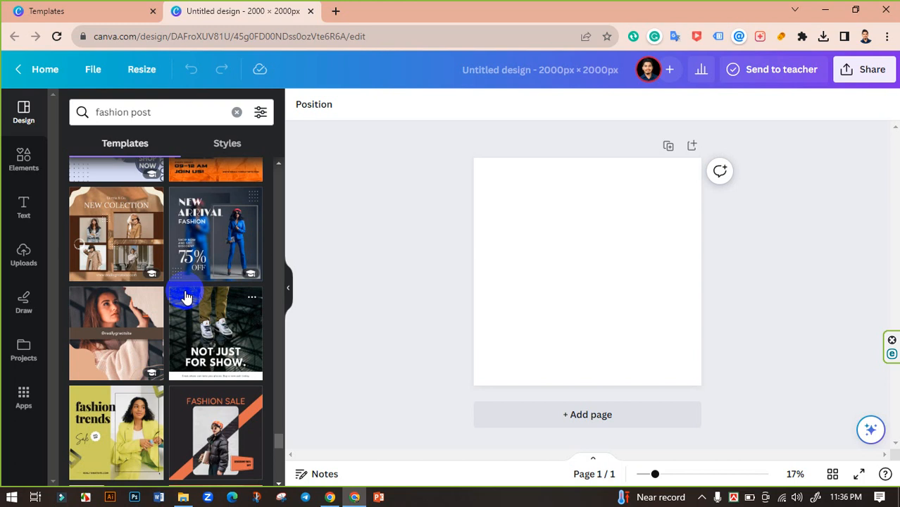
scroll(185, 296, down, 2)
scroll(185, 296, down, 3)
scroll(185, 296, up, 2)
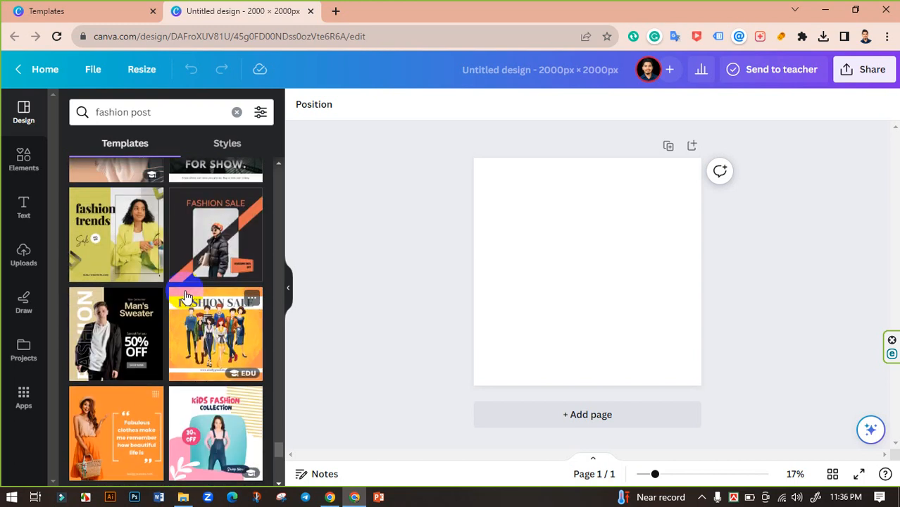
scroll(185, 297, down, 2)
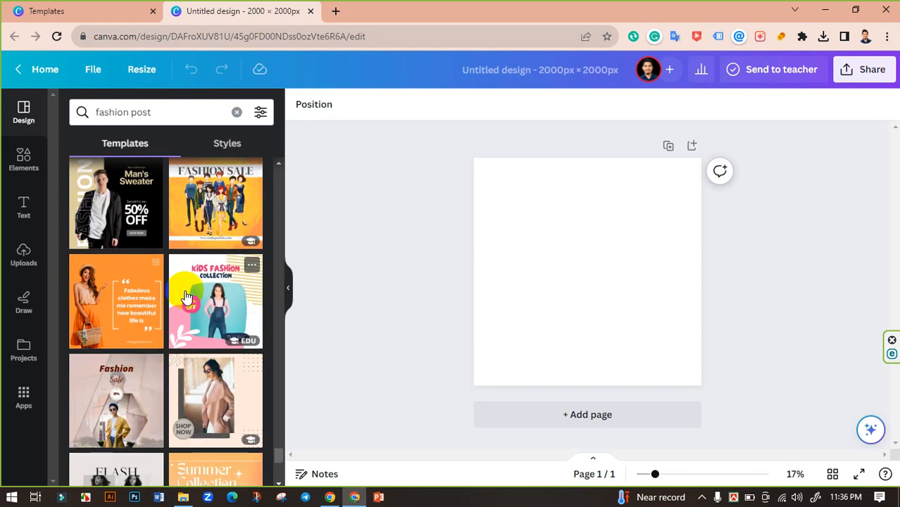
scroll(185, 297, down, 5)
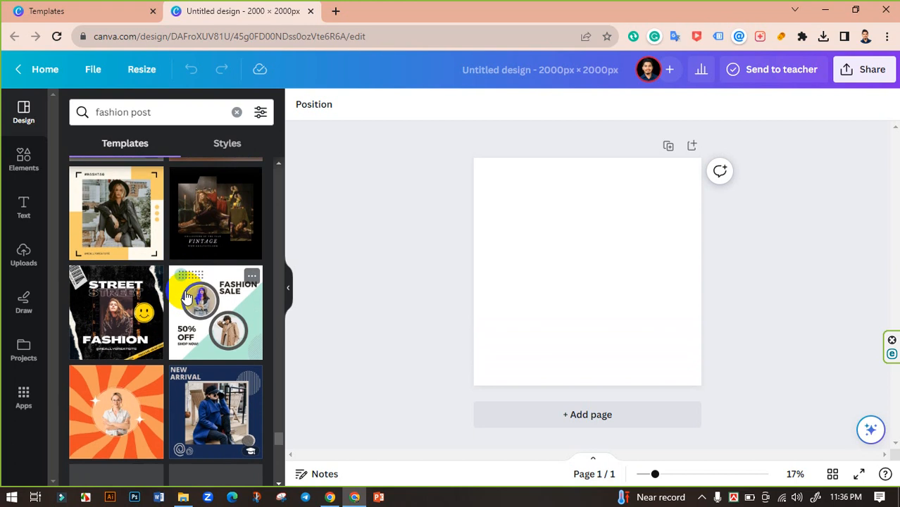
scroll(185, 297, down, 6)
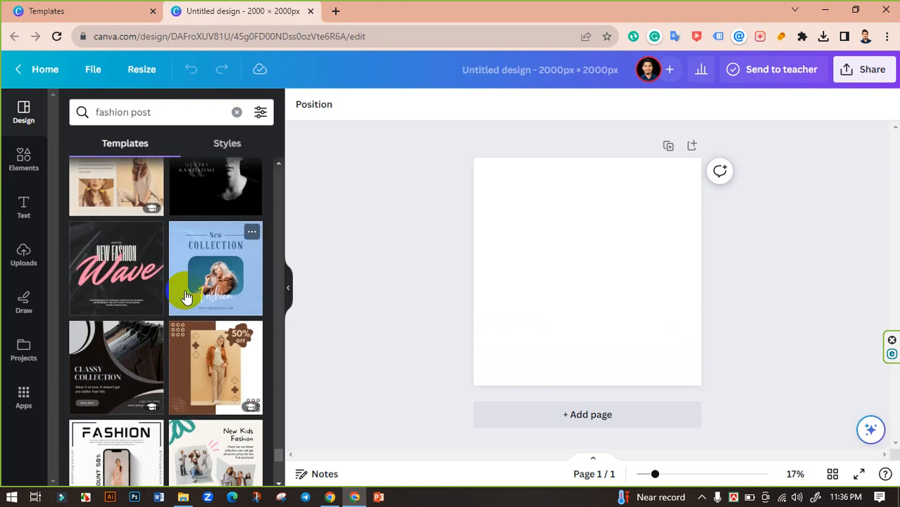
scroll(186, 297, down, 3)
scroll(185, 297, down, 10)
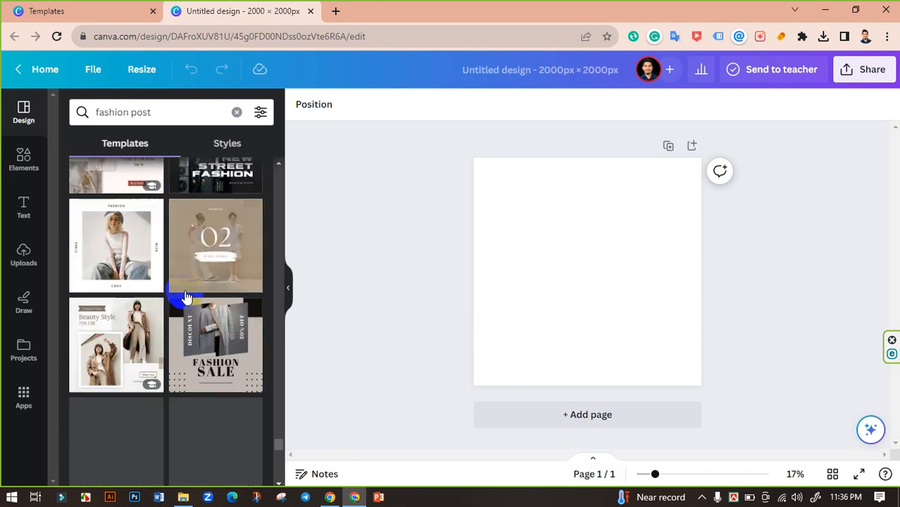
scroll(185, 296, down, 7)
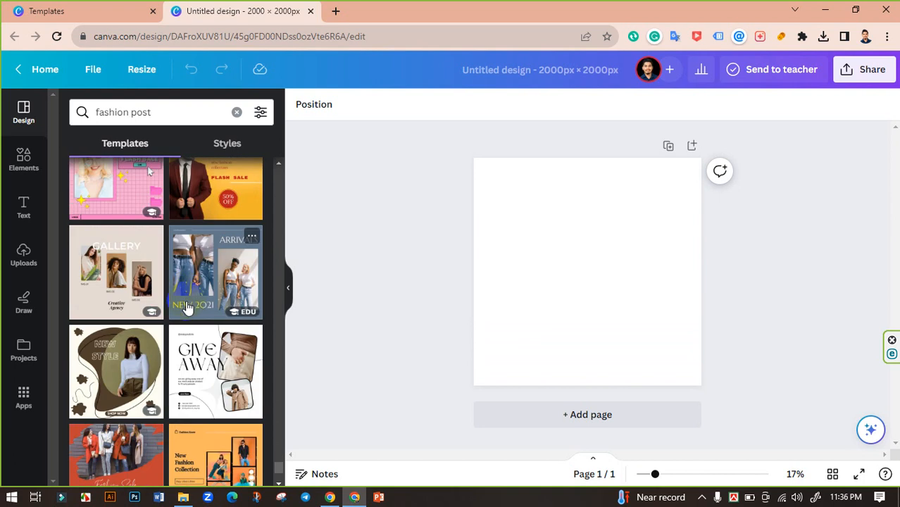
scroll(183, 308, down, 2)
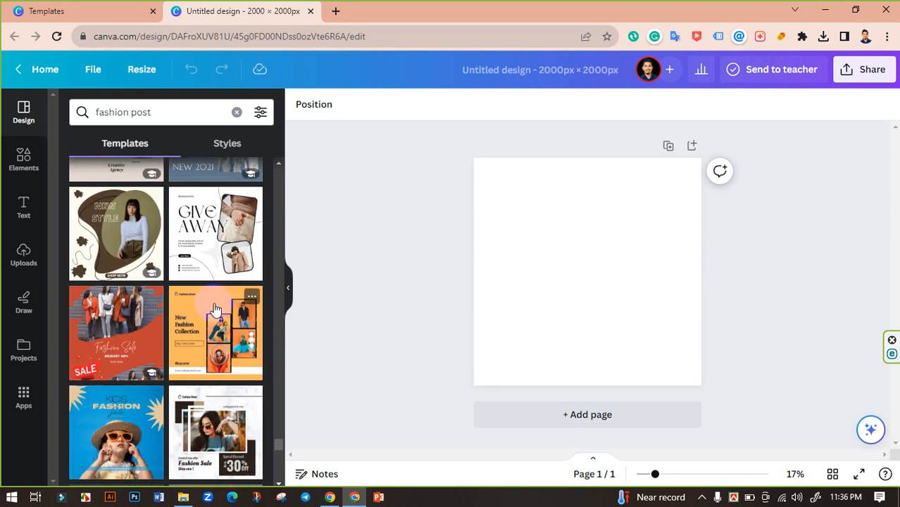
scroll(215, 310, down, 10)
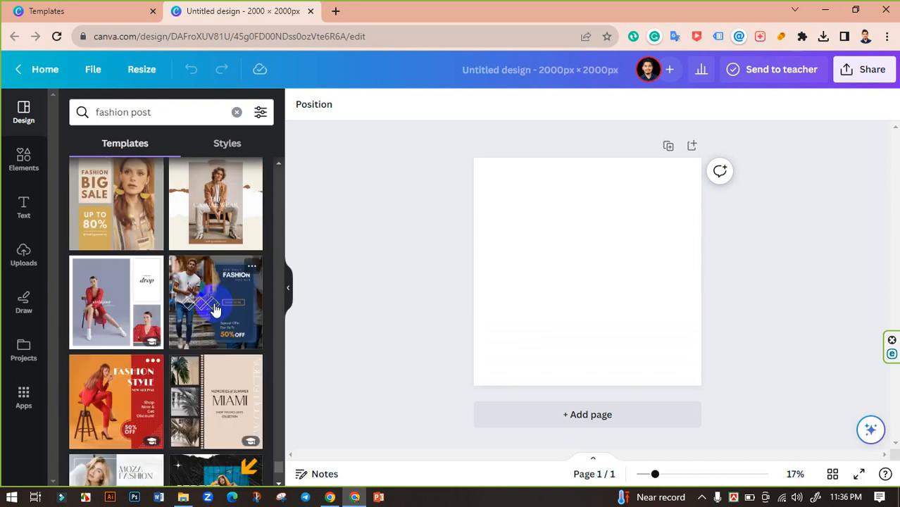
scroll(214, 307, down, 5)
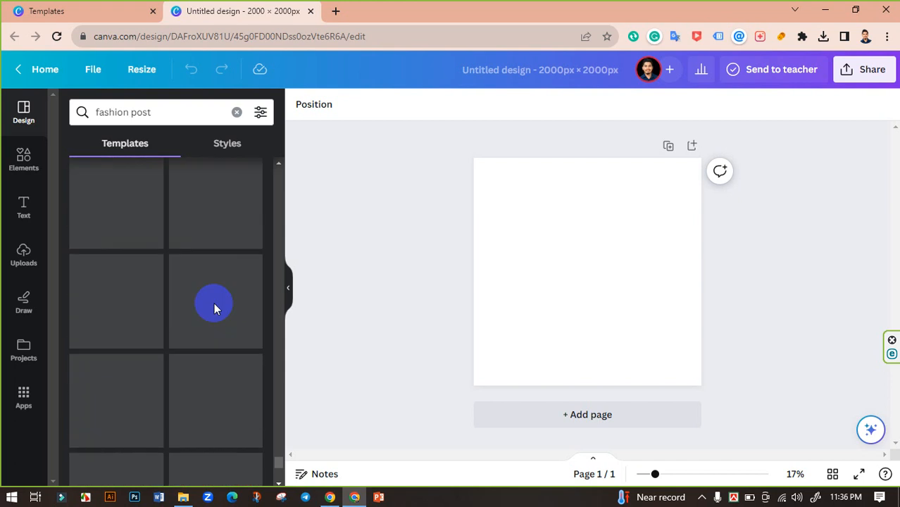
scroll(214, 308, down, 3)
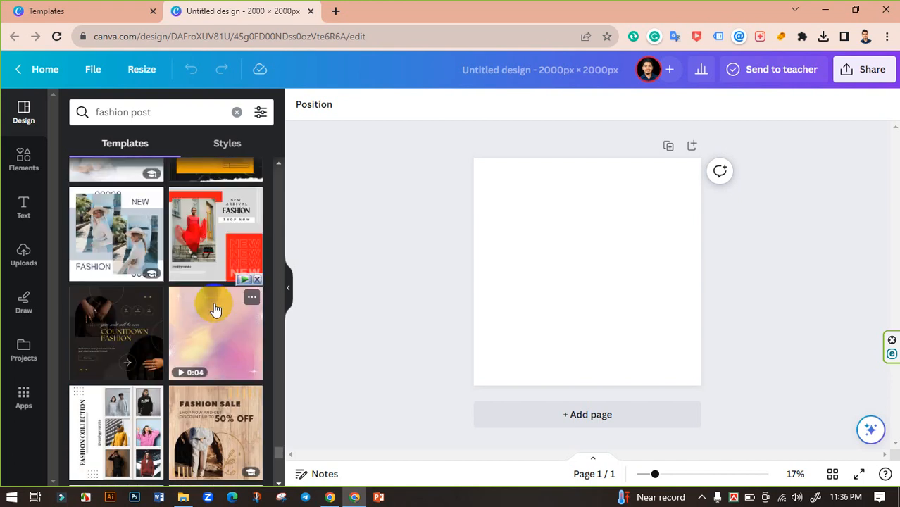
scroll(215, 310, up, 1)
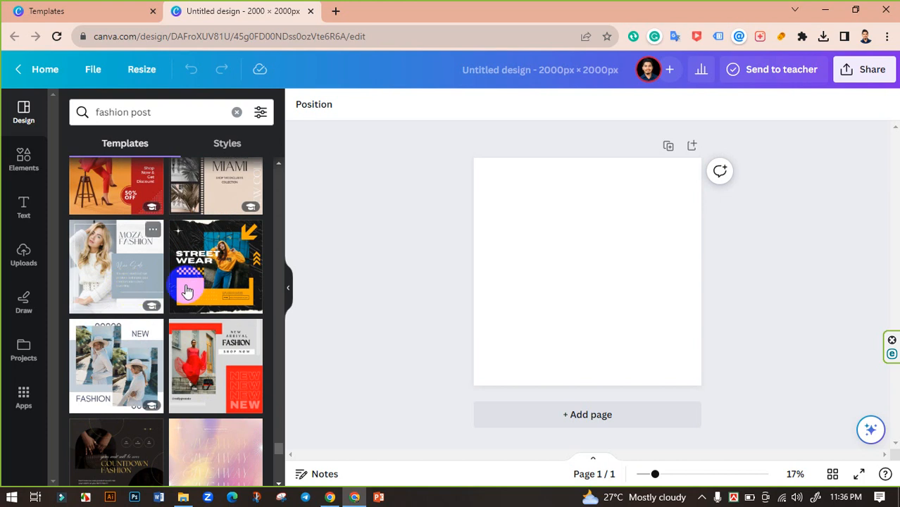
scroll(190, 295, down, 1)
scroll(193, 294, down, 5)
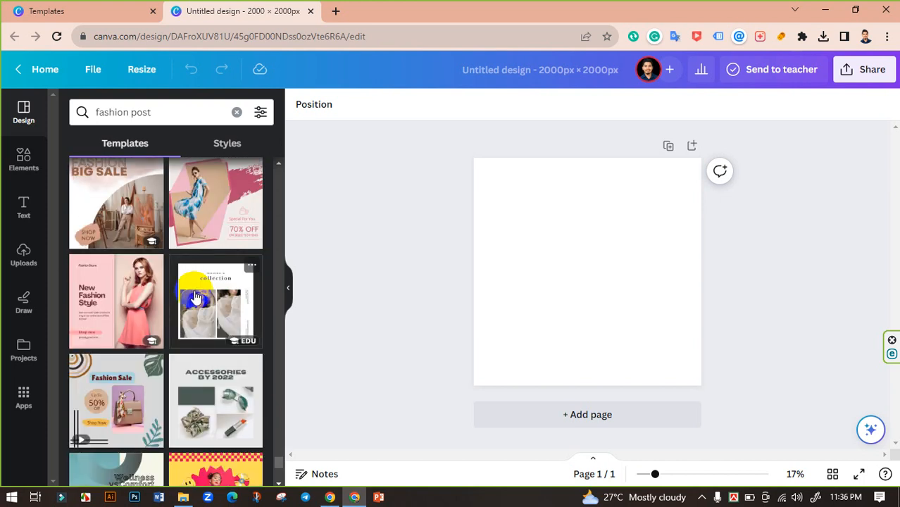
scroll(195, 297, down, 3)
scroll(196, 297, down, 5)
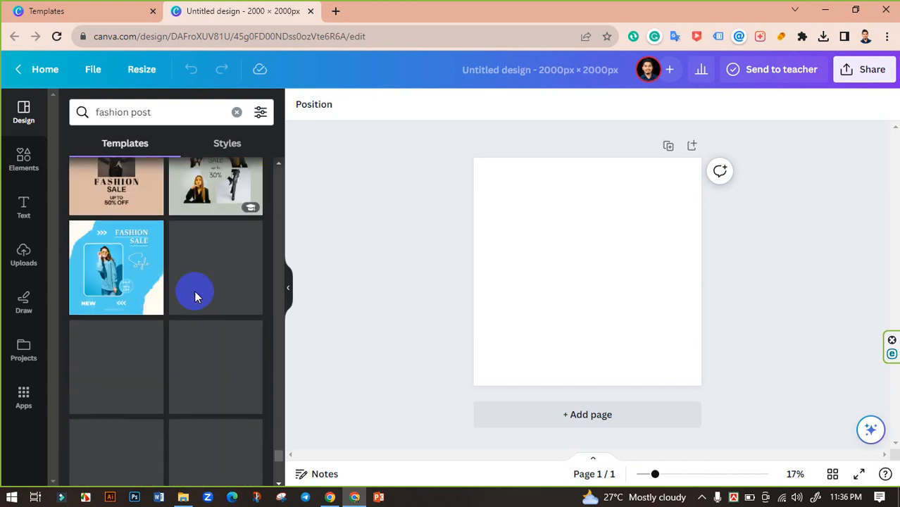
scroll(195, 297, down, 5)
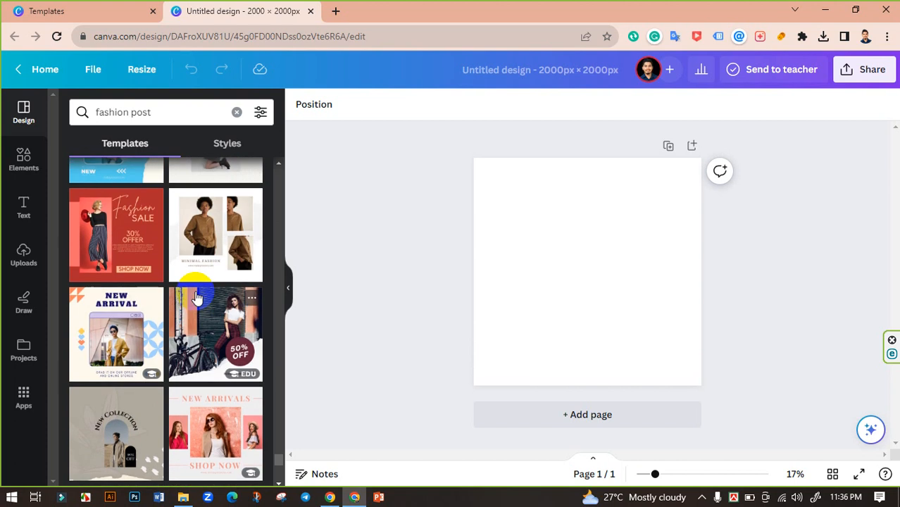
scroll(197, 298, down, 3)
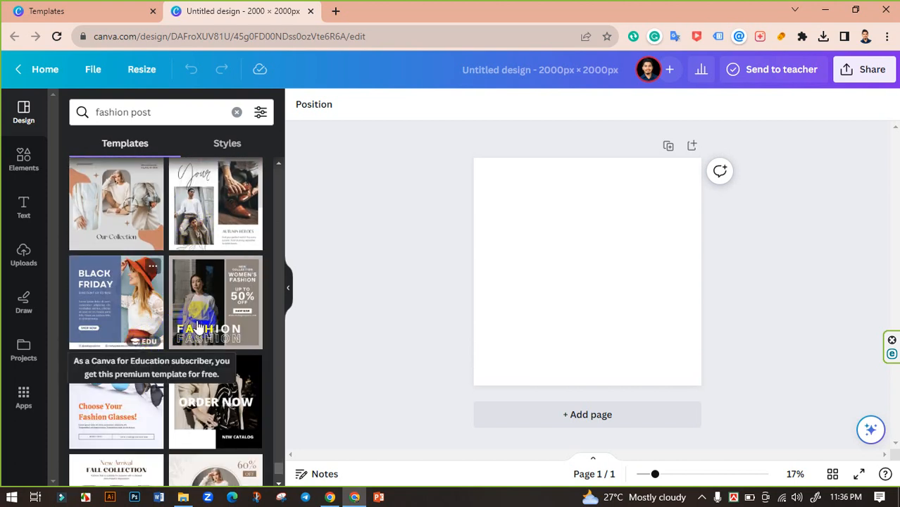
Apply the brown and black "New Arrival Fall Collection" template with three rounded photos to the blank page
scroll(198, 322, down, 5)
scroll(200, 318, down, 1)
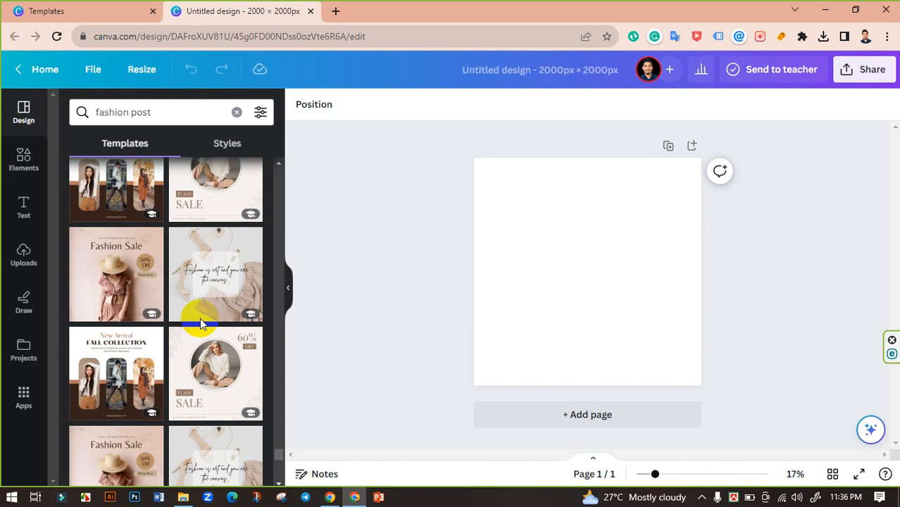
scroll(200, 317, up, 1)
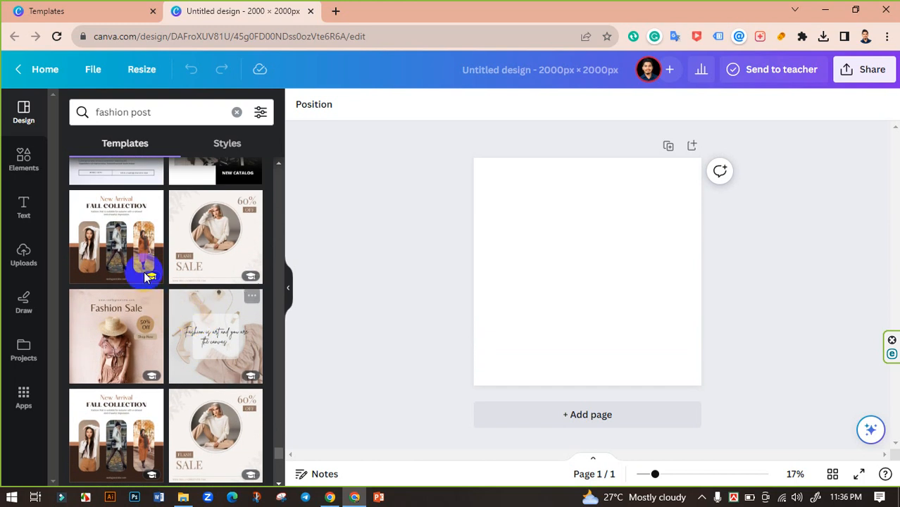
click(112, 232)
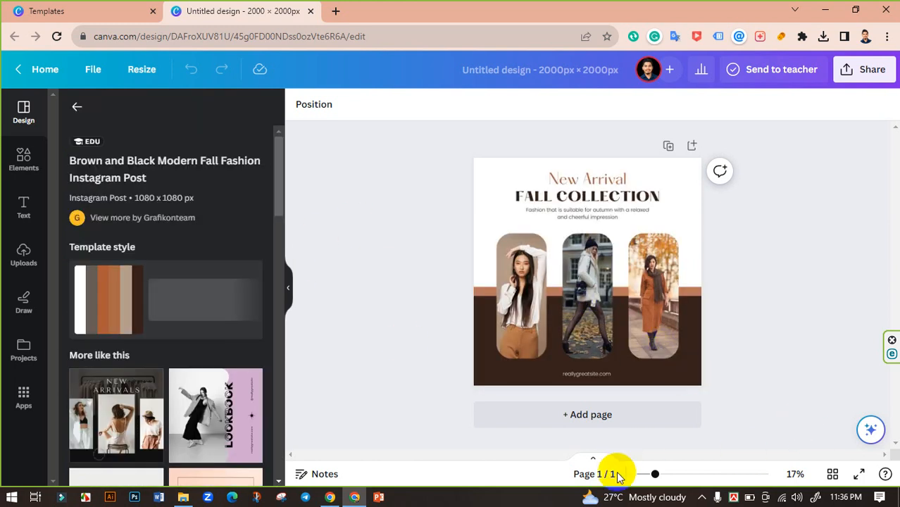
click(583, 329)
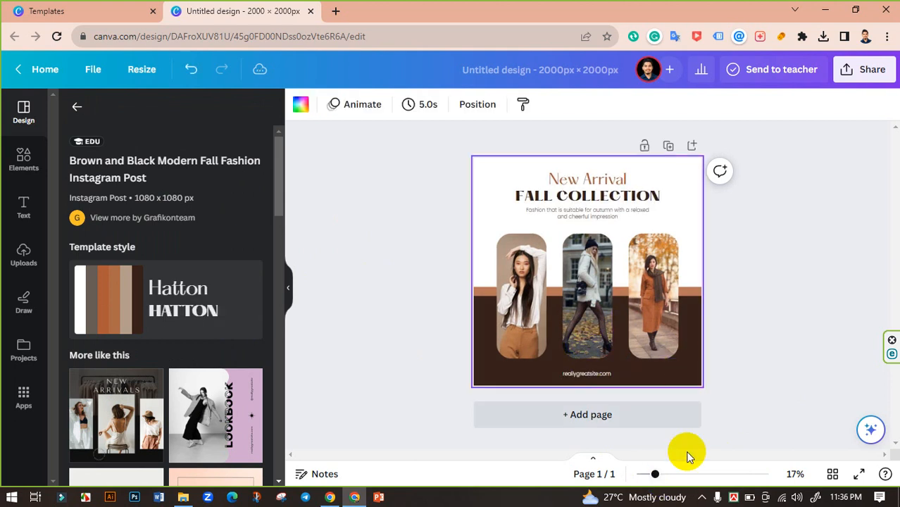
Delete the sample photos from all three rounded frames, keeping the empty frames in the layout
mouse_move(667, 478)
mouse_down()
mouse_move(689, 473)
mouse_move(662, 476)
mouse_up()
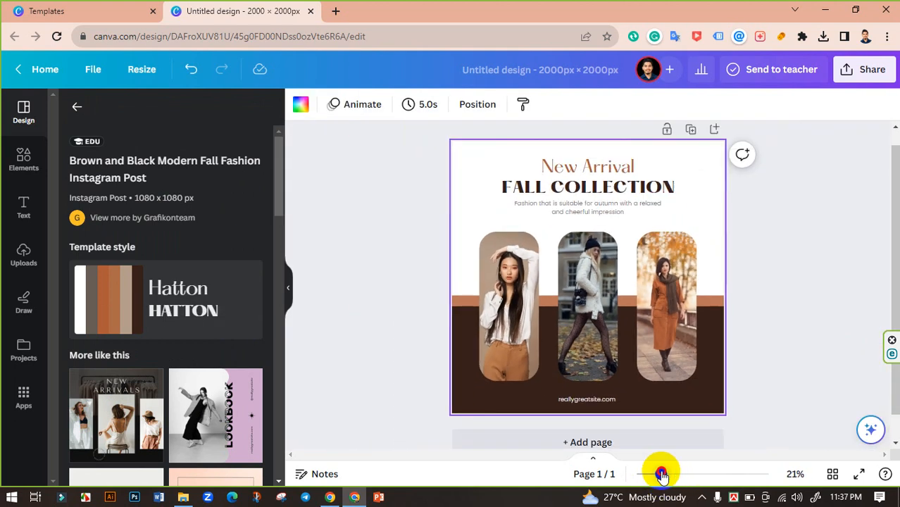
click(499, 267)
click(510, 201)
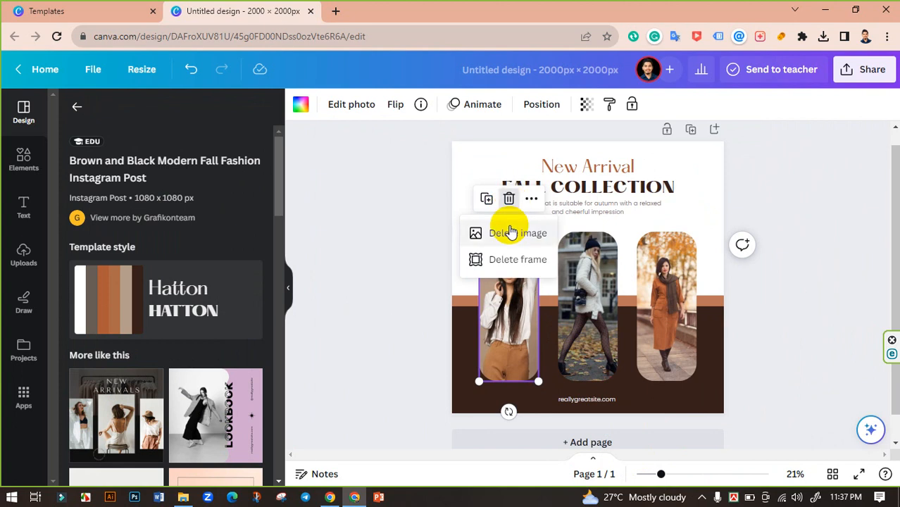
click(511, 232)
click(582, 246)
click(581, 203)
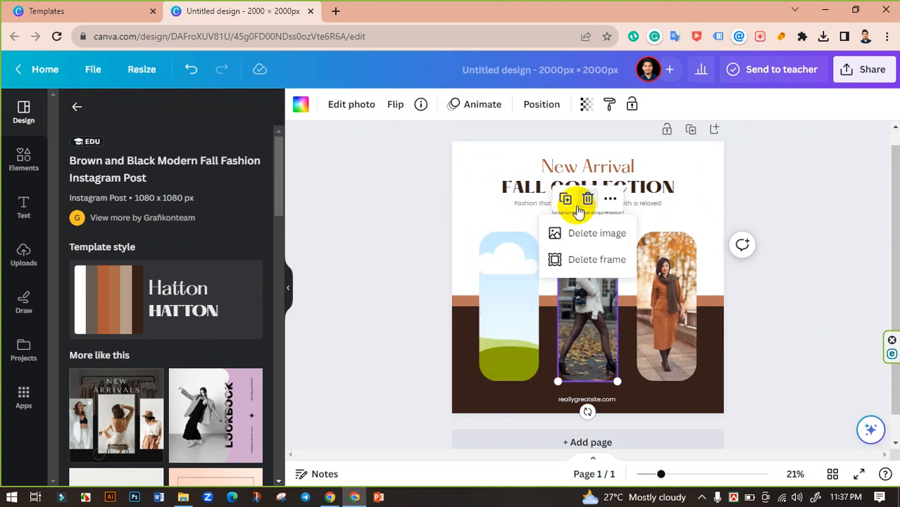
click(596, 233)
click(674, 291)
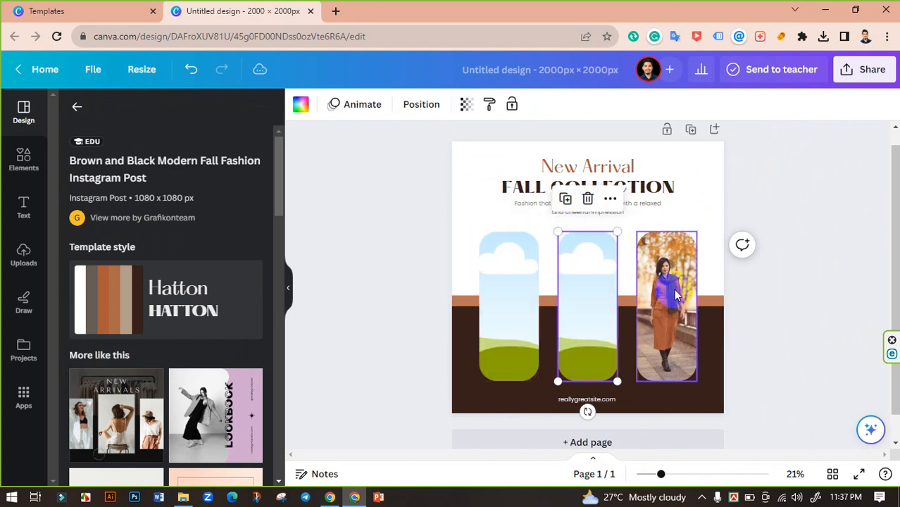
click(665, 202)
click(662, 233)
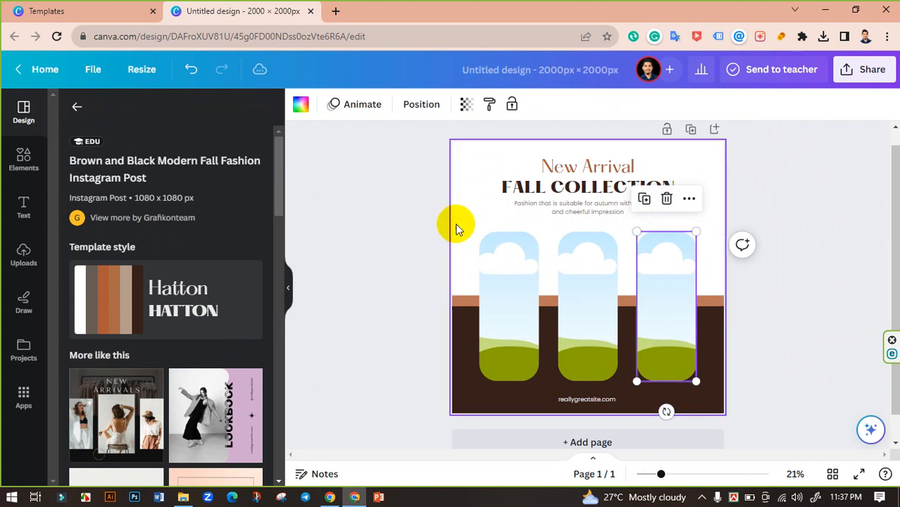
Upload the shirt photos E27.jpg, E12.jpg and E26.jpg from the Downloads folder
click(14, 260)
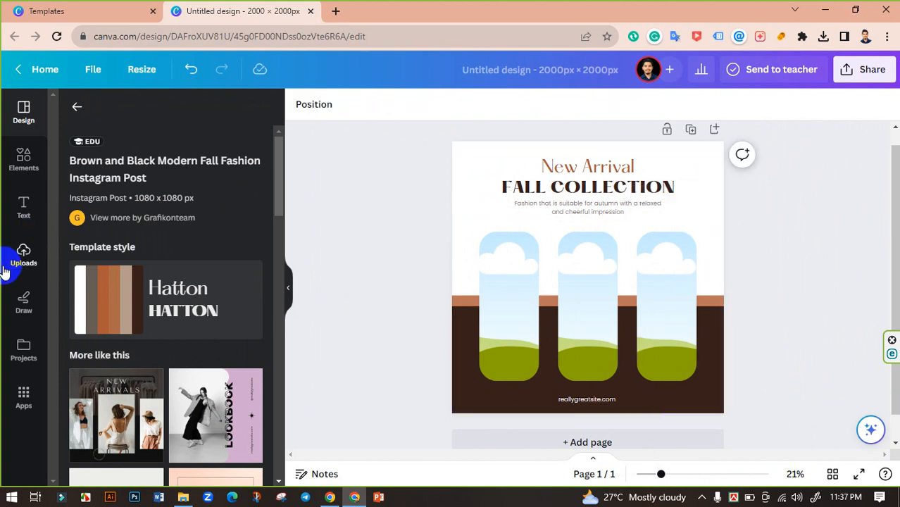
click(169, 148)
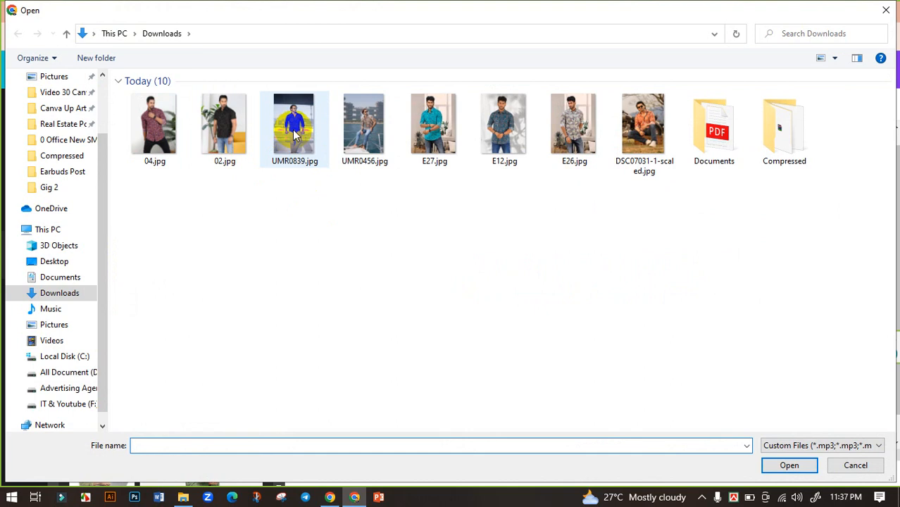
click(294, 134)
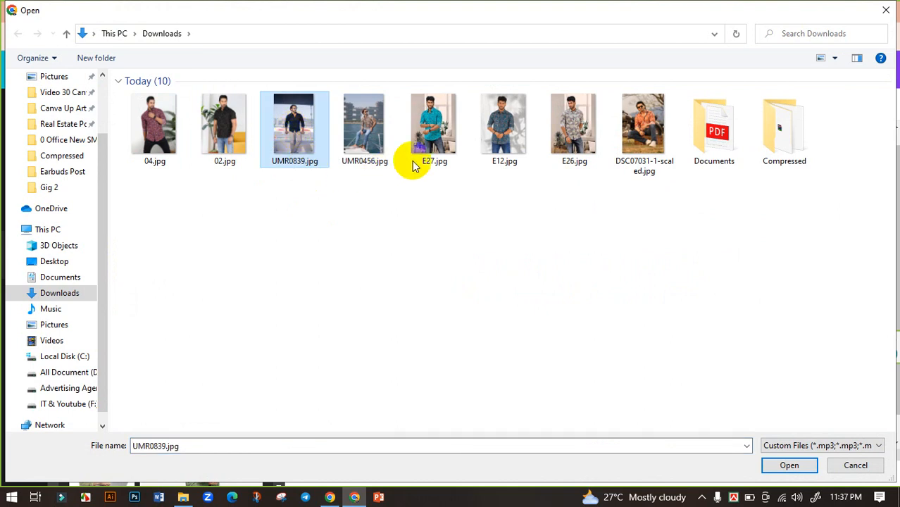
click(447, 135)
ctrl+click(511, 133)
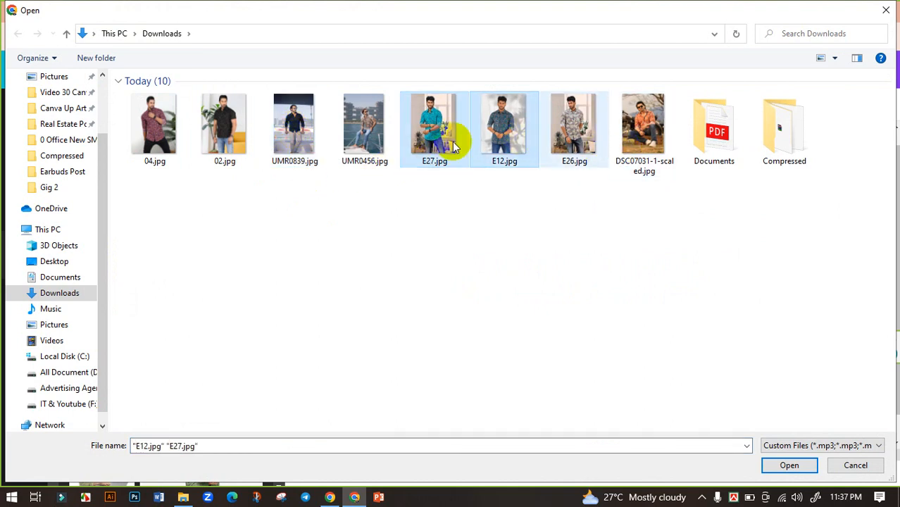
ctrl+click(572, 144)
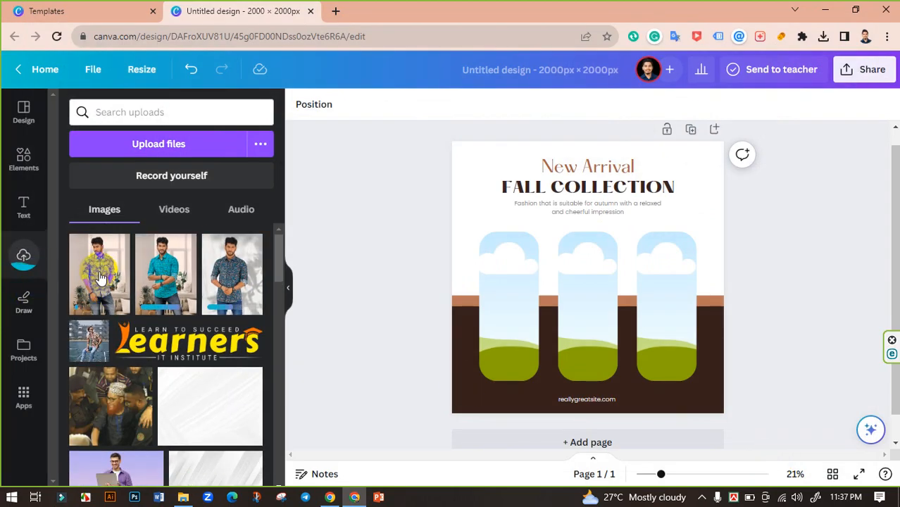
Fill the frames with the uploaded photos: teal shirt on the left, dark blue in the middle, light floral on the right
drag(98, 274, 698, 282)
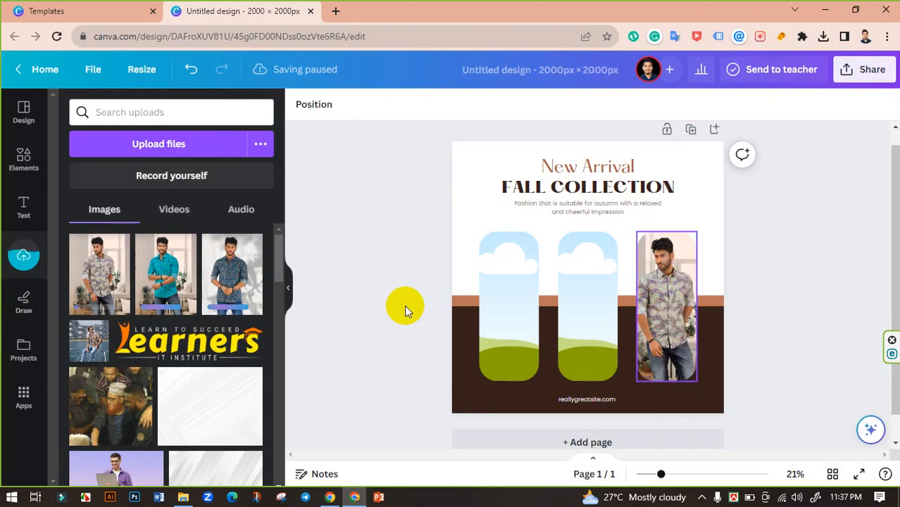
drag(222, 292, 567, 292)
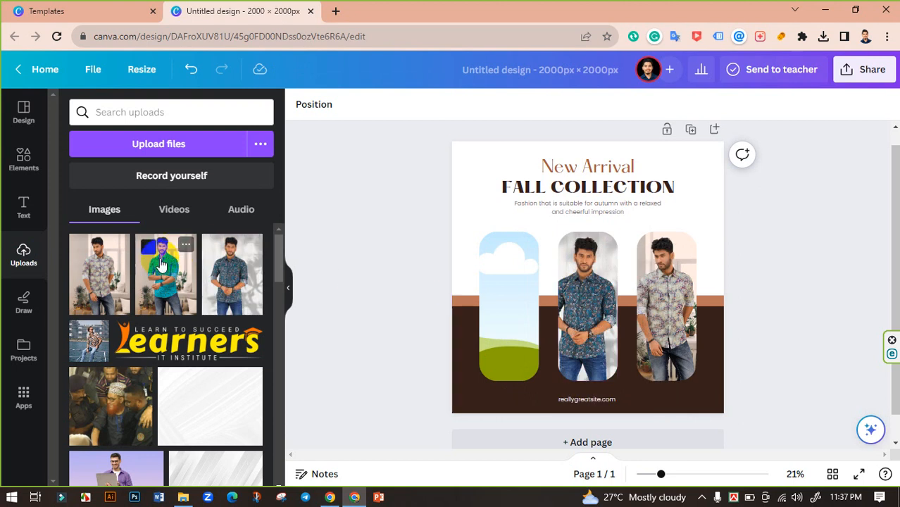
drag(161, 265, 486, 305)
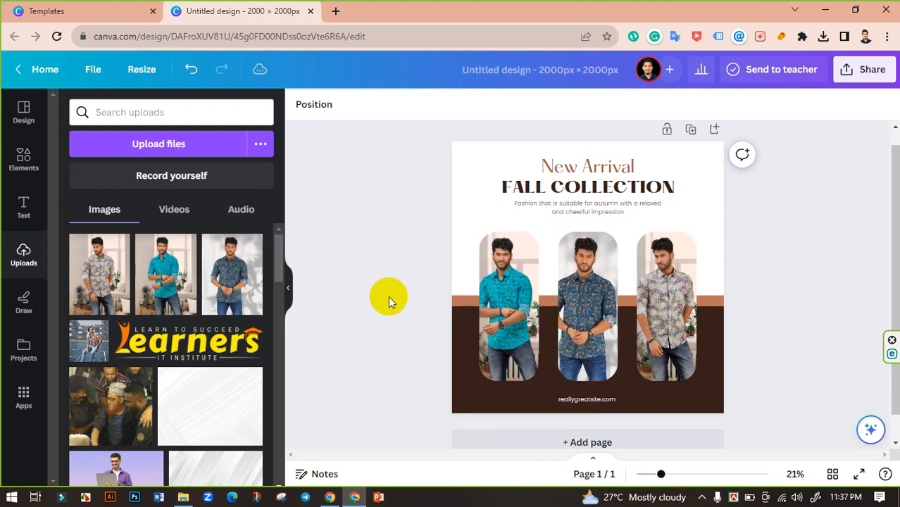
Shift the teal-shirt photo slightly to the right inside its frame to centre the model
click(520, 312)
double_click(519, 309)
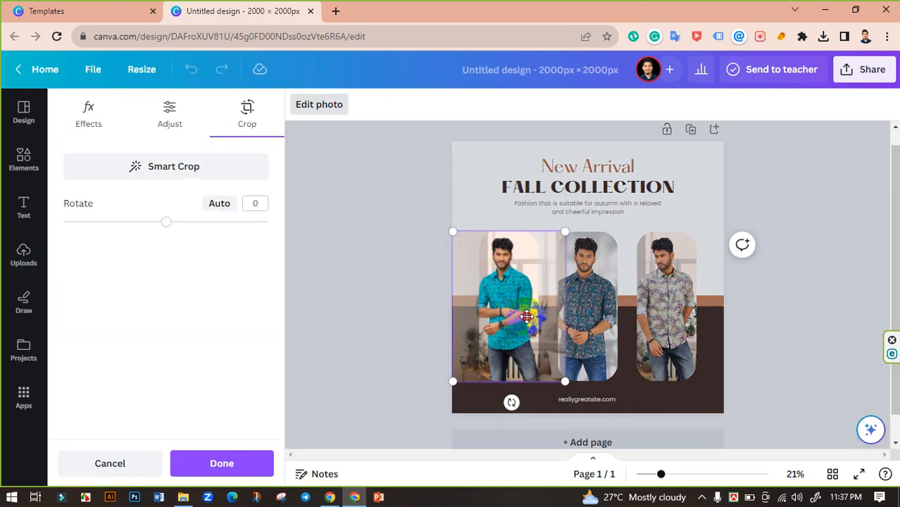
drag(526, 316, 537, 315)
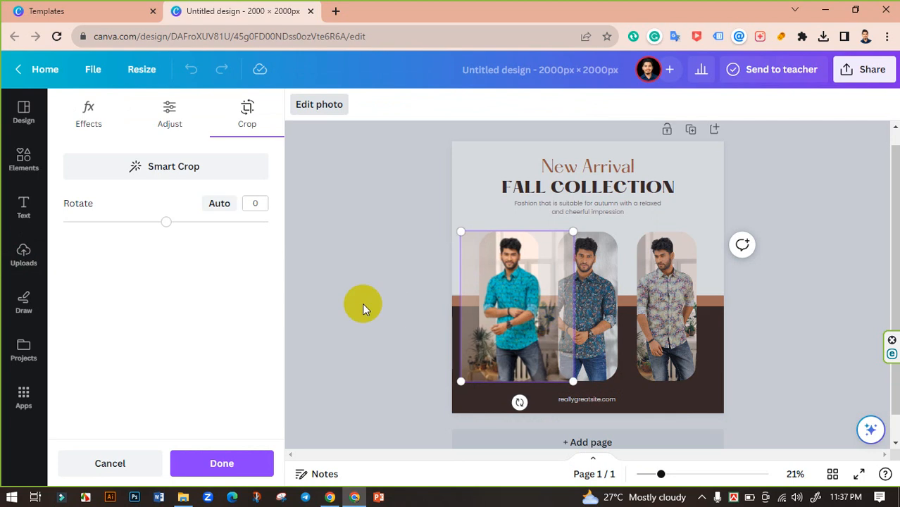
drag(520, 315, 520, 315)
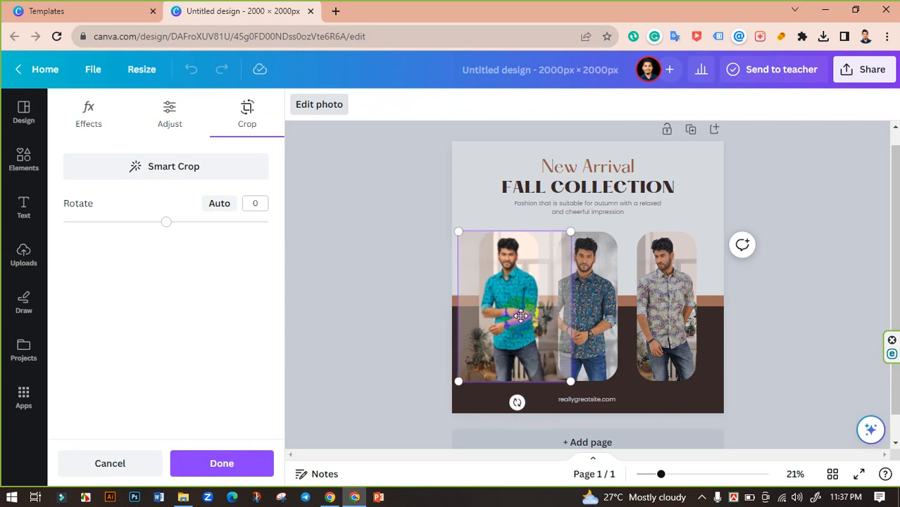
click(360, 310)
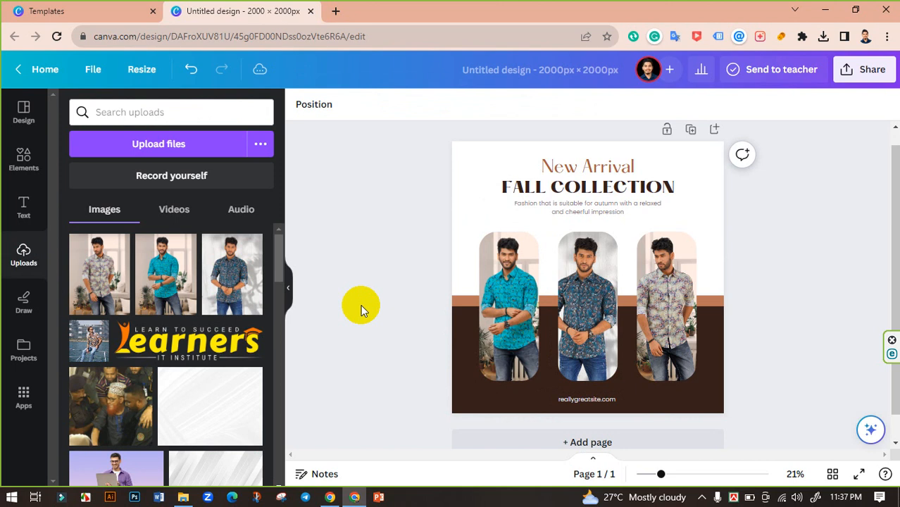
Shift the dark blue shirt photo slightly to the right within the middle frame's crop
click(582, 318)
double_click(584, 312)
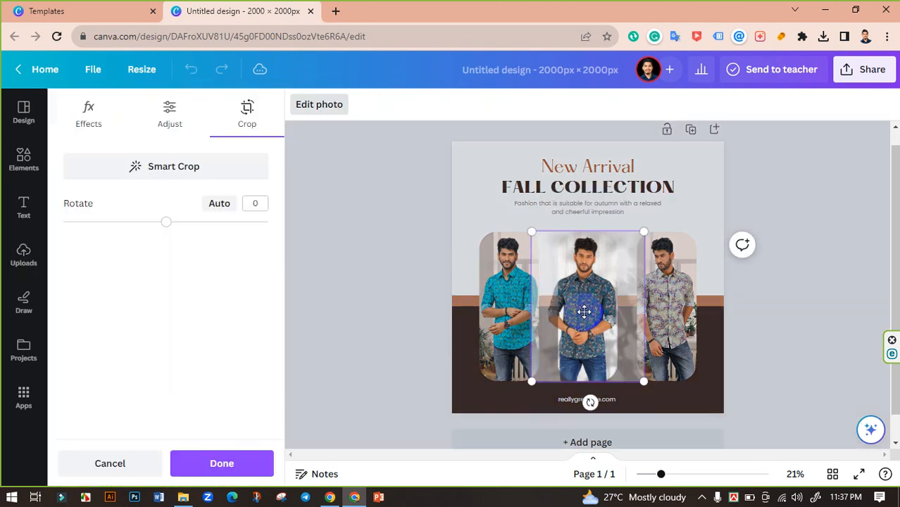
drag(584, 312, 593, 312)
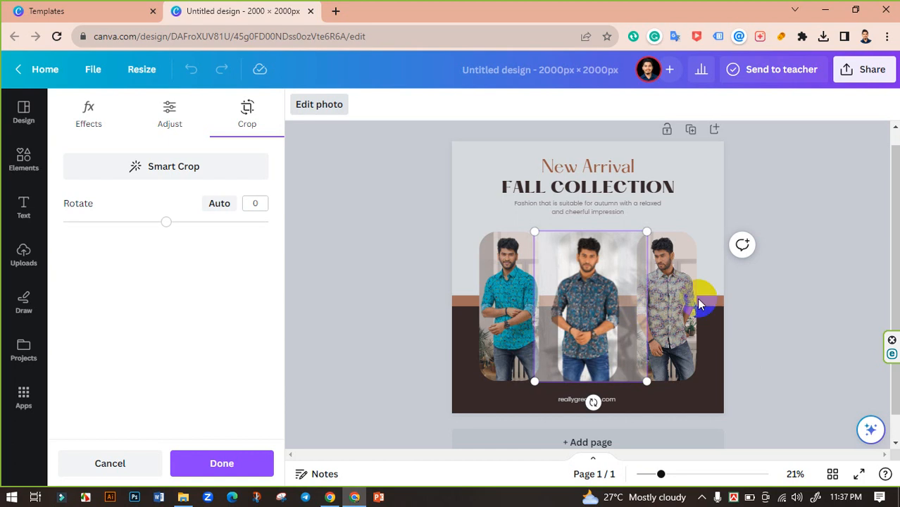
click(777, 278)
Nudge the light floral shirt photo slightly to the right within the crop of the third frame
double_click(662, 292)
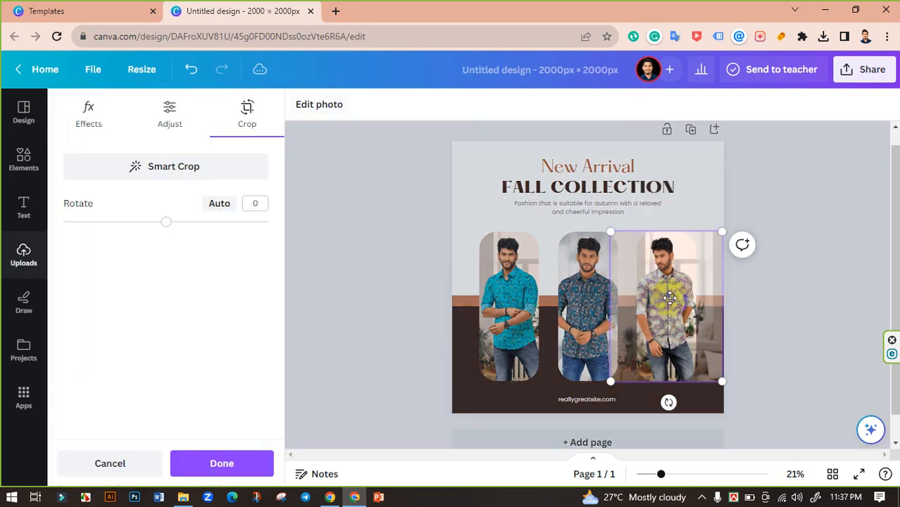
key(Right)
key(Right)
key(Right)
key(Right)
key(Right)
key(Right)
key(Right)
key(Right)
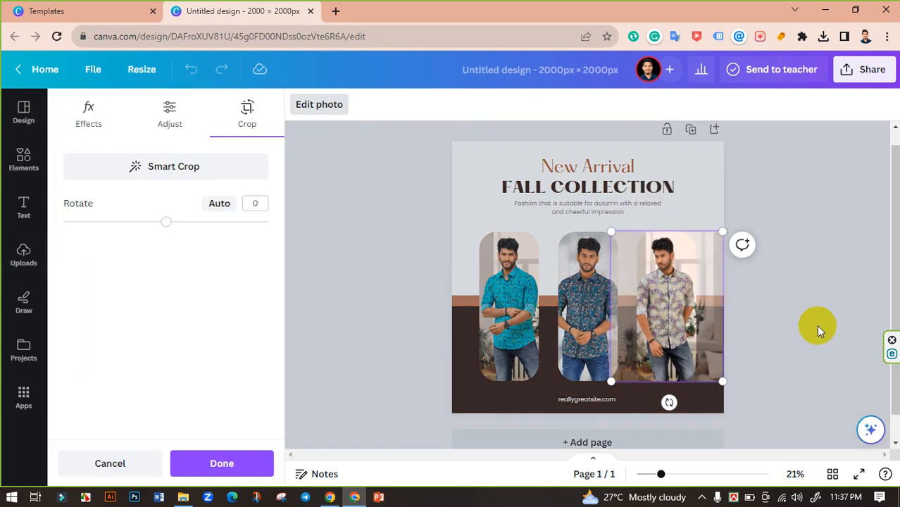
key(Right)
key(Right)
key(Right)
key(Right)
key(Right)
key(Right)
key(Right)
key(Right)
key(Right)
key(Right)
key(Right)
key(Right)
key(Right)
key(Right)
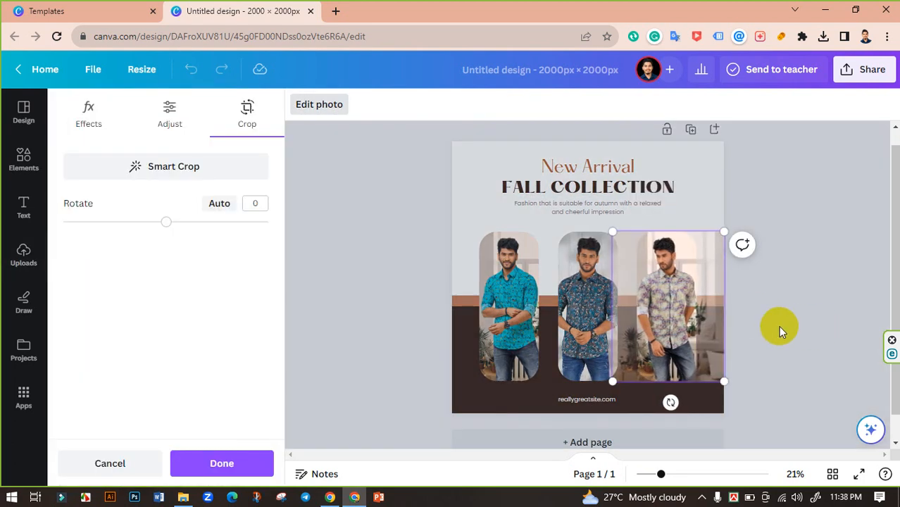
click(778, 326)
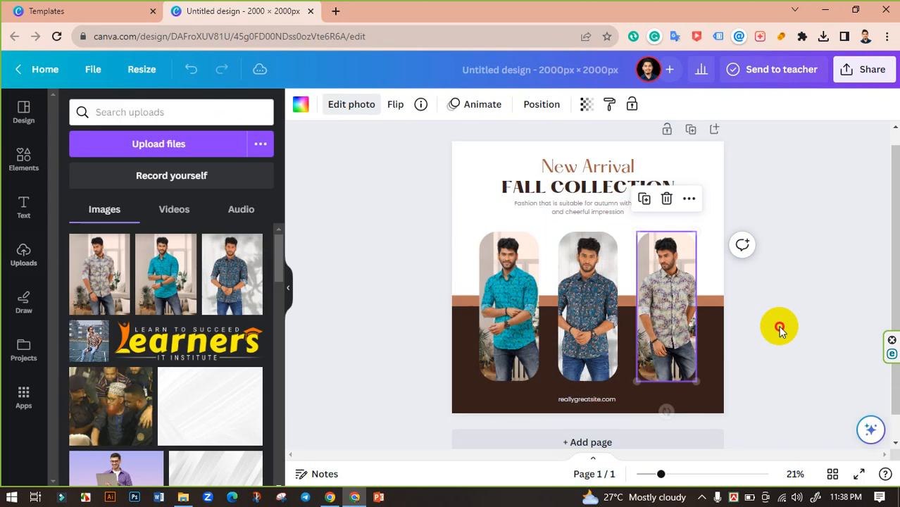
click(778, 325)
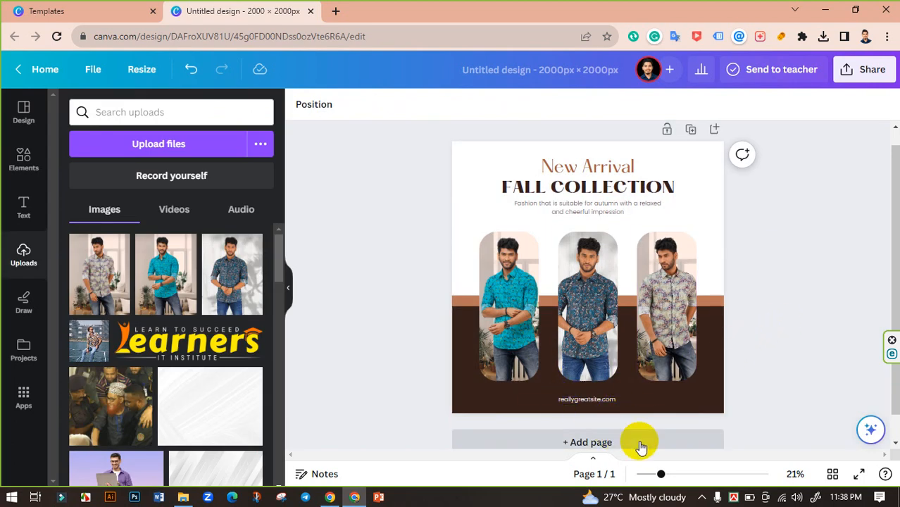
drag(662, 478, 677, 474)
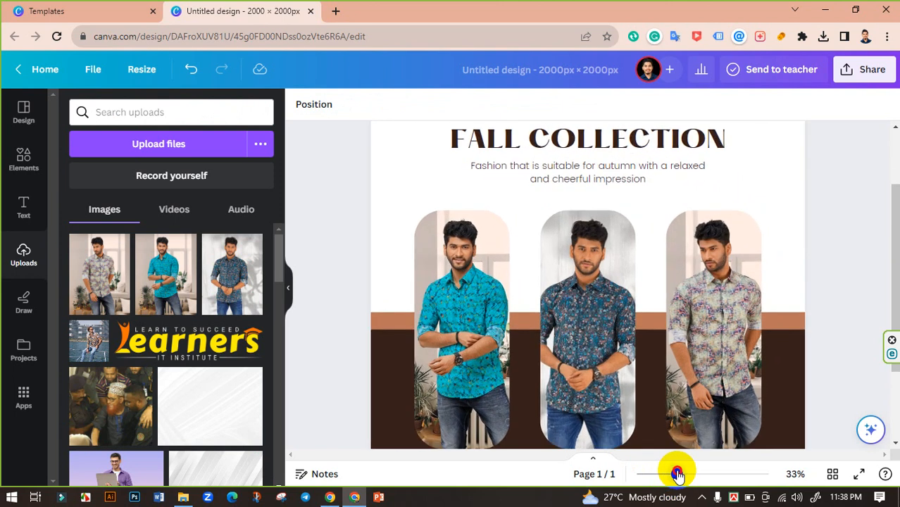
scroll(595, 350, down, 2)
double_click(586, 366)
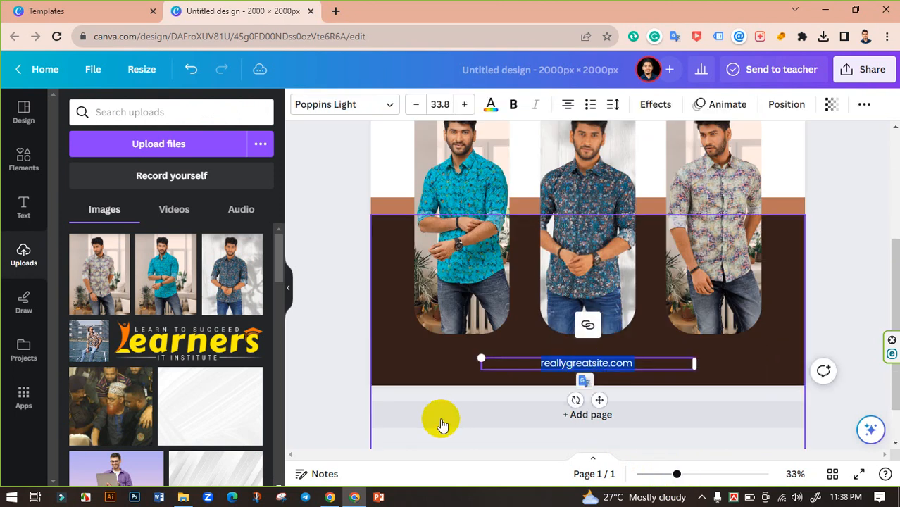
text(www.immifashionhou)
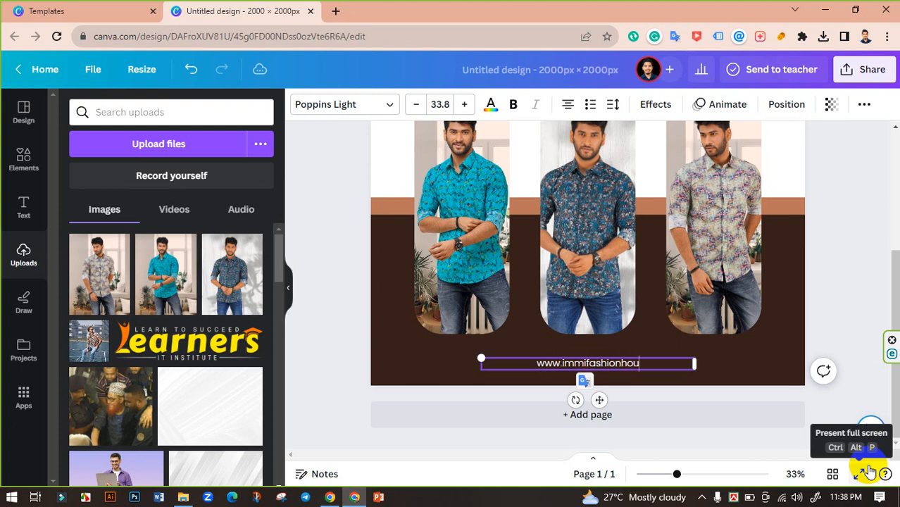
text(se.com)
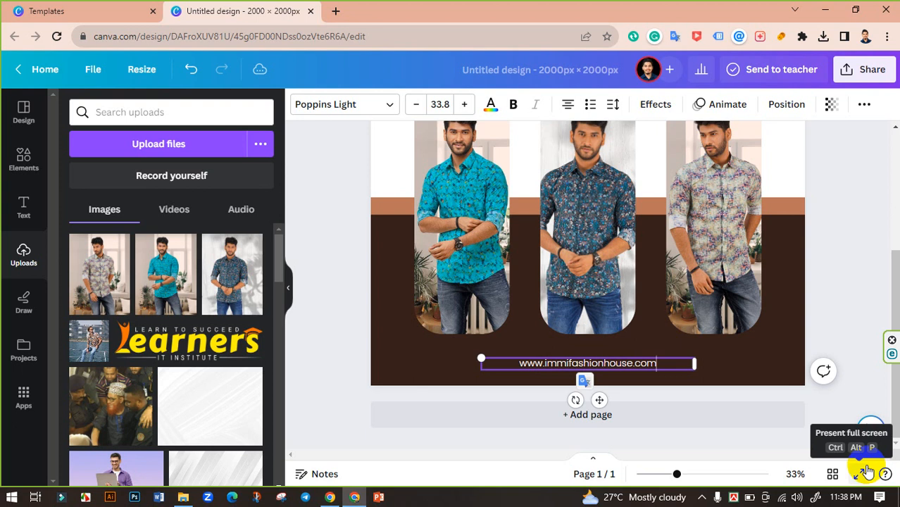
click(352, 233)
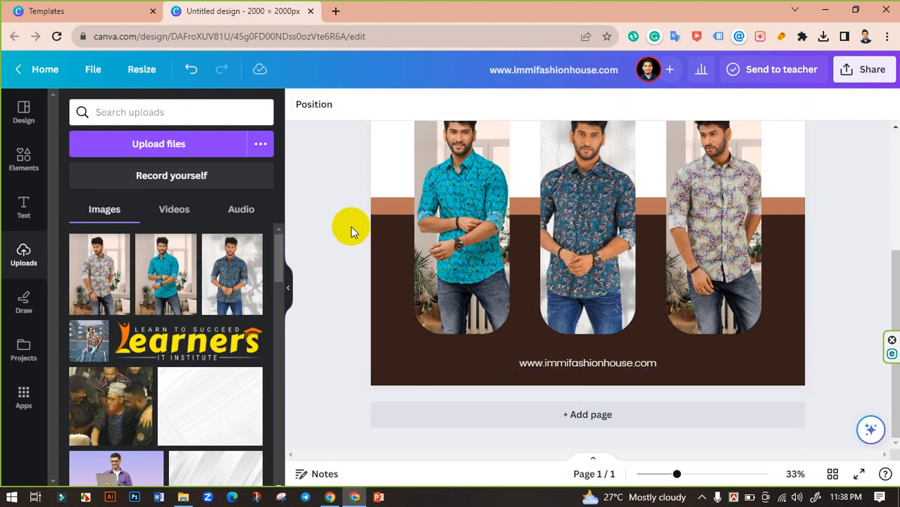
Set the letter spacing of the website address text to 247
click(611, 365)
click(611, 104)
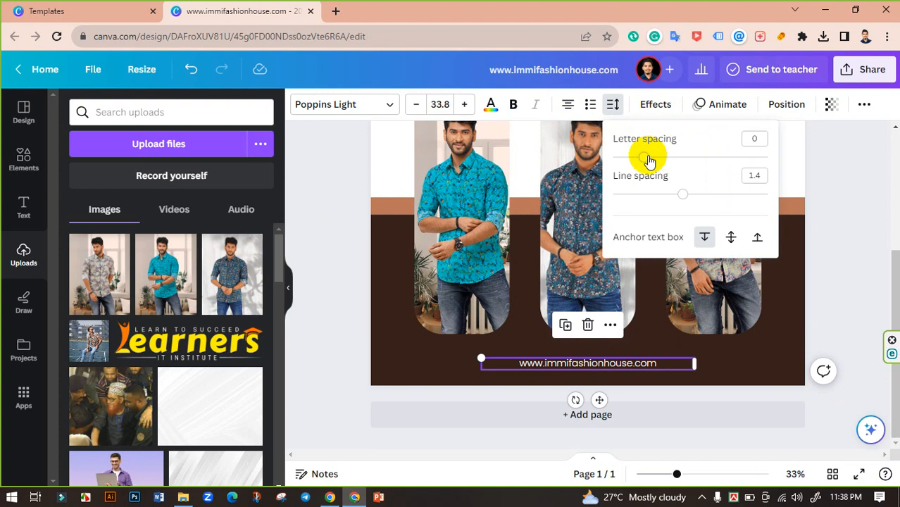
drag(647, 157, 682, 157)
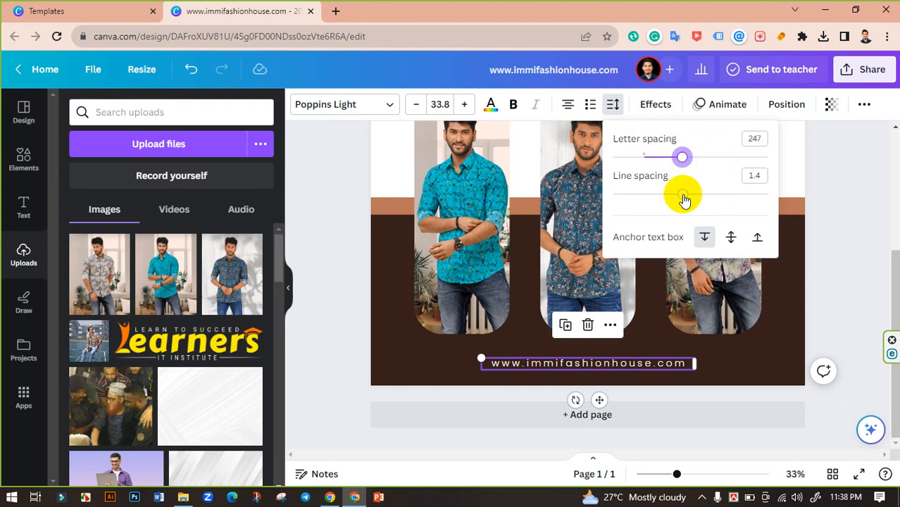
Widen the website address text box on both sides and increase its letter spacing further so the address spreads wider on one line
drag(706, 362, 756, 356)
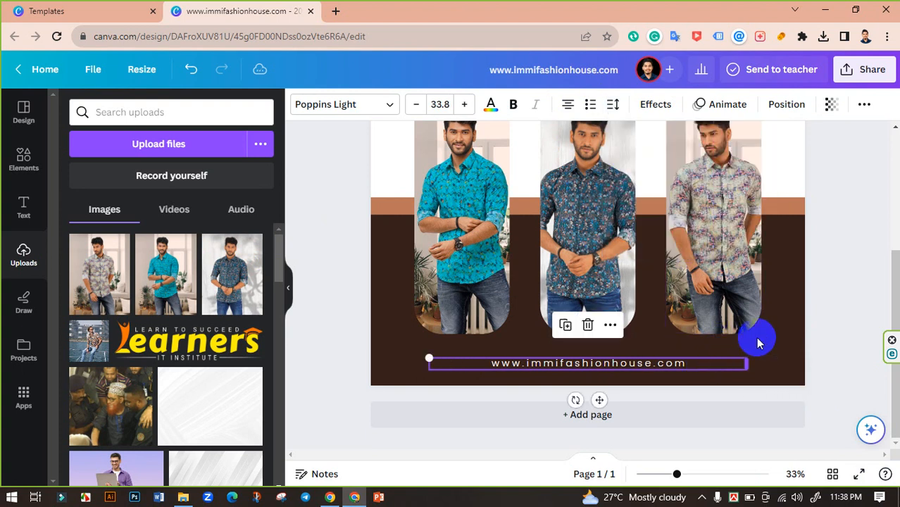
click(618, 104)
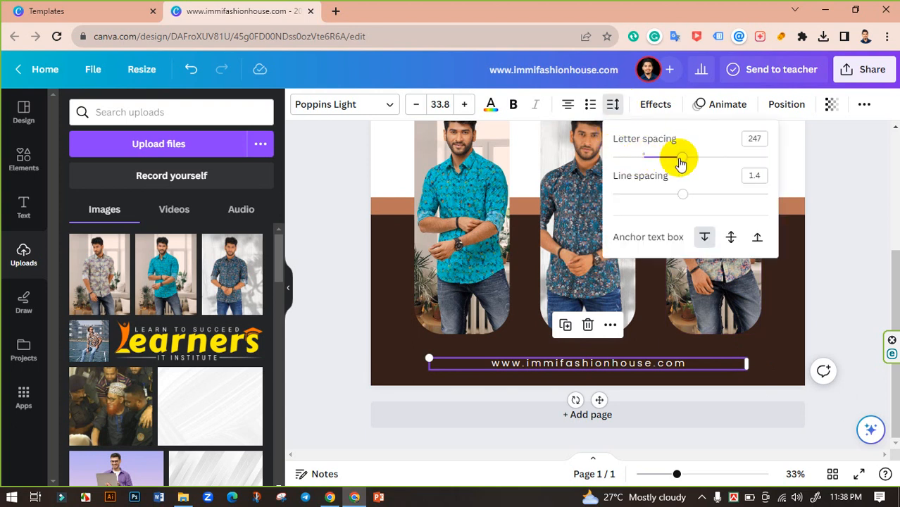
drag(679, 159, 713, 159)
click(348, 223)
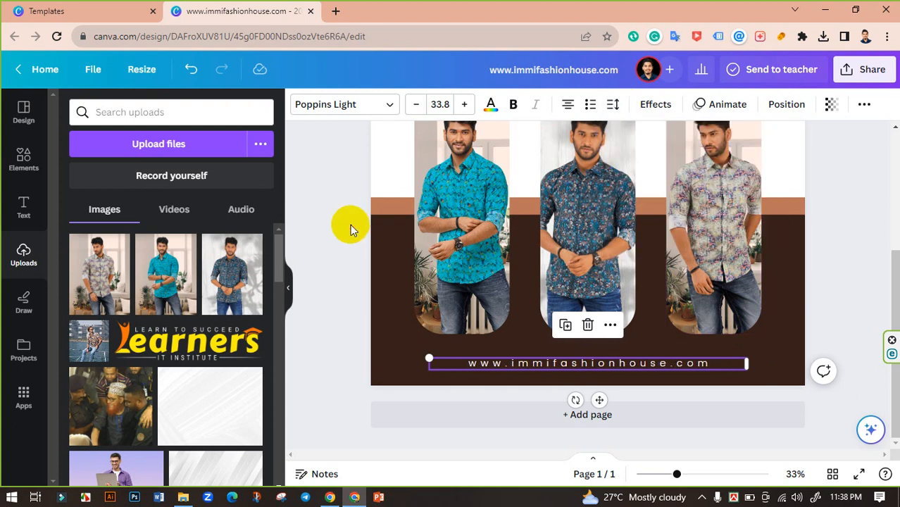
click(350, 225)
scroll(348, 223, up, 2)
scroll(348, 223, down, 2)
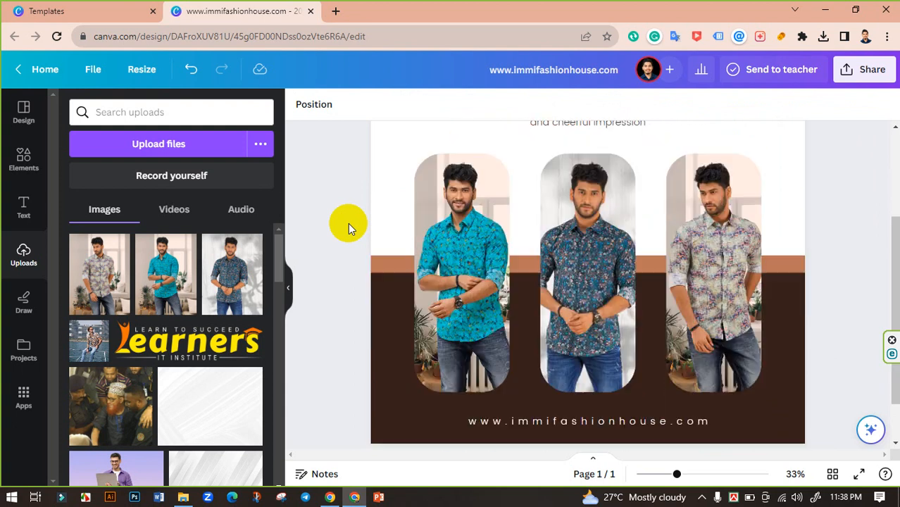
Recolour the dark brown block behind the website address with the dark navy photo colour from the middle shirt photo
click(392, 242)
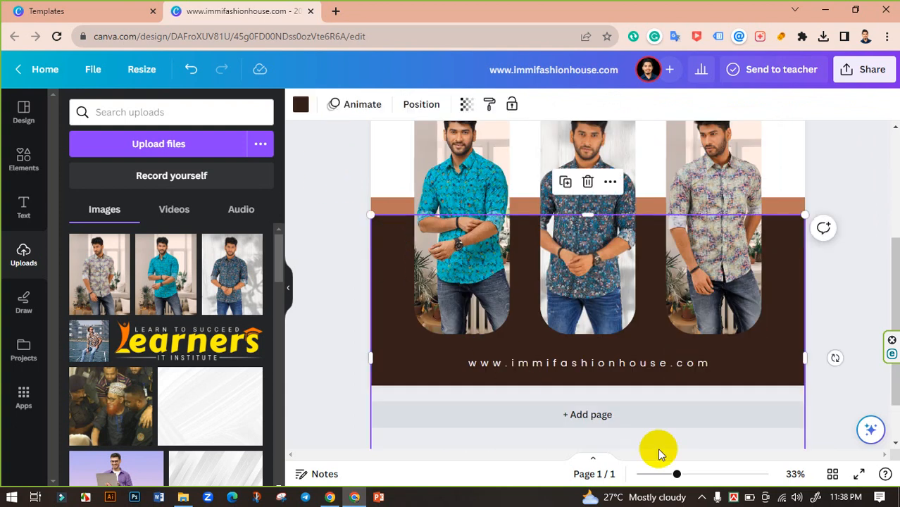
drag(678, 479, 663, 475)
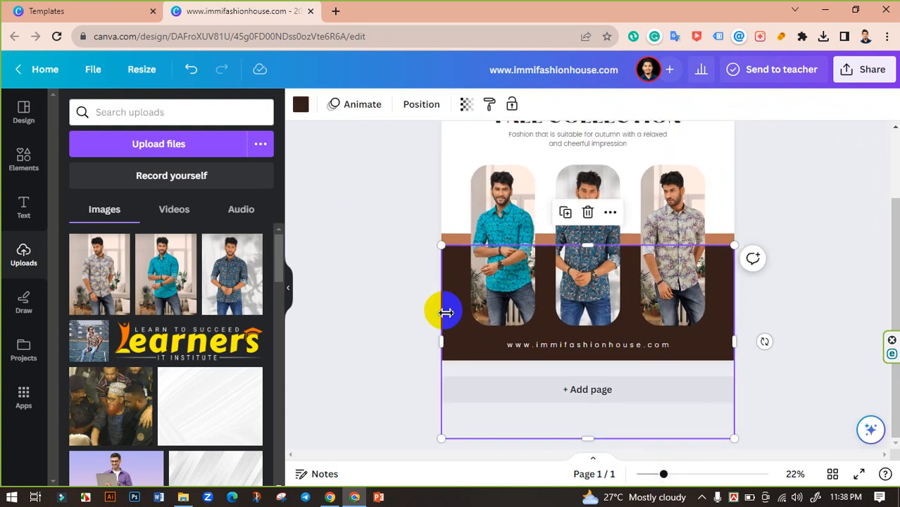
scroll(425, 288, up, 1)
click(301, 104)
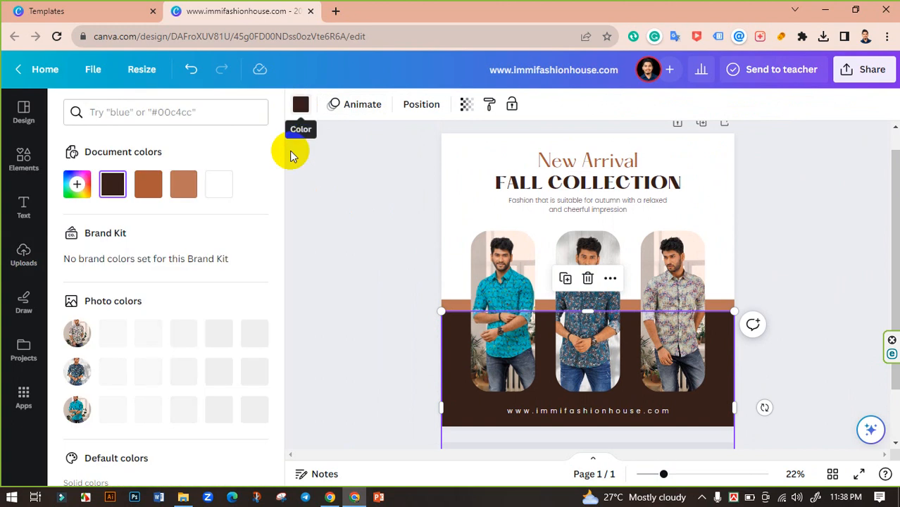
click(218, 410)
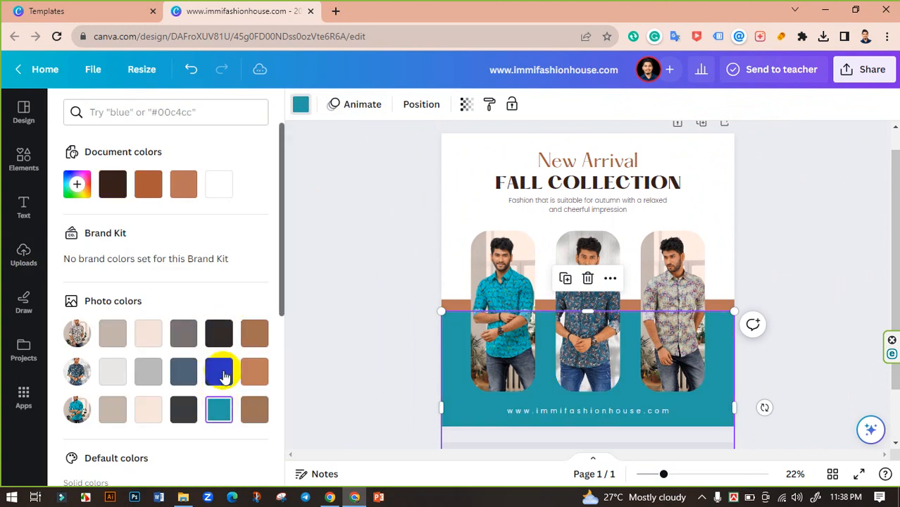
click(220, 372)
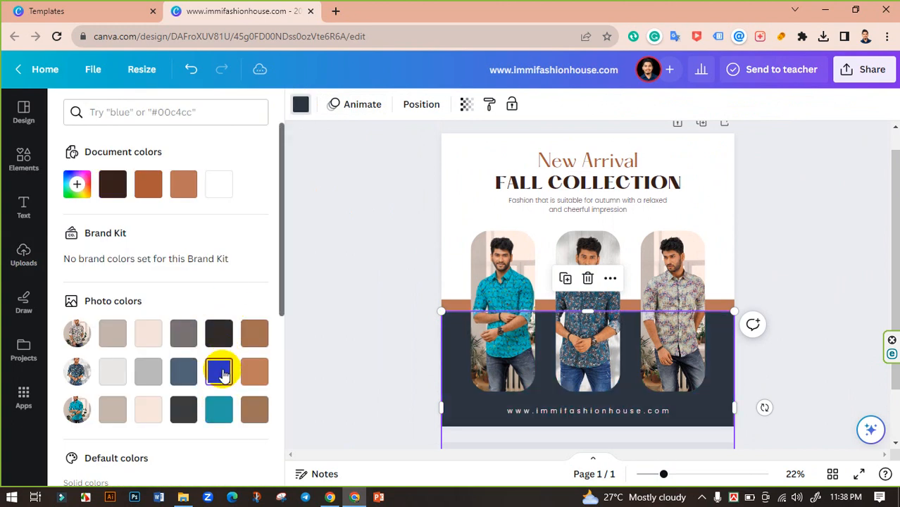
click(365, 354)
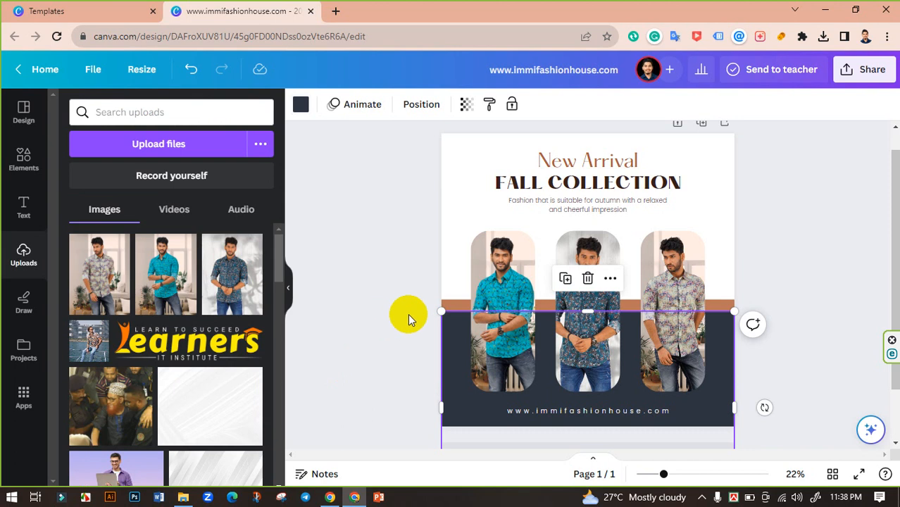
Recolour the thin brown stripe above the navy block with the teal photo colour from the teal shirt photo
click(446, 305)
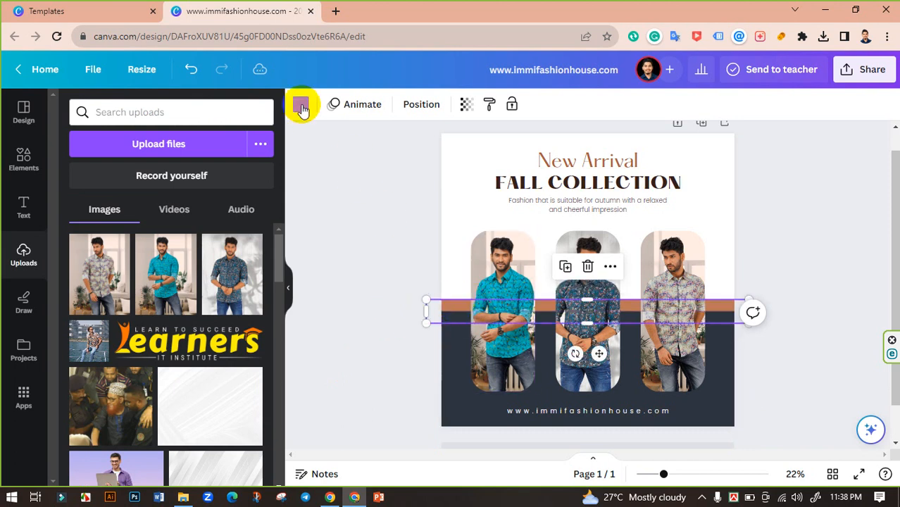
click(258, 371)
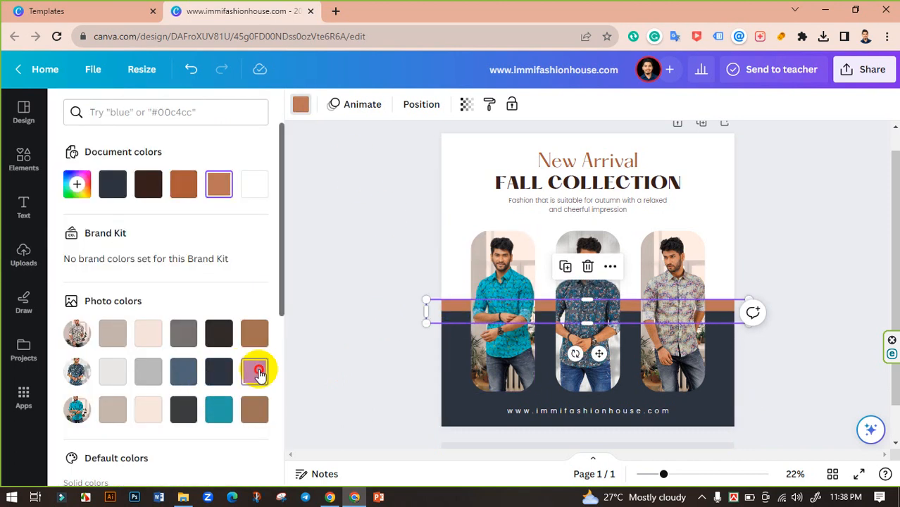
click(213, 413)
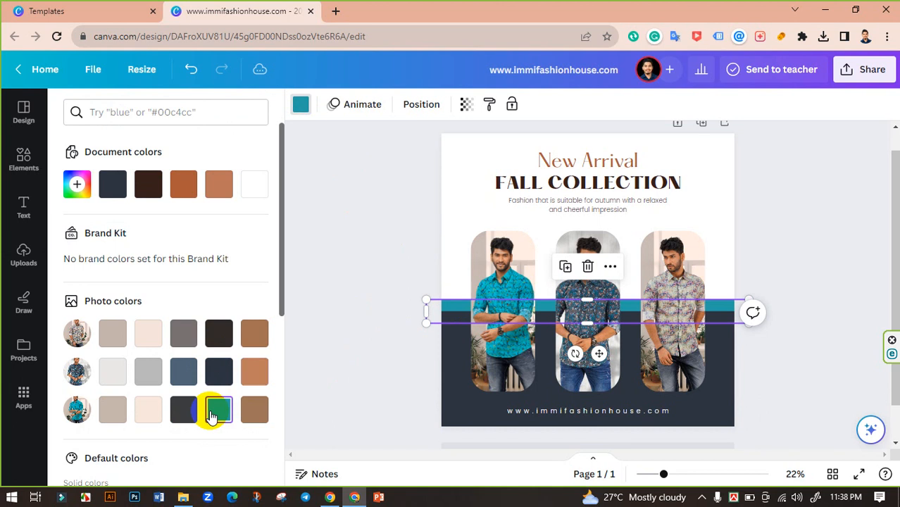
click(308, 352)
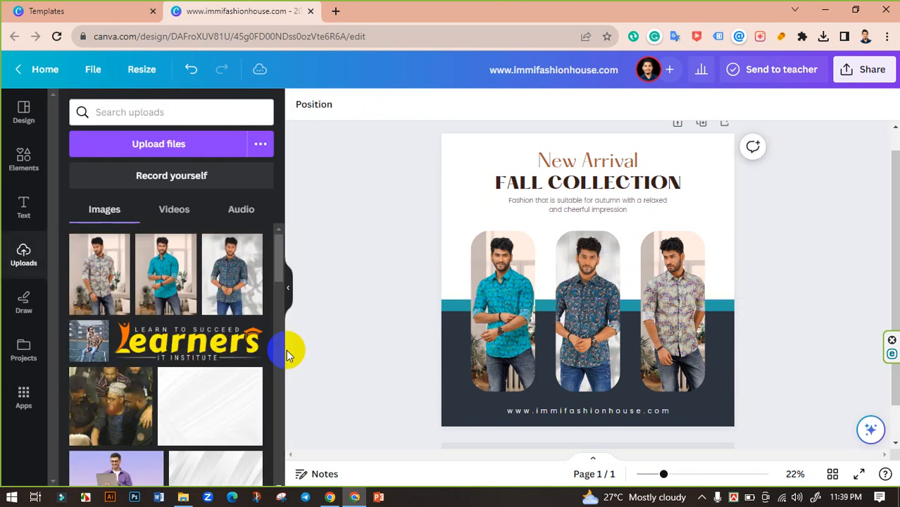
Replace the "FALL COLLECTION" heading text with "MEN'S SHIRT"
click(596, 176)
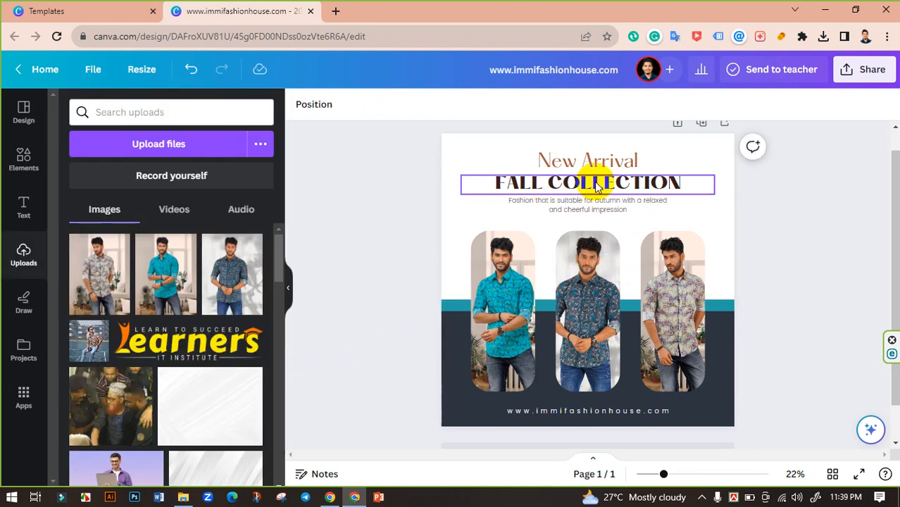
click(537, 182)
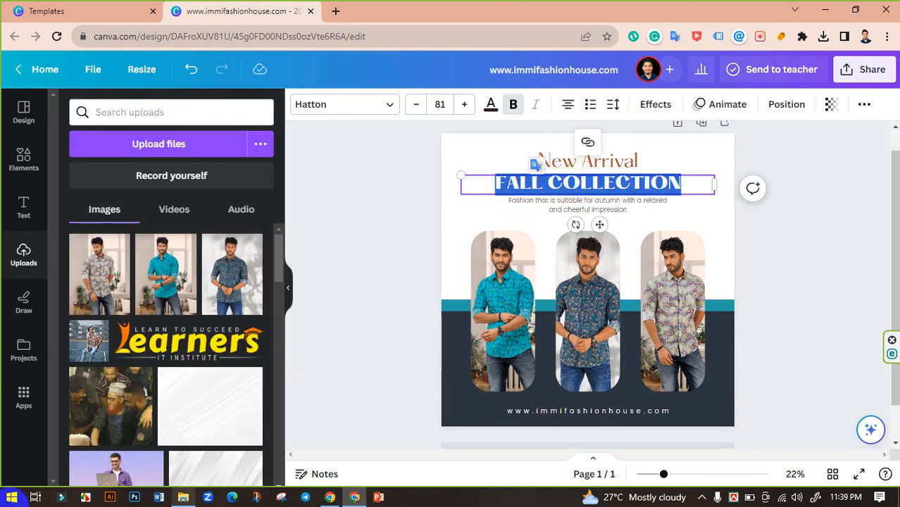
text(MEN'S)
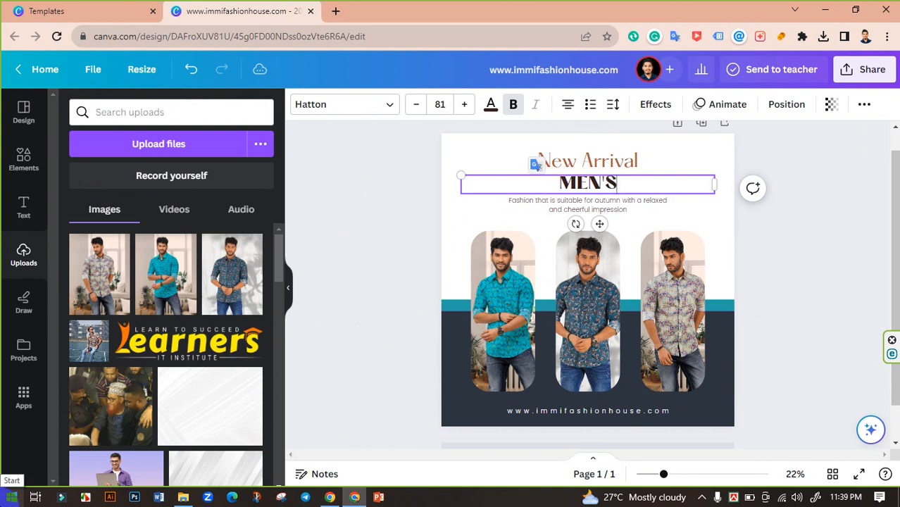
text( SHOR)
key(BackSpace)
key(BackSpace)
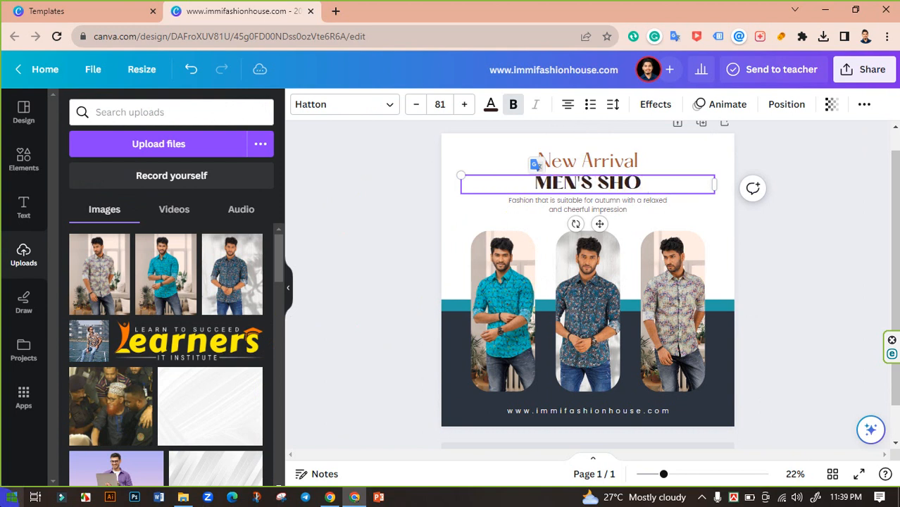
text(IRT)
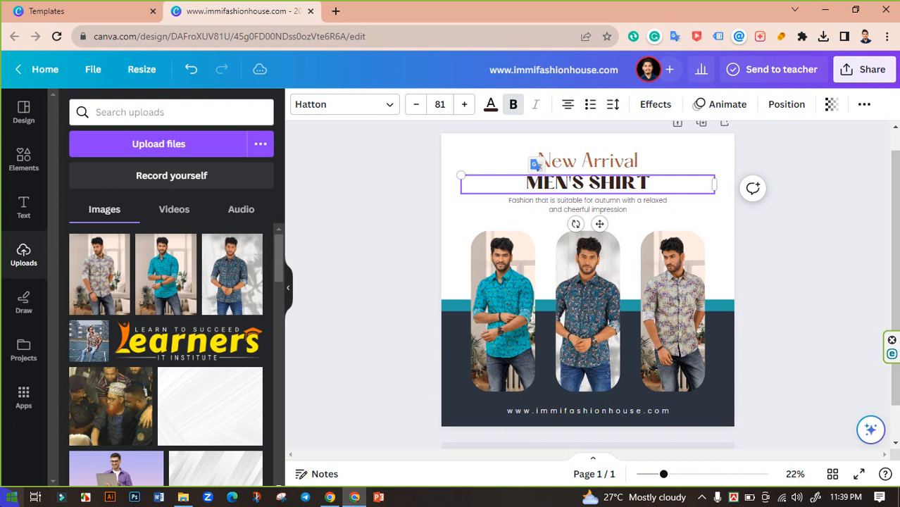
click(350, 179)
Turn off the uppercase formatting of the heading so it reads "Men's Shirt"
click(607, 182)
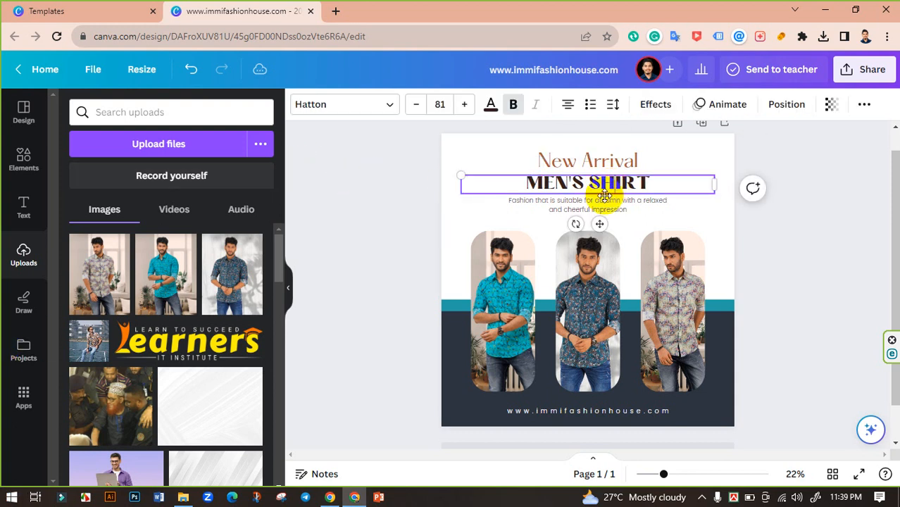
drag(659, 181, 526, 181)
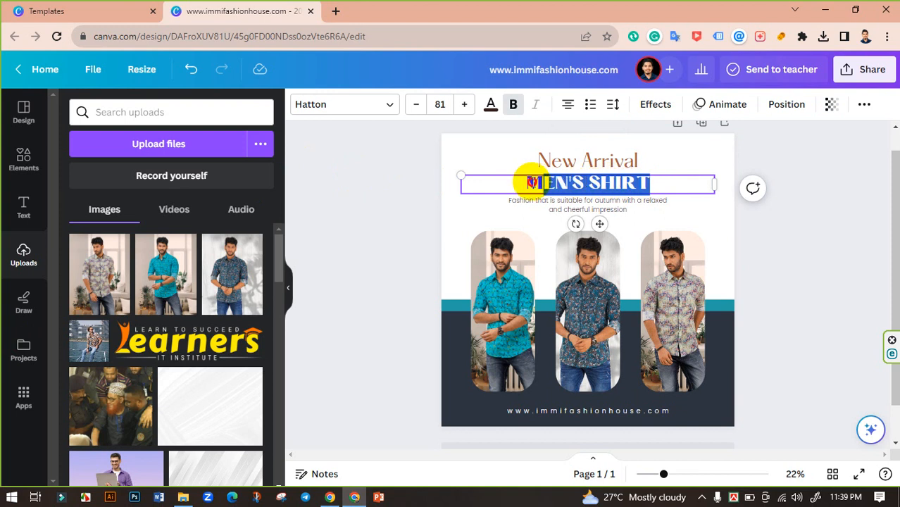
click(864, 104)
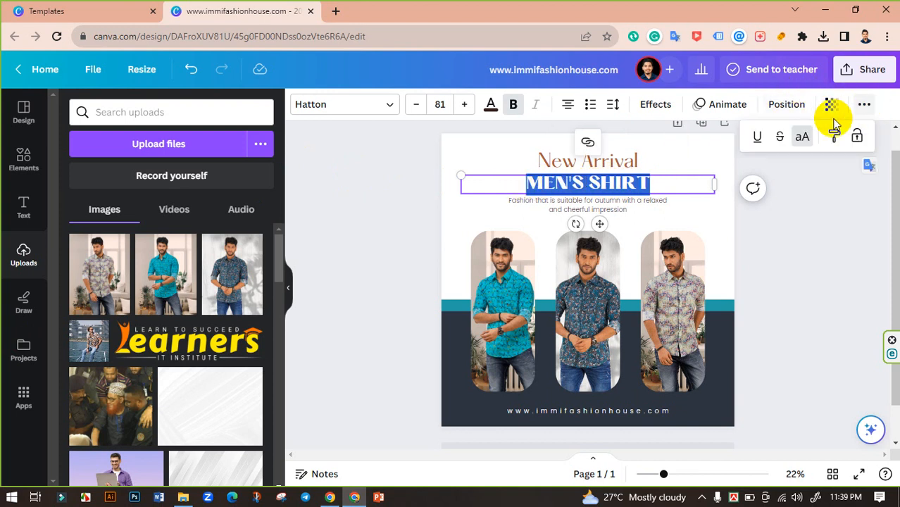
click(802, 138)
click(815, 198)
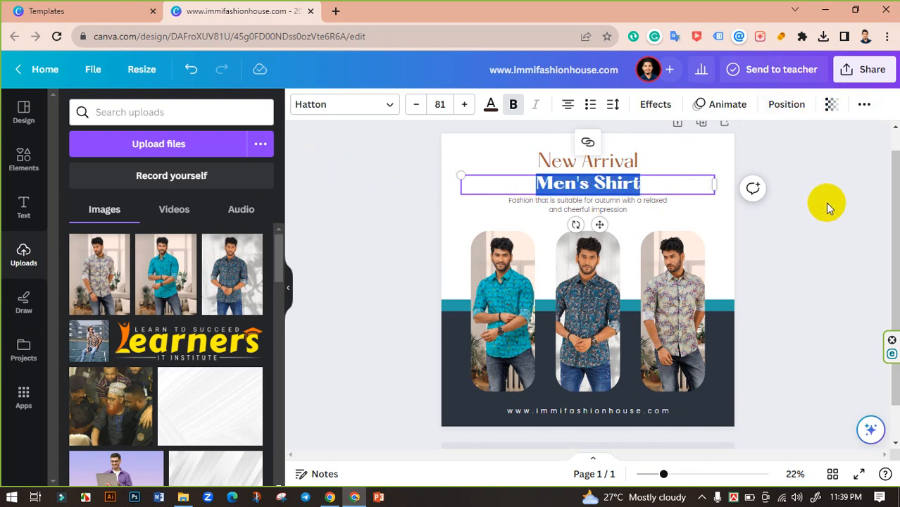
click(826, 203)
Increase the font size of the "Men's Shirt" heading to 129
click(621, 187)
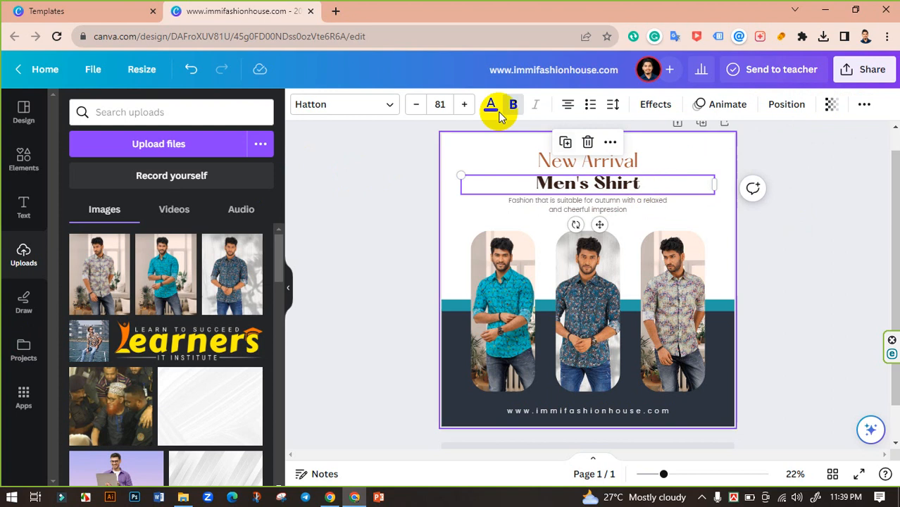
click(465, 106)
click(464, 106)
click(464, 106)
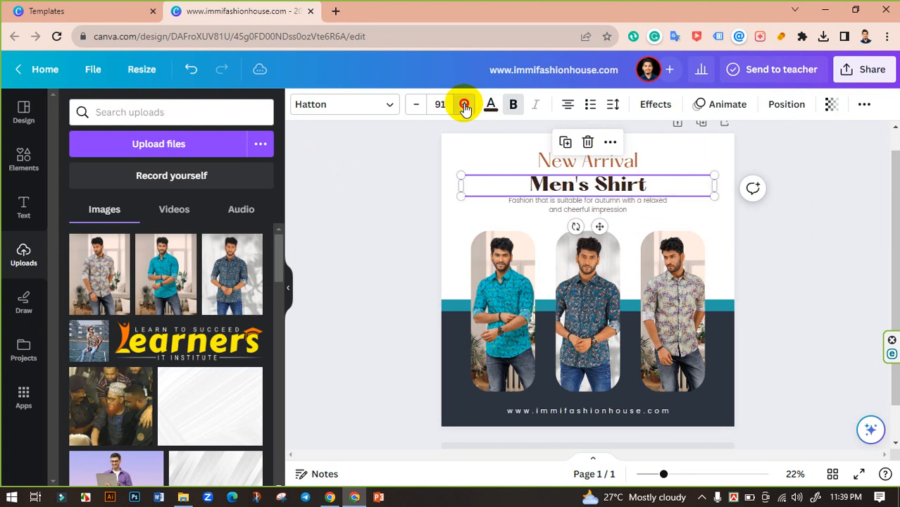
click(464, 106)
click(464, 105)
click(464, 106)
click(465, 106)
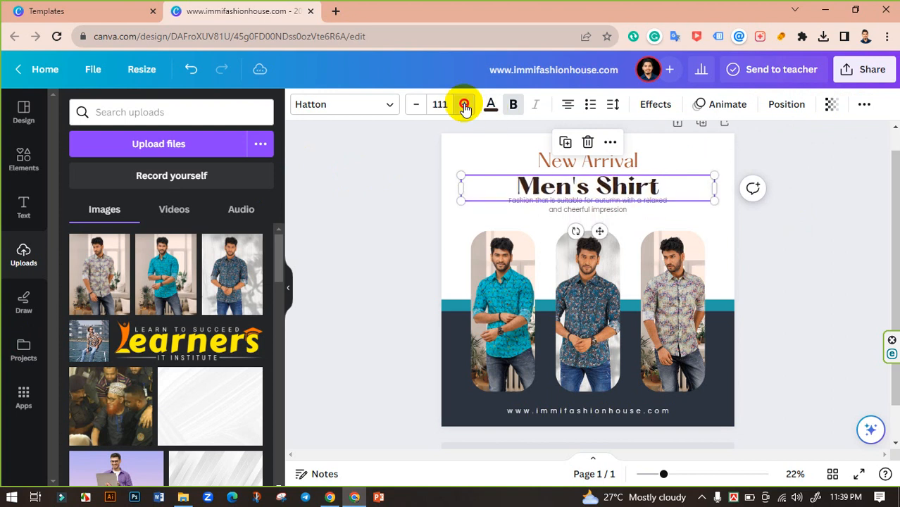
click(464, 106)
click(464, 105)
click(464, 106)
click(464, 106)
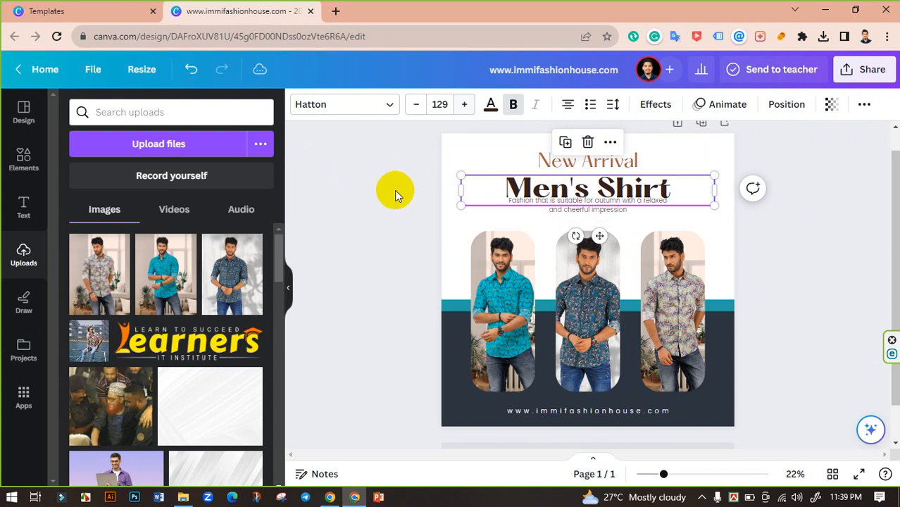
click(395, 190)
Move the "Men's Shirt" heading up slightly above the description and narrow its text box to fit the words
click(629, 188)
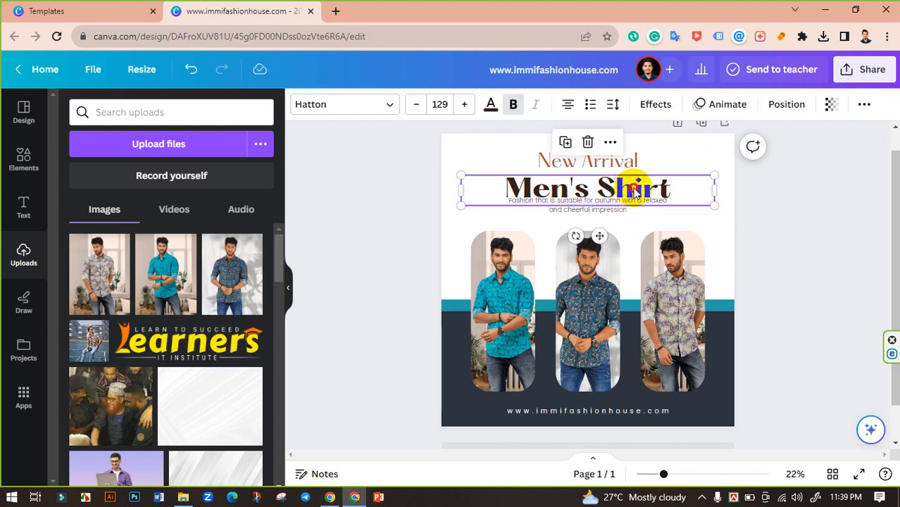
drag(629, 188, 635, 181)
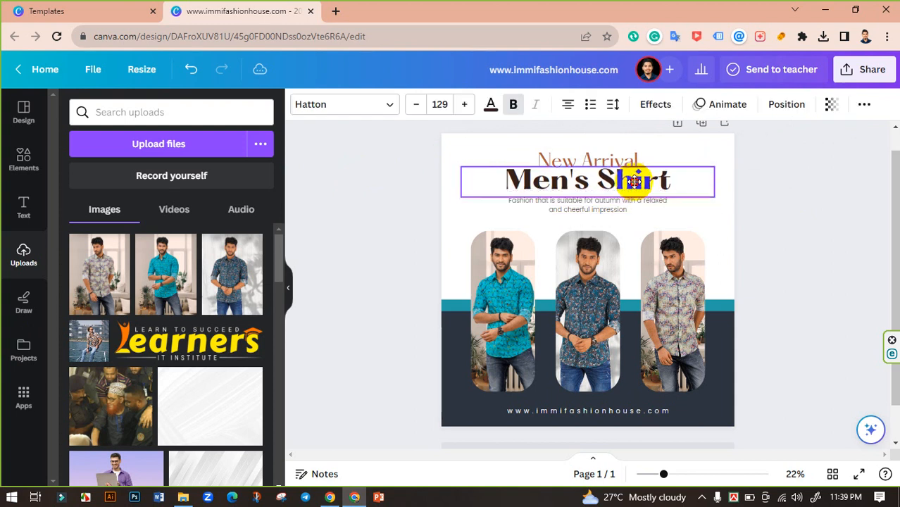
click(391, 191)
click(669, 184)
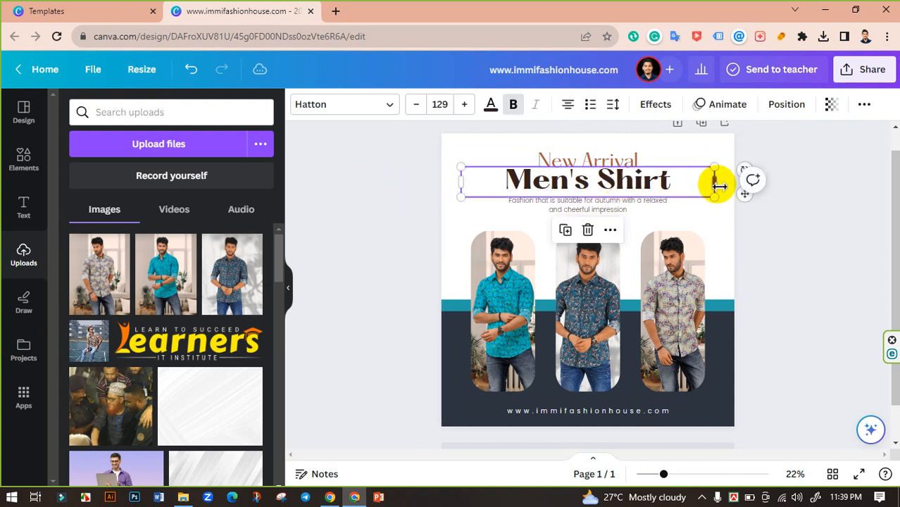
drag(719, 185, 680, 182)
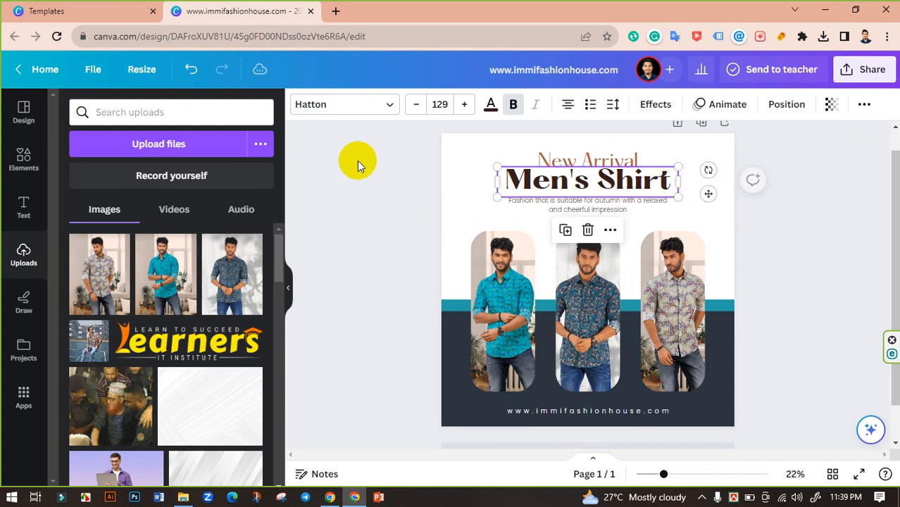
Change the "New Arrival" text colour to the teal photo colour from the teal shirt photo
click(567, 150)
click(578, 158)
click(491, 105)
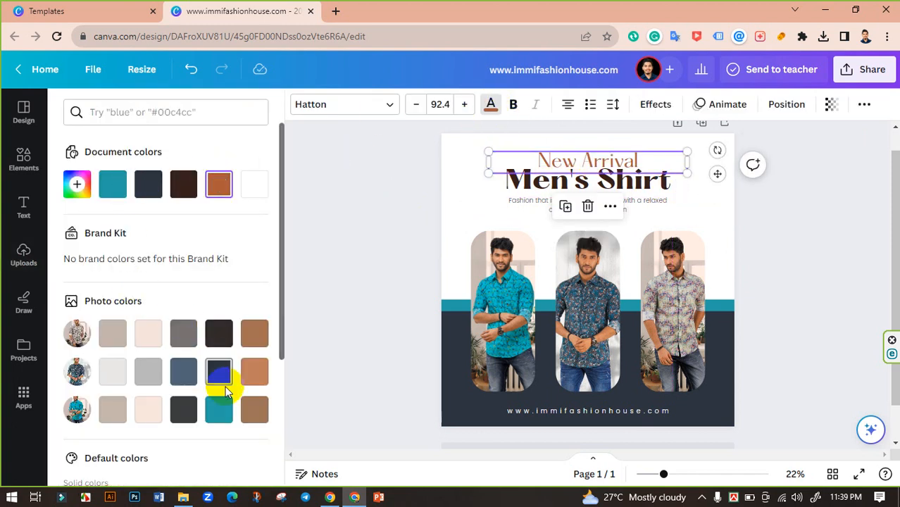
click(217, 411)
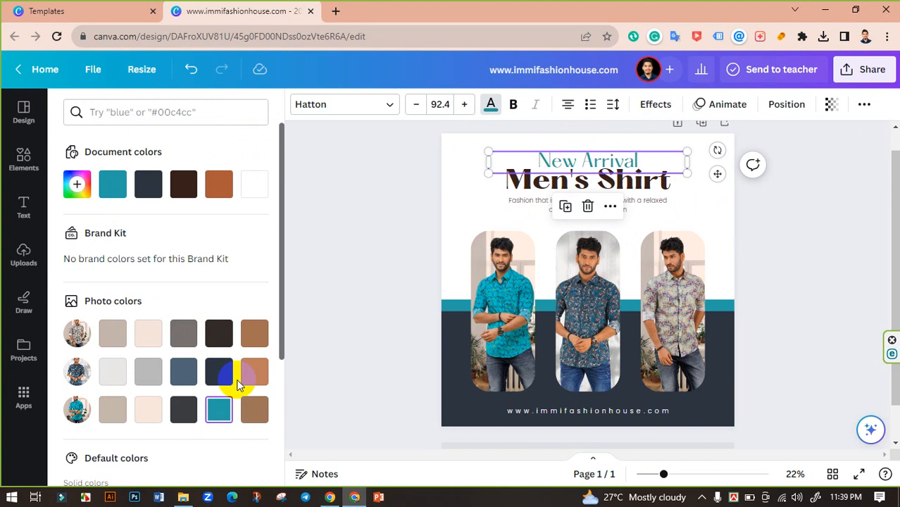
click(373, 262)
Change the "Men's Shirt" heading colour to the teal photo colour taken from the teal shirt photo
click(586, 178)
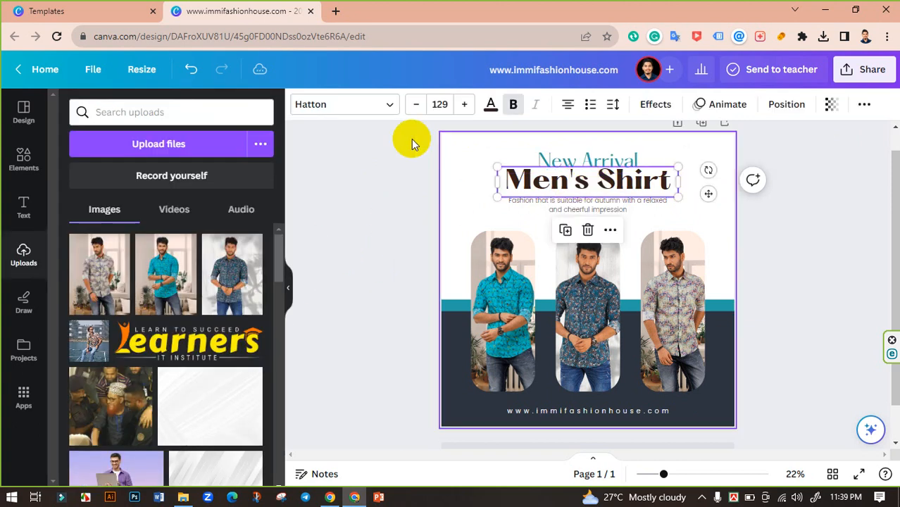
click(491, 114)
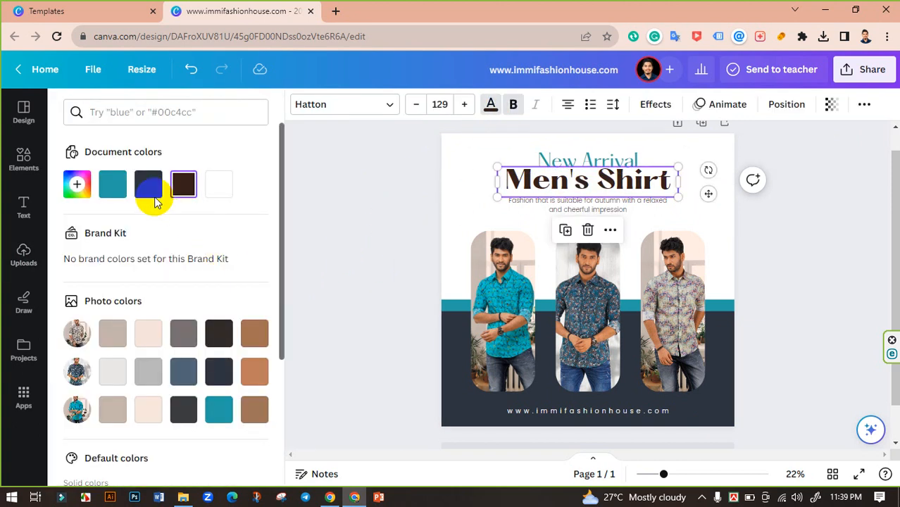
click(218, 412)
key(Escape)
Recolour the "New Arrival" text with the dark navy photo colour from the blue patterned shirt photo
click(562, 158)
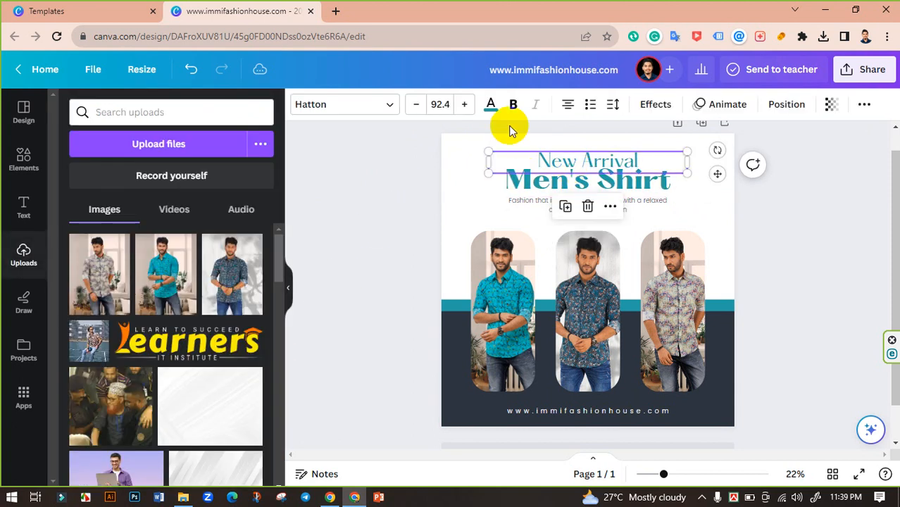
click(491, 105)
click(148, 186)
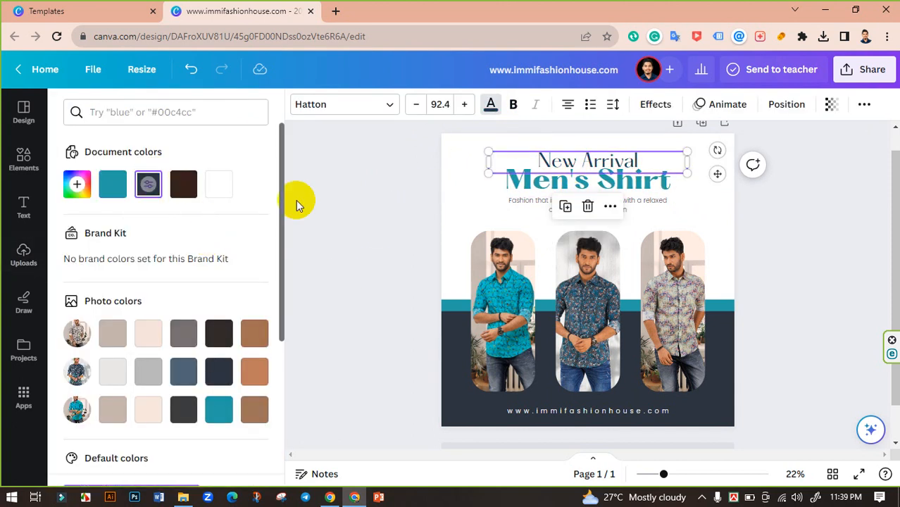
click(219, 371)
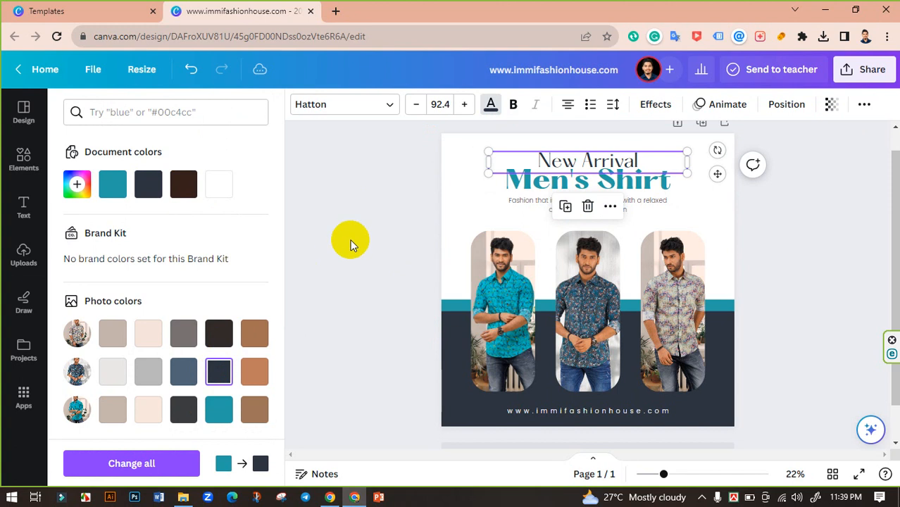
click(392, 221)
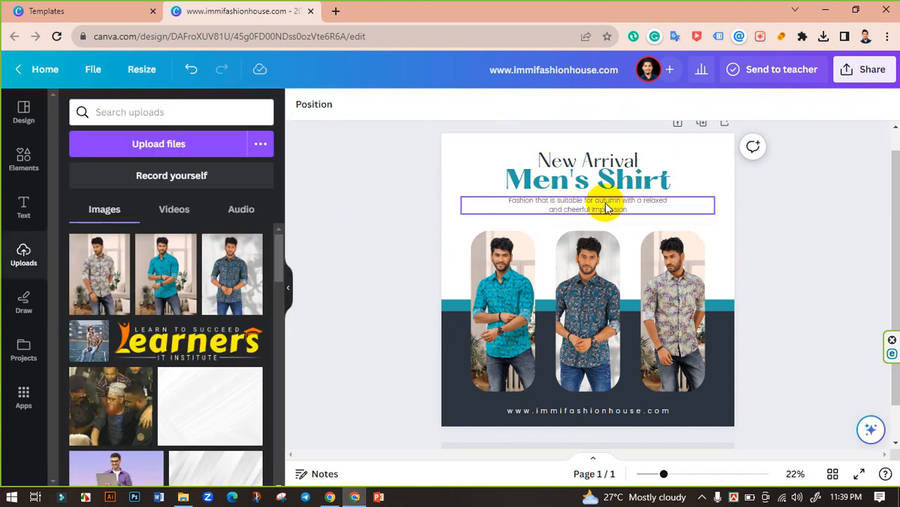
Replace the description below the heading with "Men's Summer Fashion. Free Delivery ALL Over Bangladesh"
click(602, 201)
click(593, 206)
triple_click(593, 206)
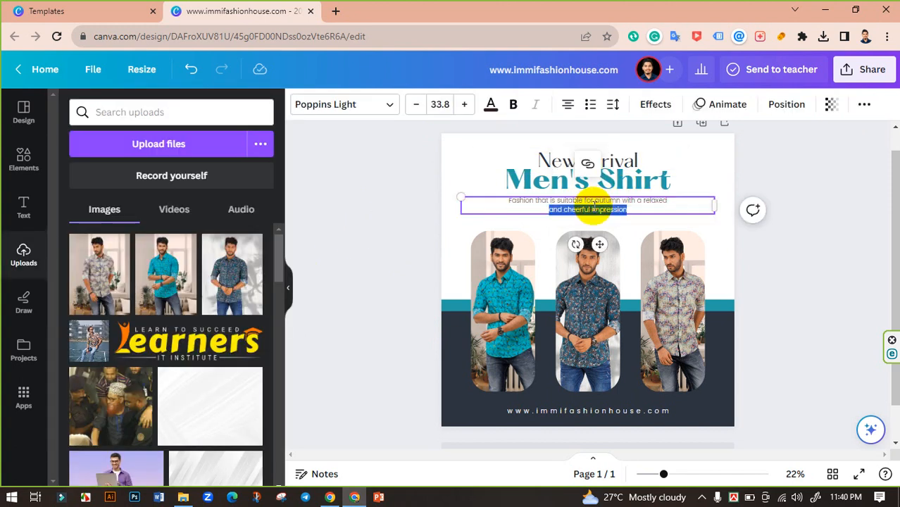
triple_click(595, 201)
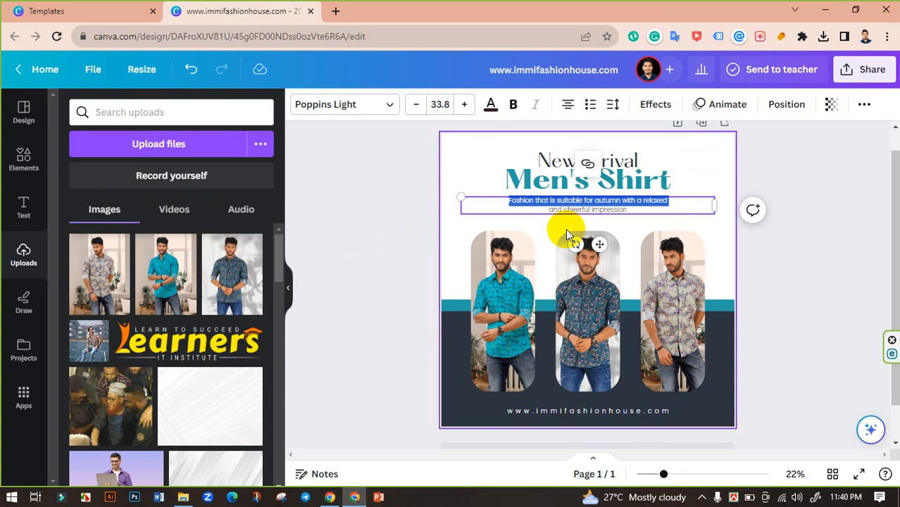
triple_click(626, 209)
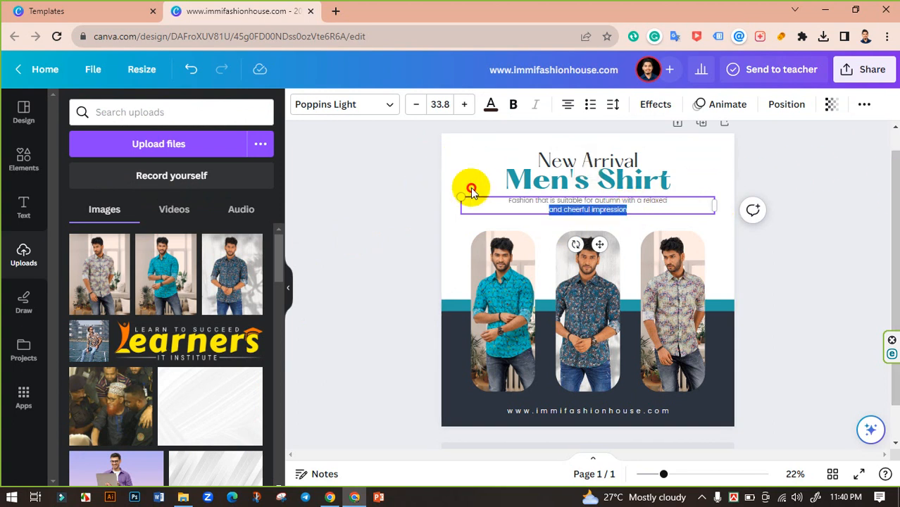
shift+click(497, 202)
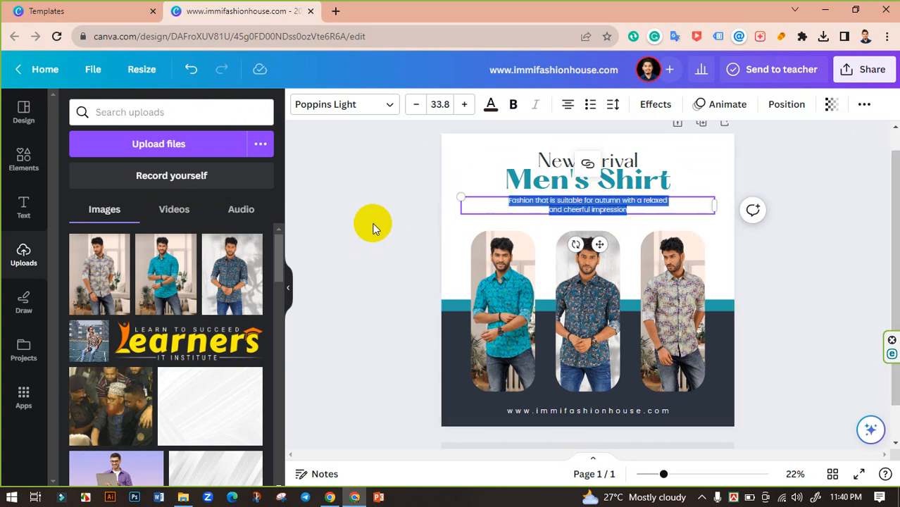
text(Men's)
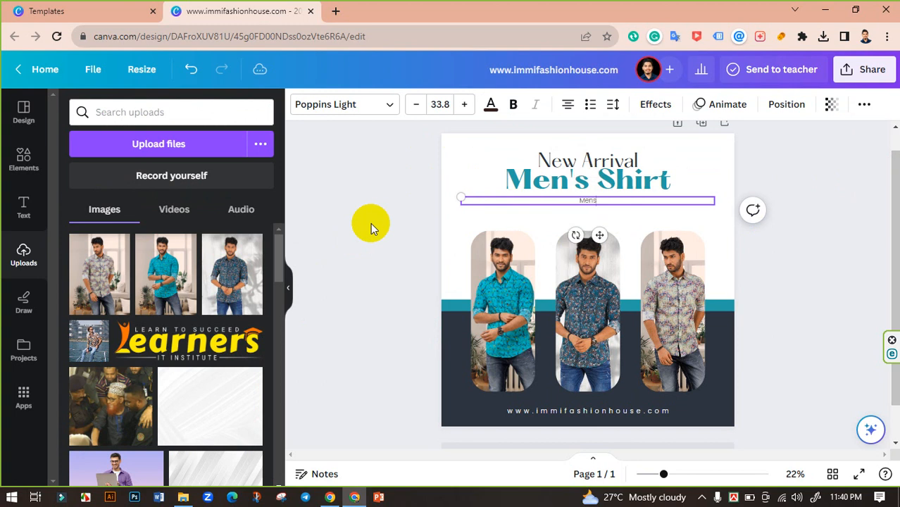
key(BackSpace)
text('s)
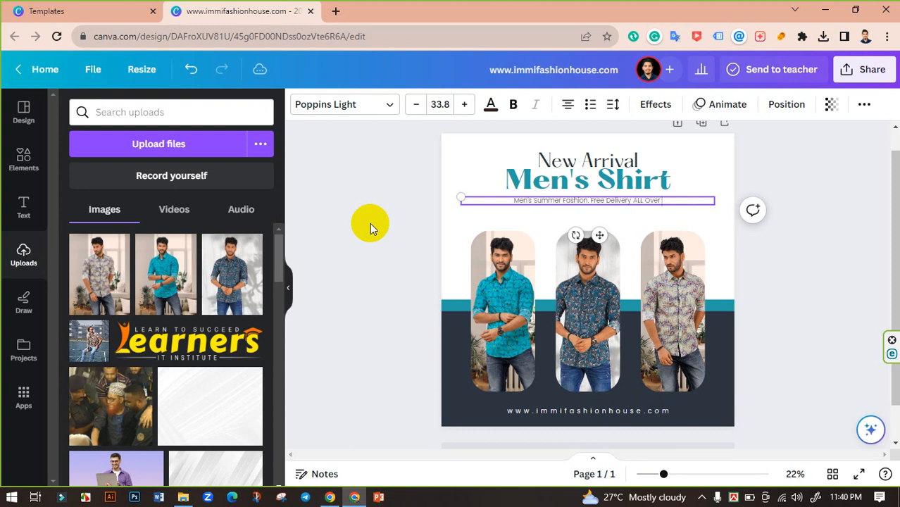
text(Bangla)
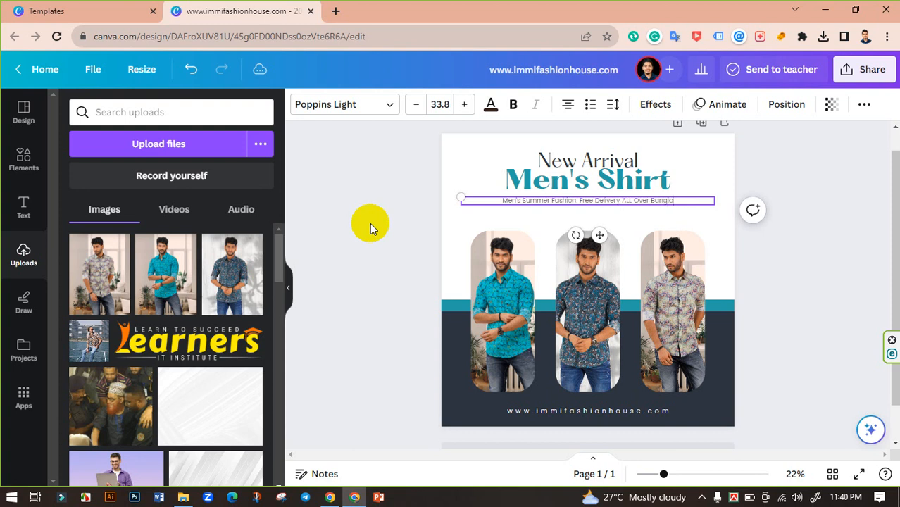
text(desh)
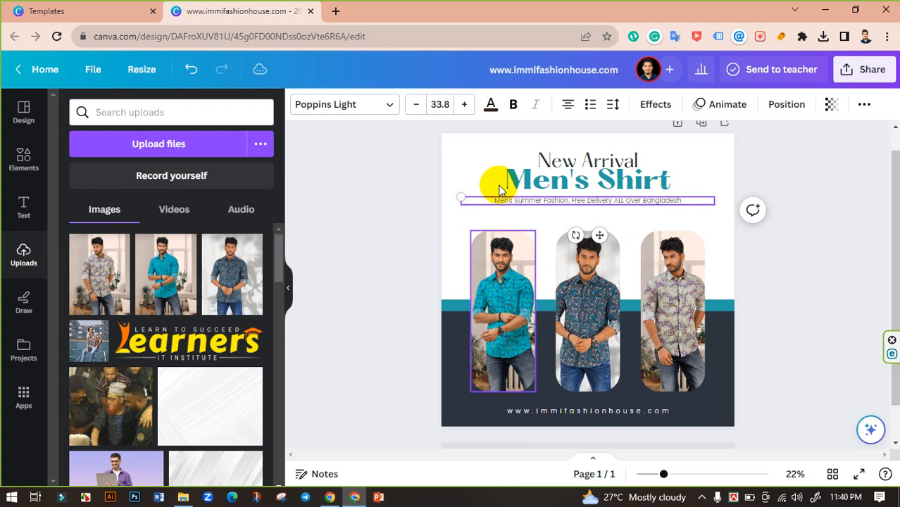
click(423, 170)
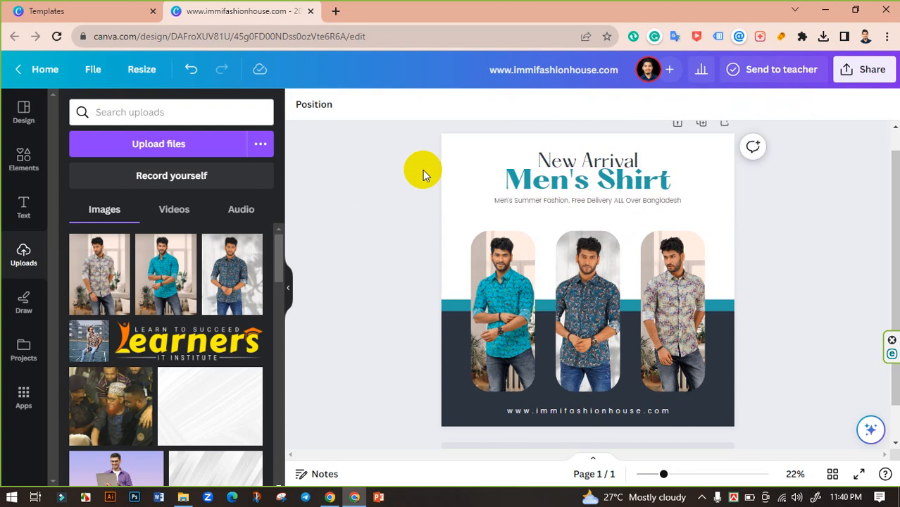
Add a second line reading "100% Cotton Mens Shirt" to the description text
click(623, 200)
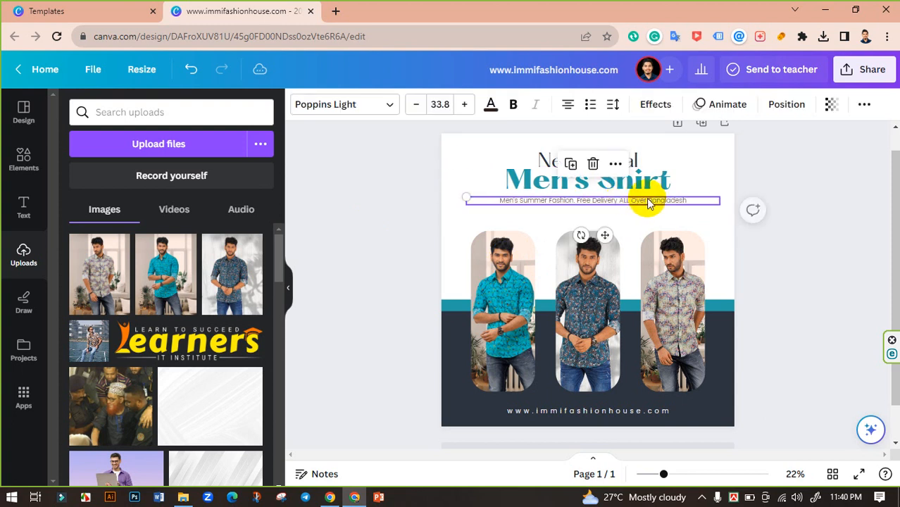
click(691, 200)
click(691, 200)
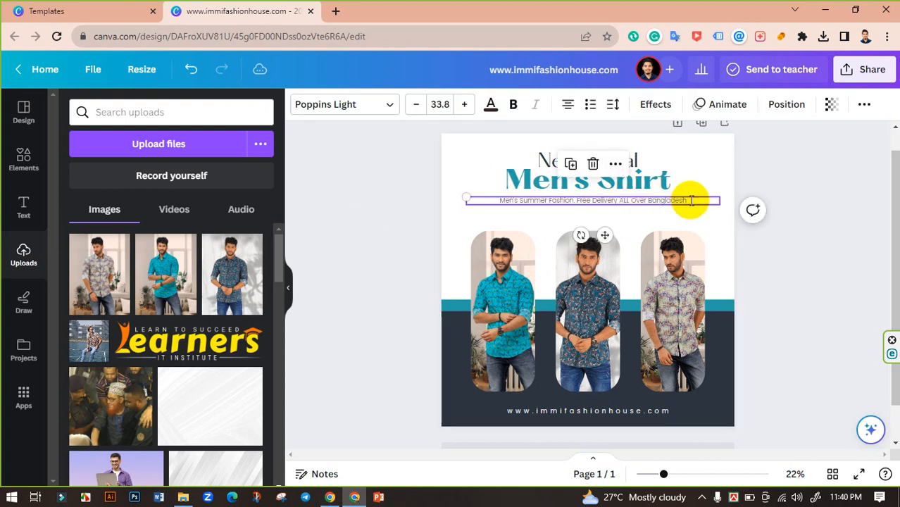
key(Return)
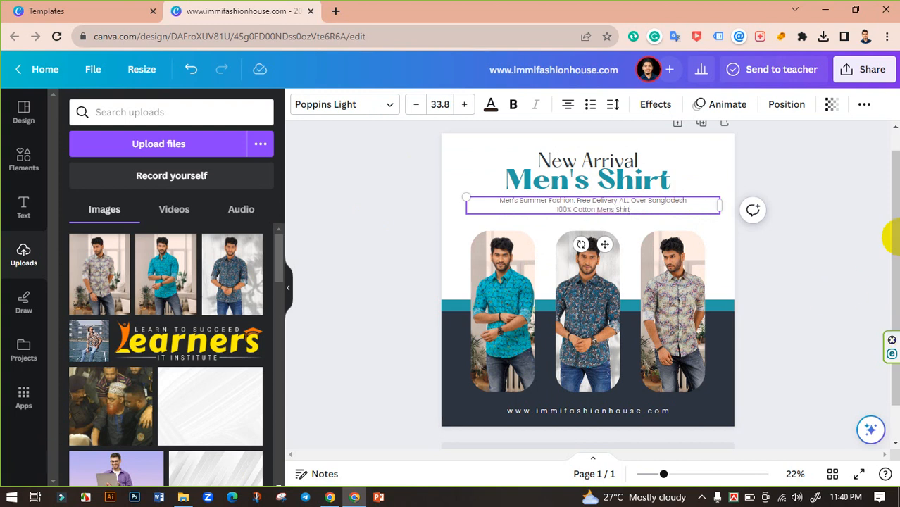
click(368, 164)
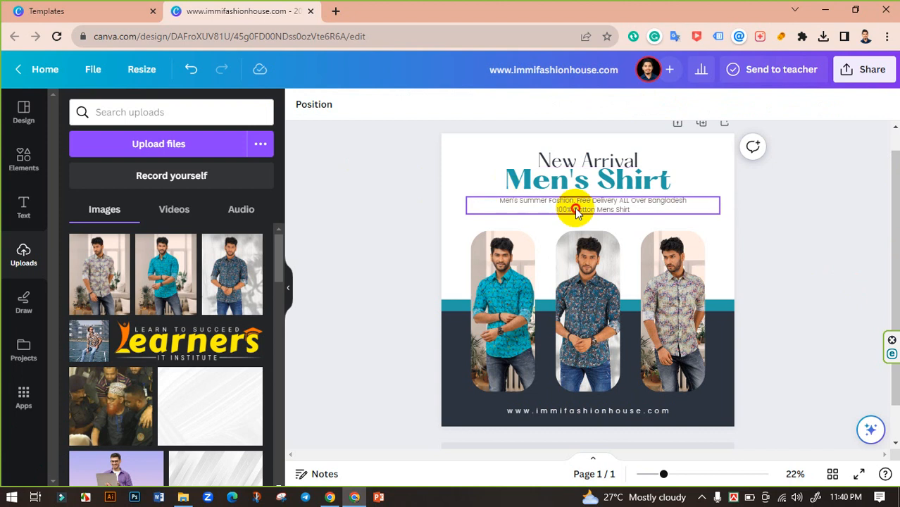
Narrow the description's text box to about 1,390 px wide and increase its font size to 35.8, keeping the text on two lines
click(576, 212)
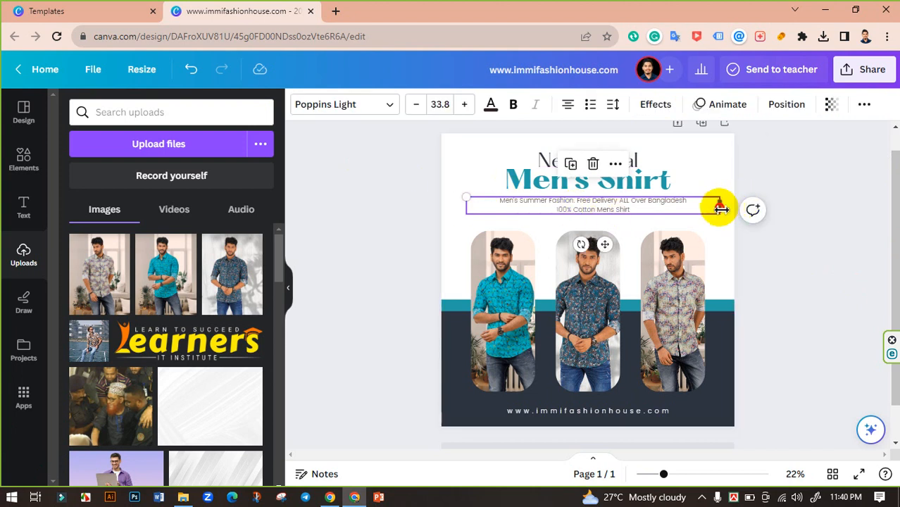
drag(720, 208, 701, 210)
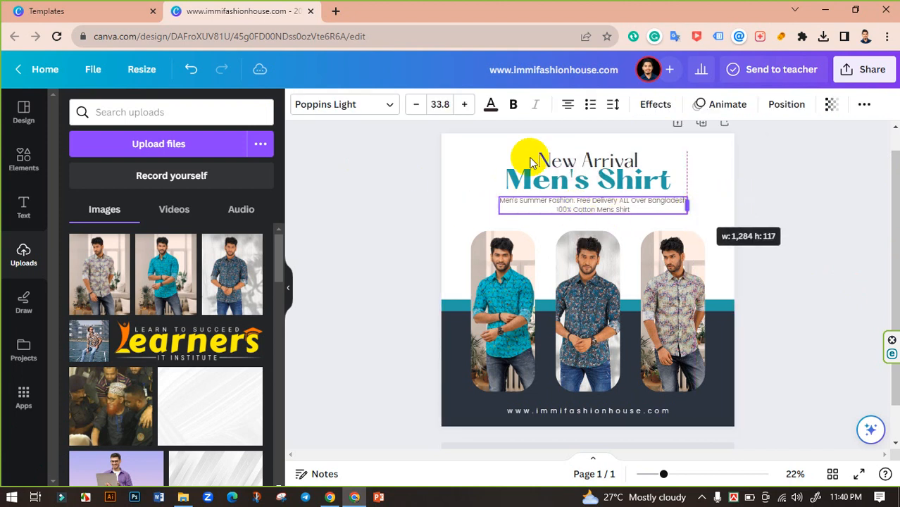
click(464, 104)
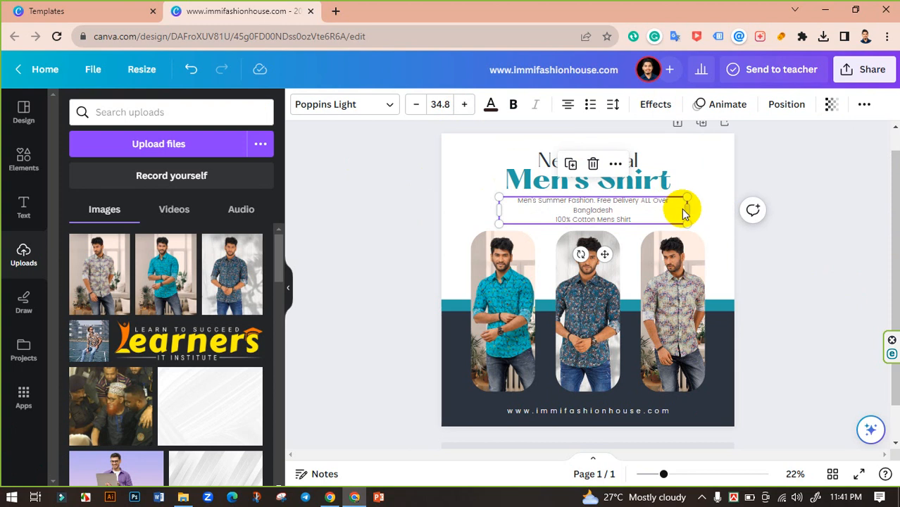
drag(696, 210, 703, 207)
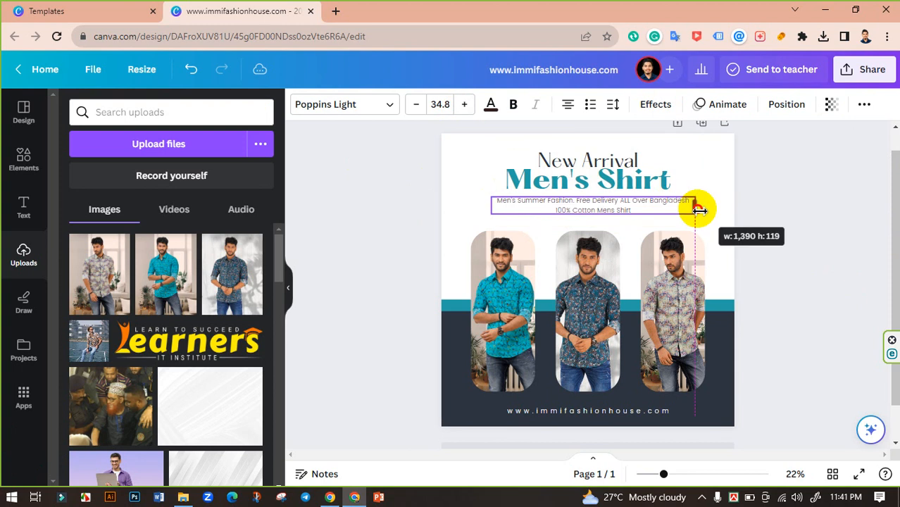
click(367, 209)
click(592, 209)
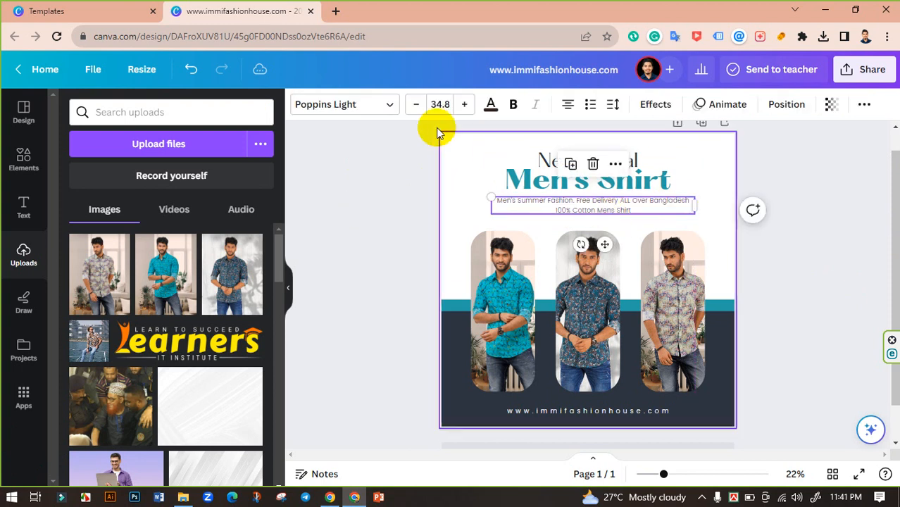
click(464, 105)
click(389, 216)
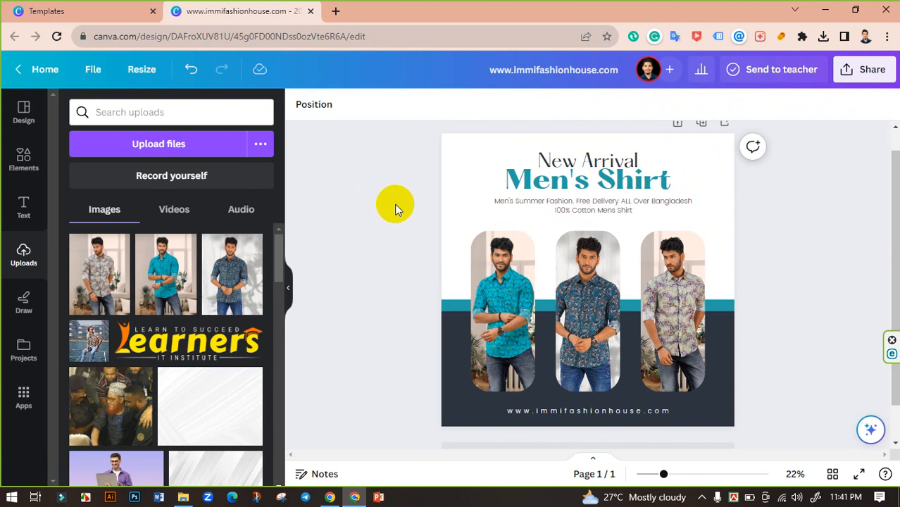
Change the description text colour to the teal photo colour from the teal shirt photo
click(608, 215)
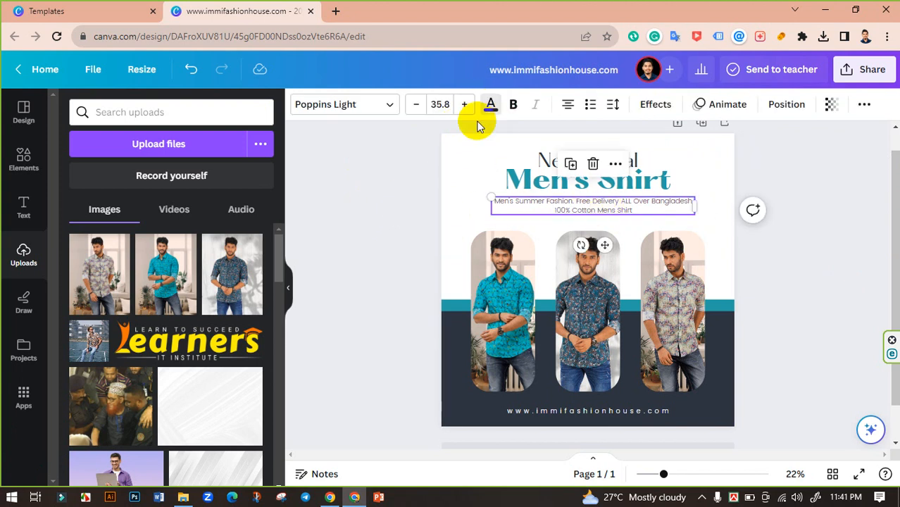
click(490, 105)
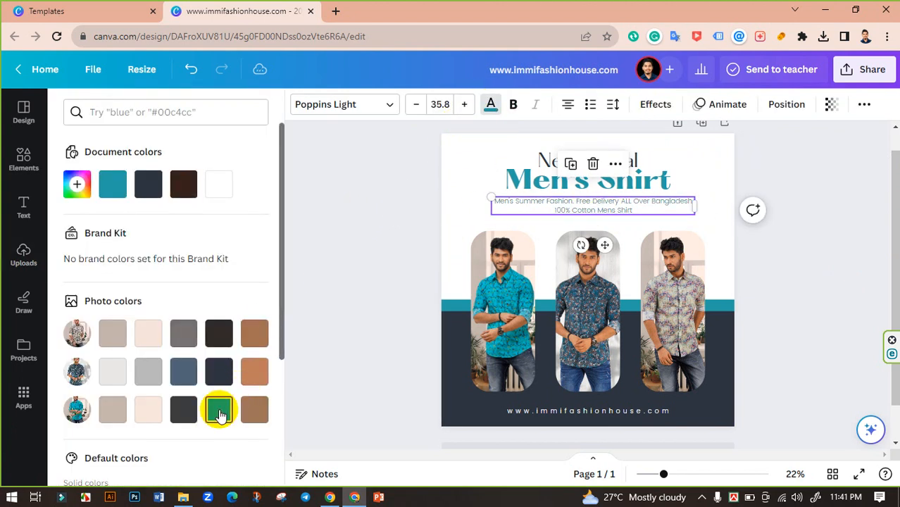
click(363, 243)
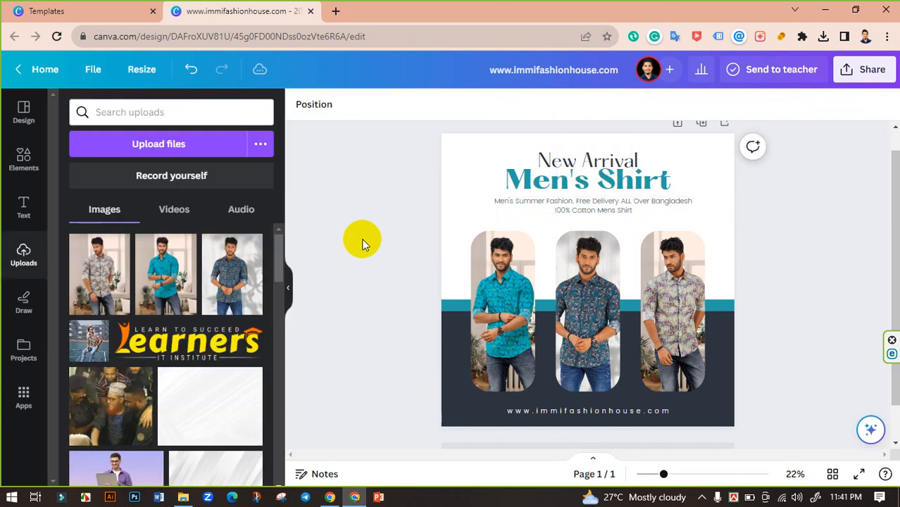
click(458, 164)
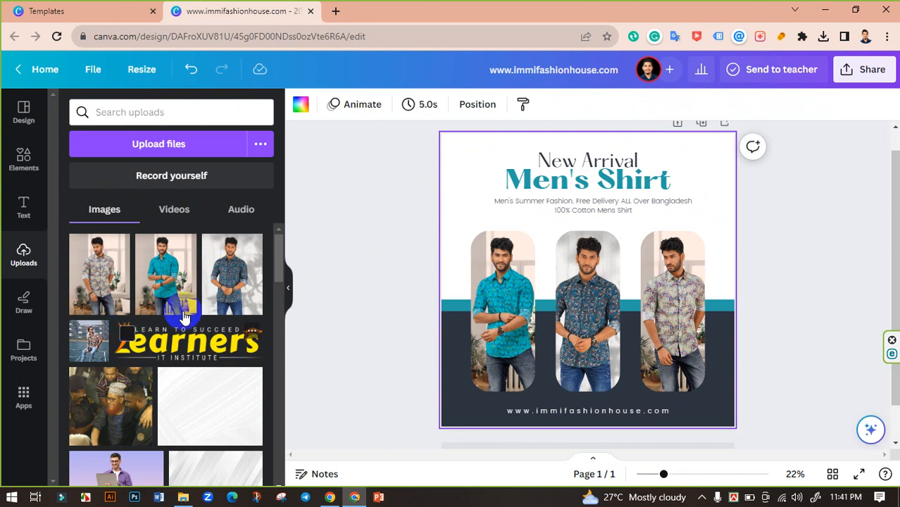
Open unsplash.com in a new browser tab and search for "white background" photos
click(335, 11)
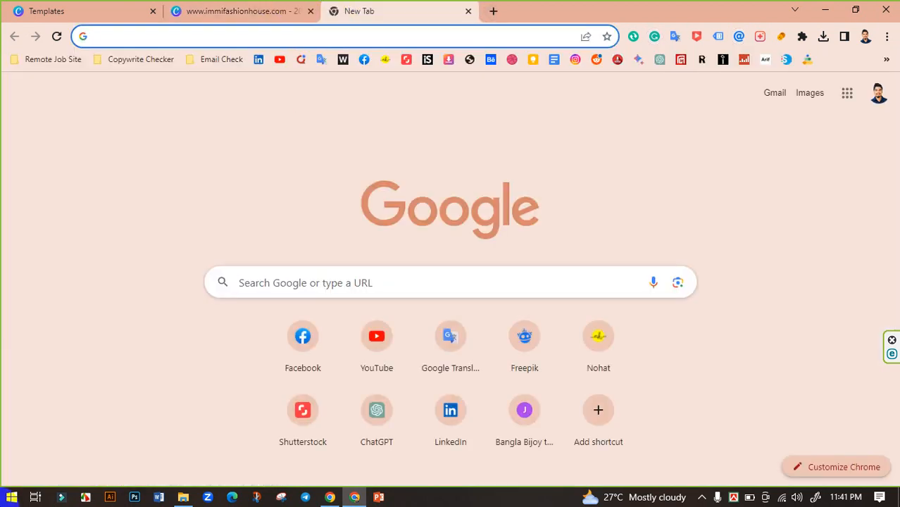
text(unsplash.com)
key(Return)
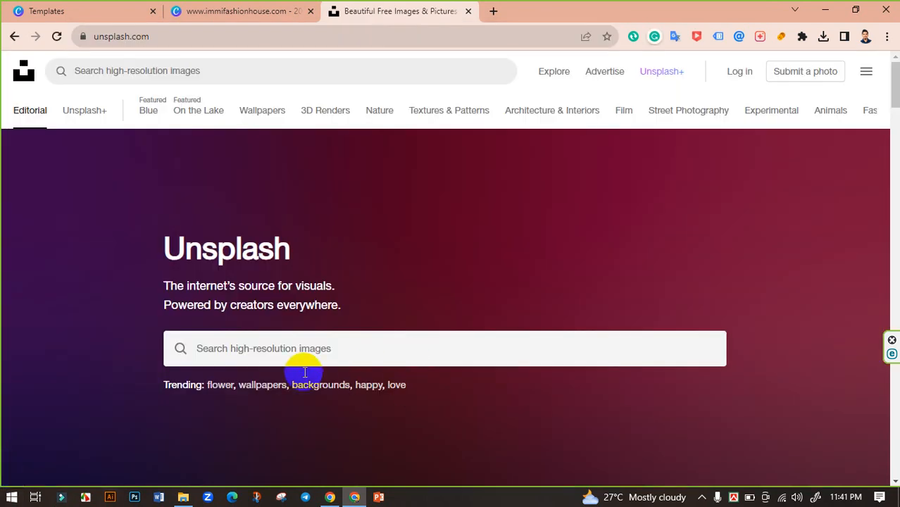
click(233, 350)
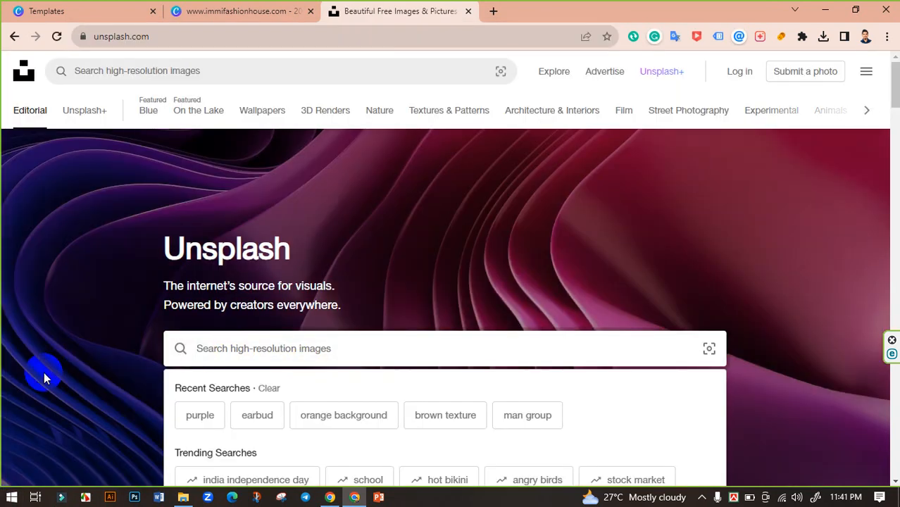
text(white)
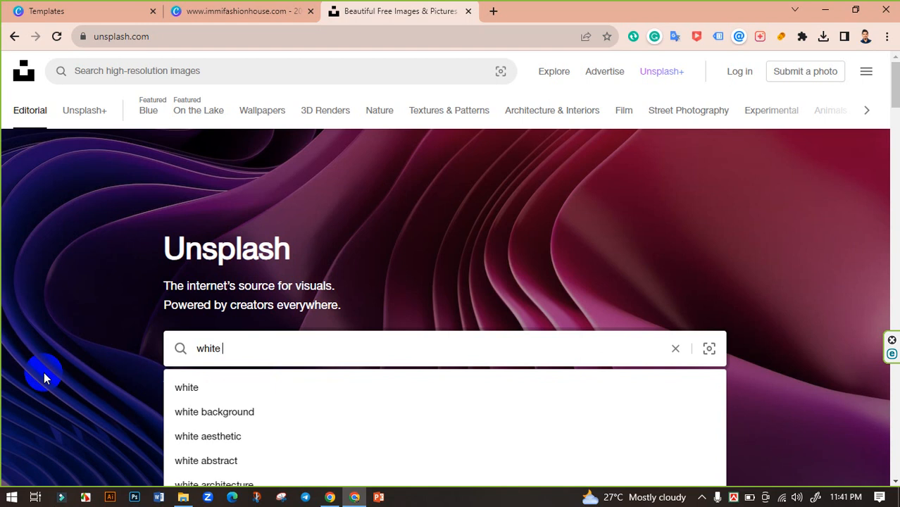
text( background)
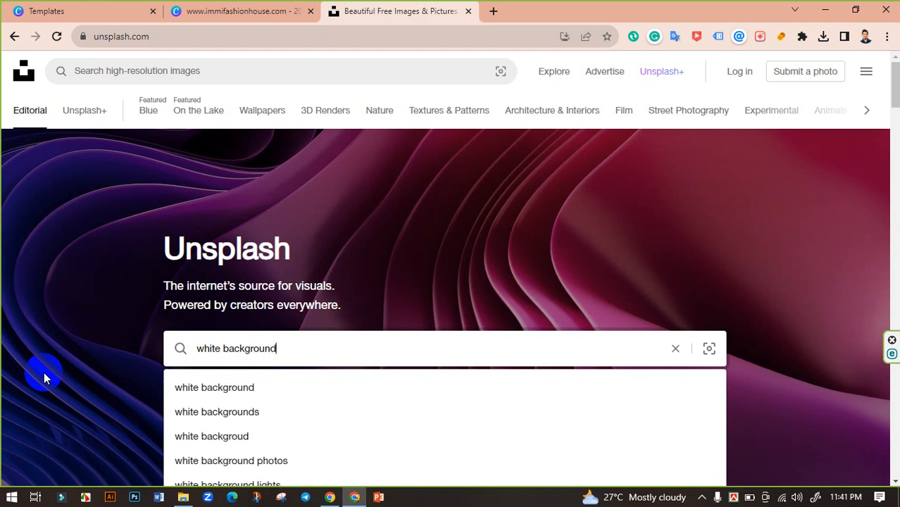
key(Return)
scroll(382, 332, down, 10)
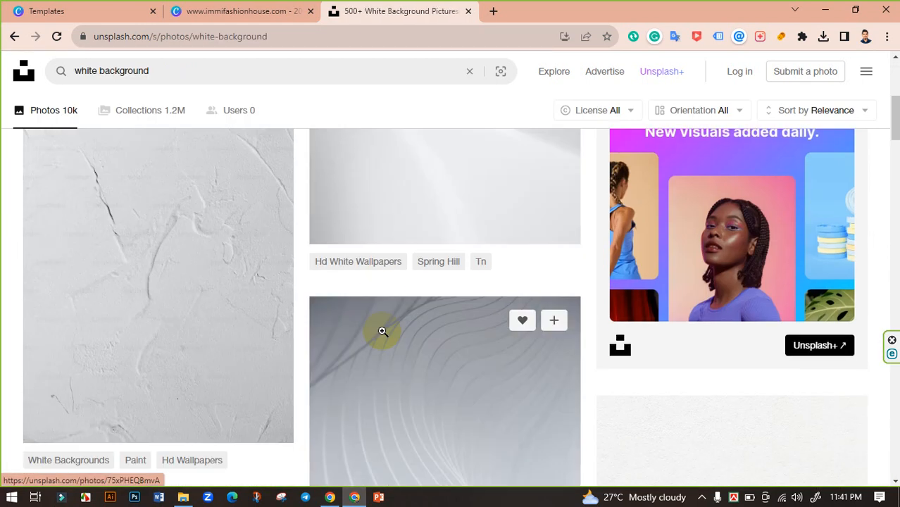
Look through the initial white background photo results for an image suitable as the post's background
scroll(444, 301, down, 3)
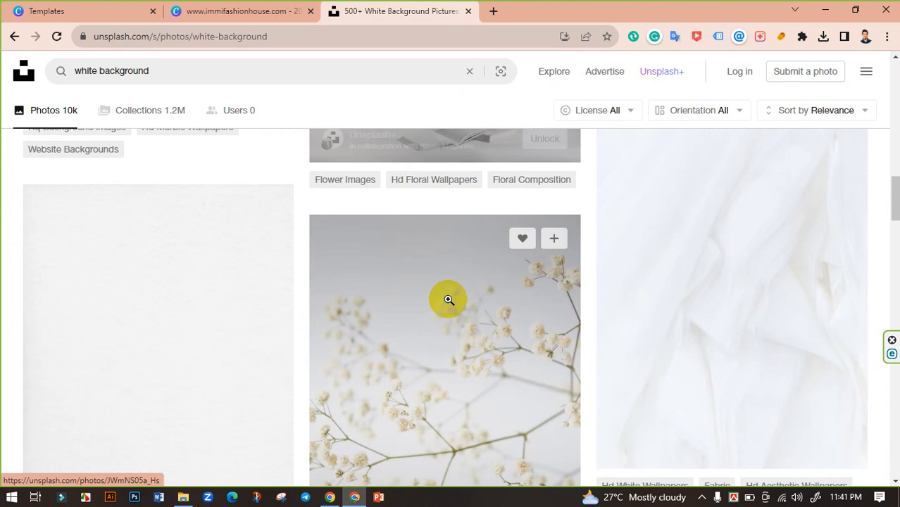
scroll(508, 299, down, 4)
scroll(508, 300, down, 8)
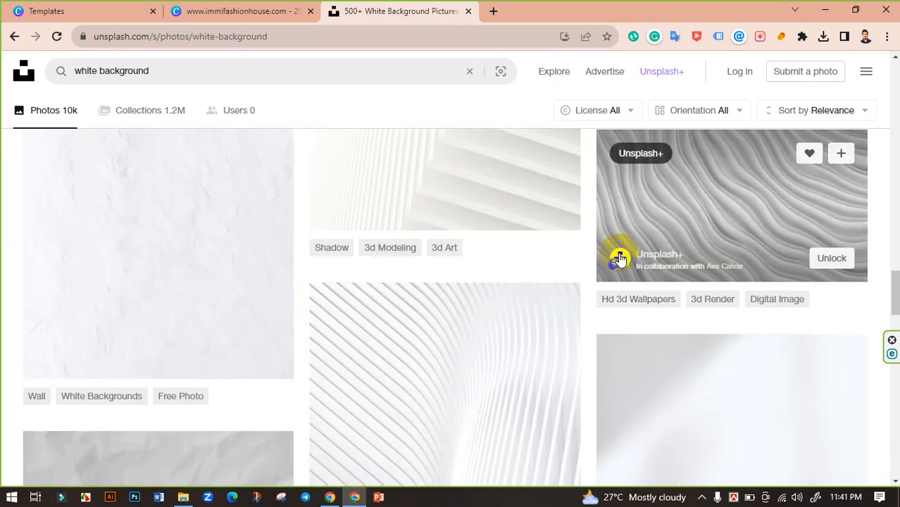
scroll(718, 272, down, 5)
scroll(606, 258, up, 2)
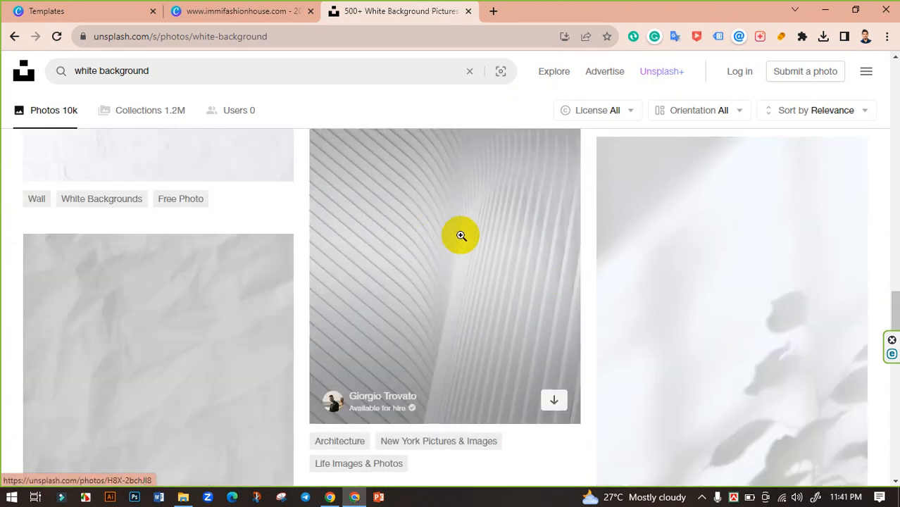
scroll(455, 237, down, 7)
scroll(525, 255, down, 4)
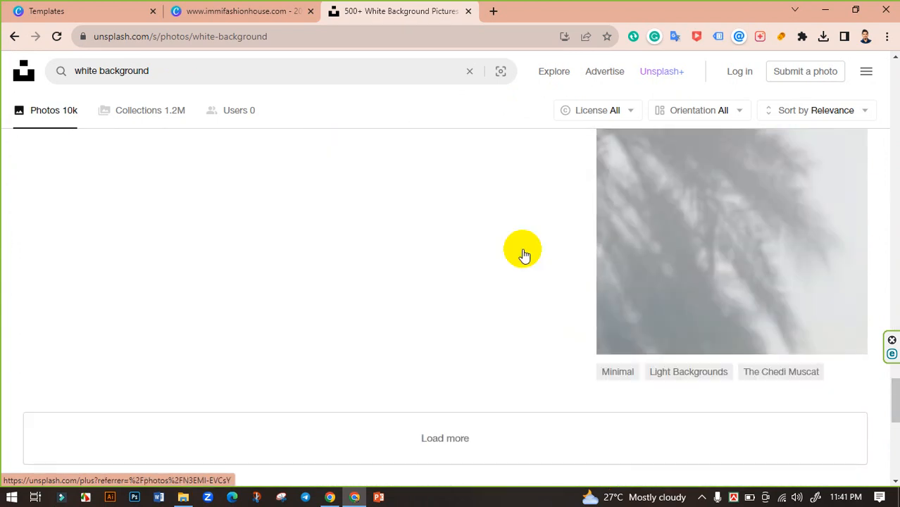
Load more white background results and browse them for a light textured photo to use behind the shirt design
click(465, 437)
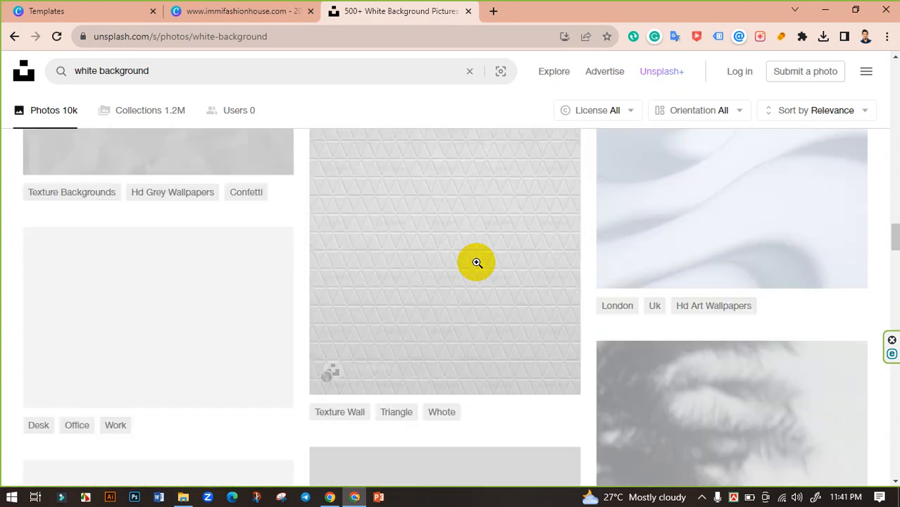
scroll(507, 261, down, 6)
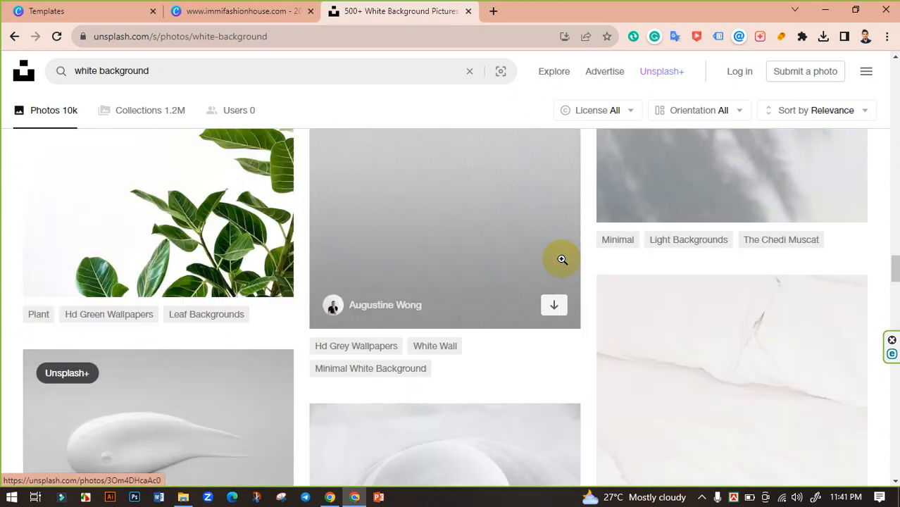
scroll(612, 337, down, 7)
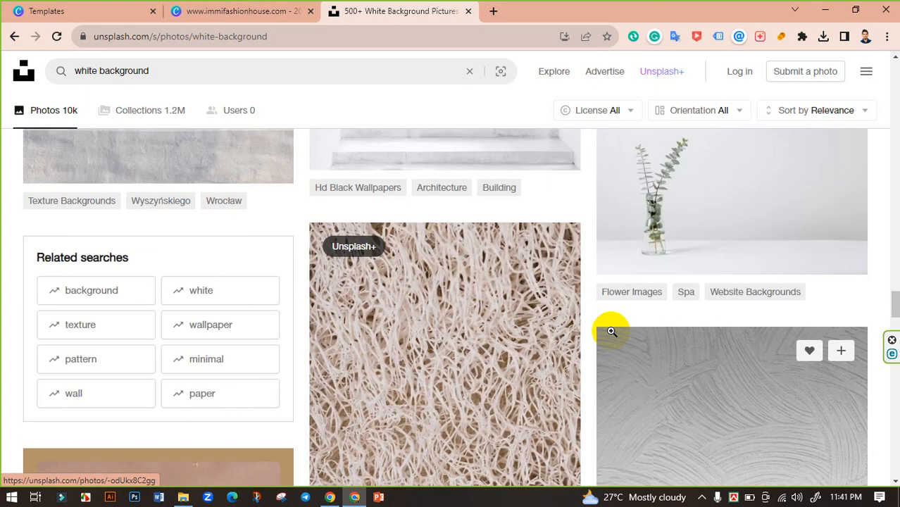
scroll(414, 303, down, 1)
scroll(414, 303, down, 11)
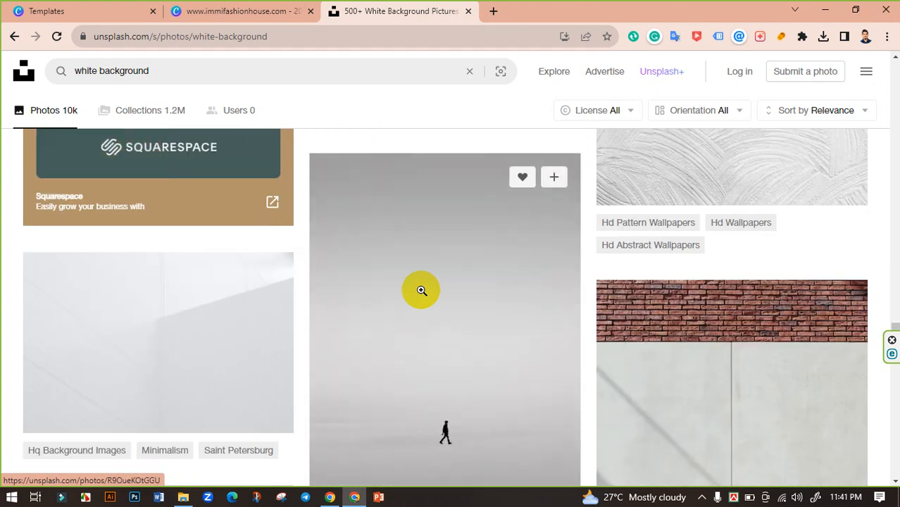
scroll(562, 305, down, 5)
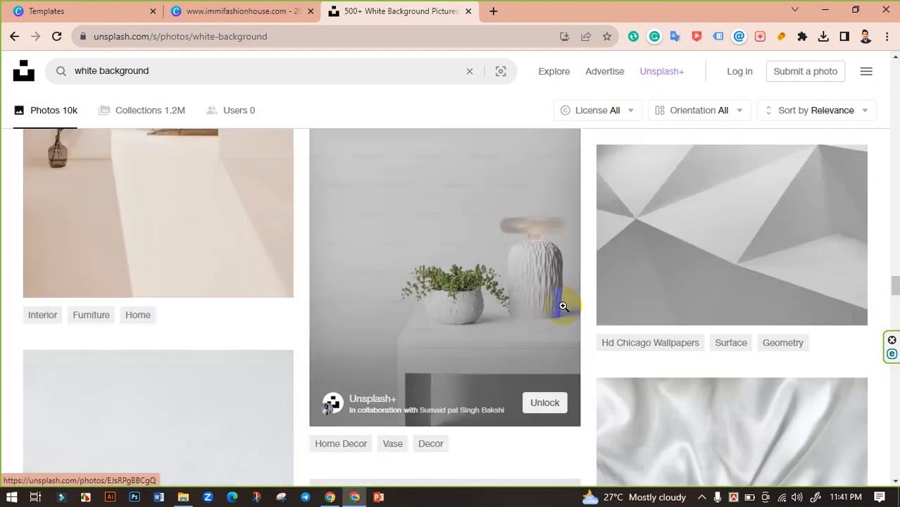
scroll(626, 322, down, 4)
scroll(452, 289, down, 6)
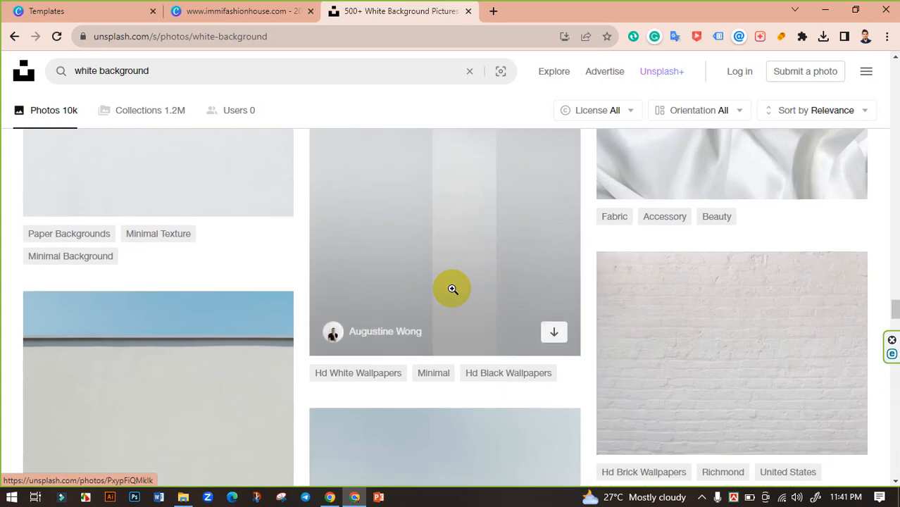
scroll(452, 289, down, 5)
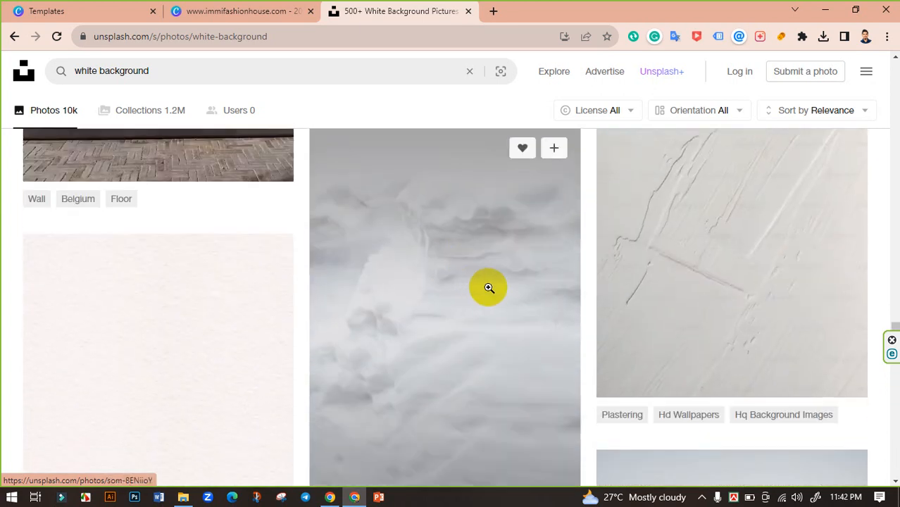
scroll(525, 295, down, 12)
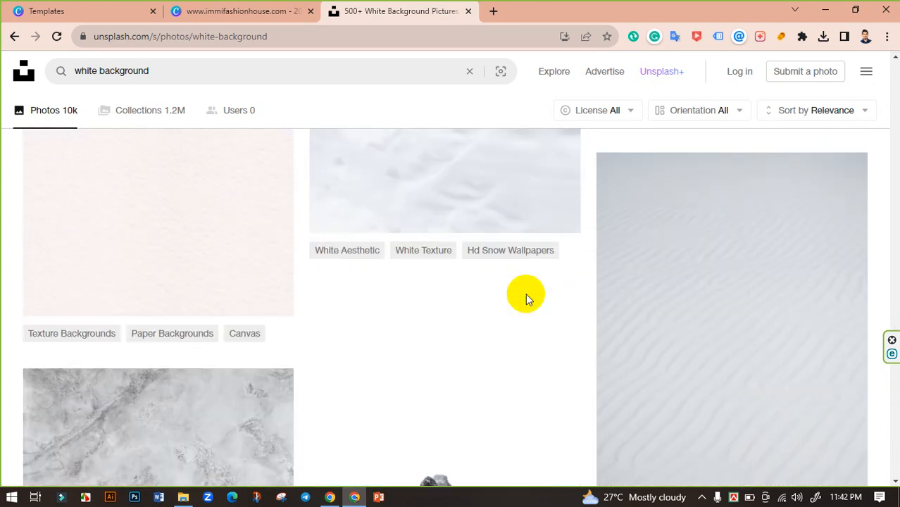
scroll(527, 294, down, 10)
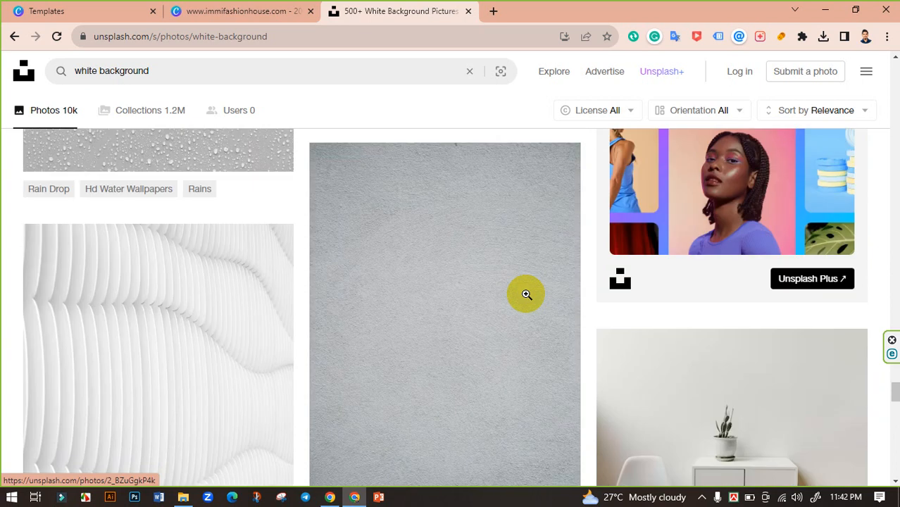
scroll(527, 294, down, 4)
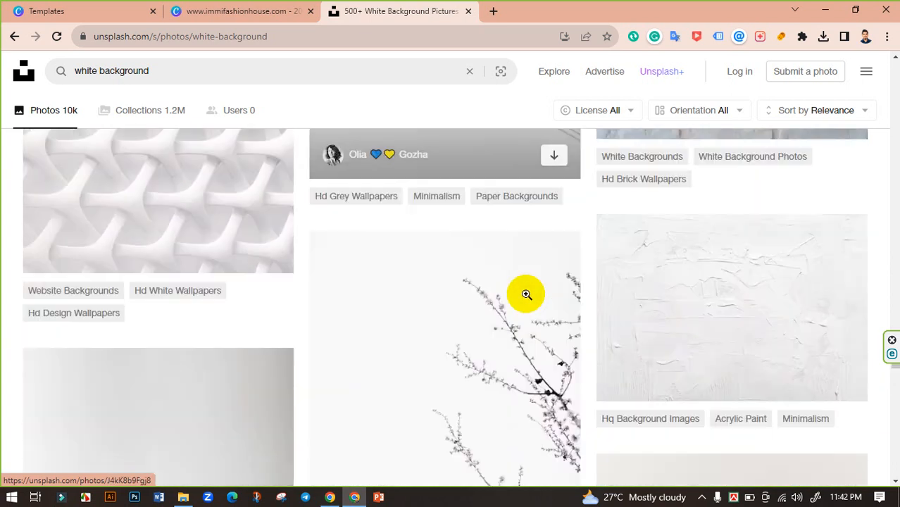
scroll(527, 295, up, 2)
scroll(572, 271, down, 12)
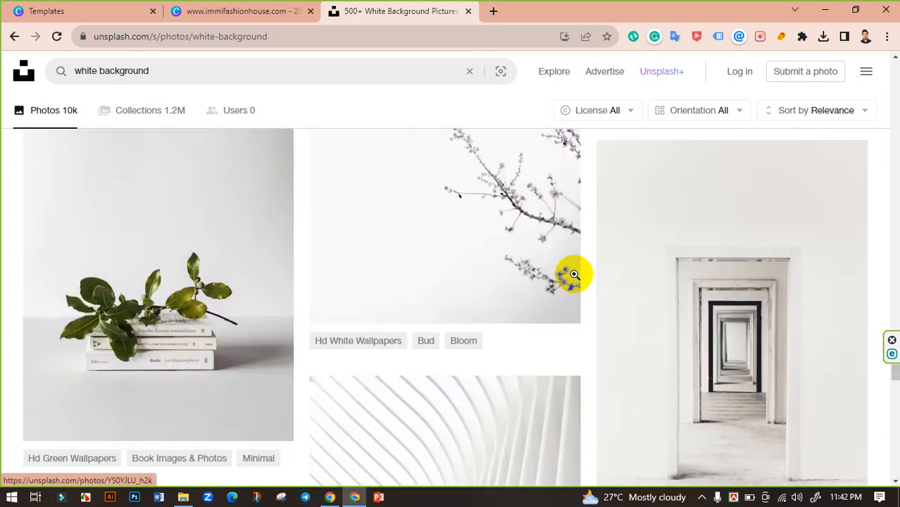
scroll(469, 264, down, 5)
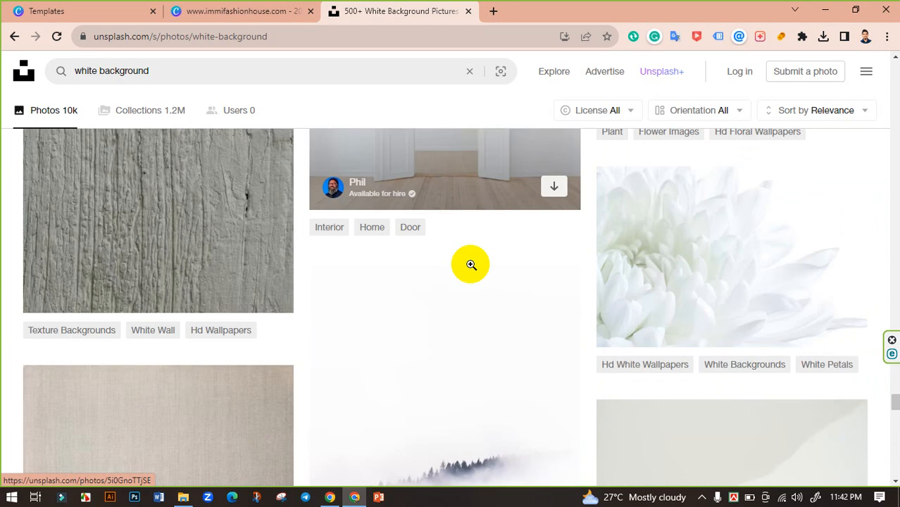
scroll(564, 274, up, 2)
scroll(676, 286, down, 1)
scroll(399, 268, down, 8)
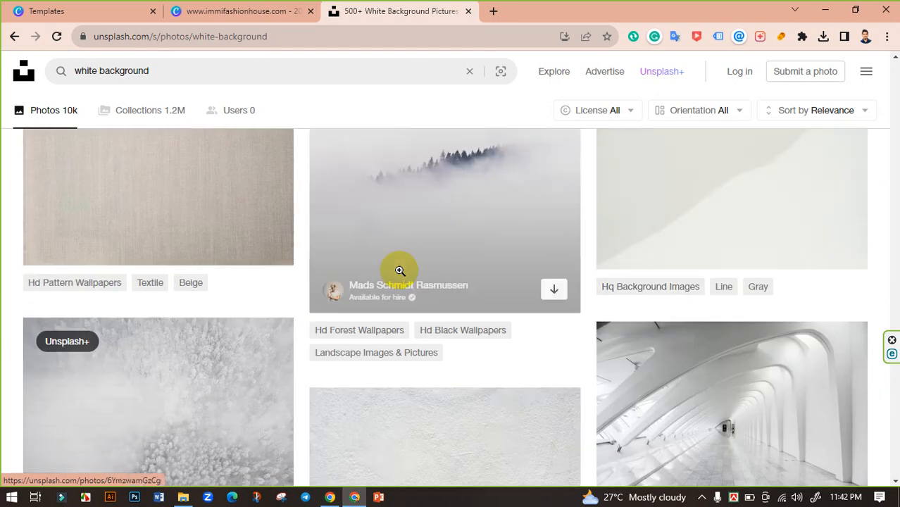
scroll(422, 266, up, 2)
scroll(449, 266, down, 10)
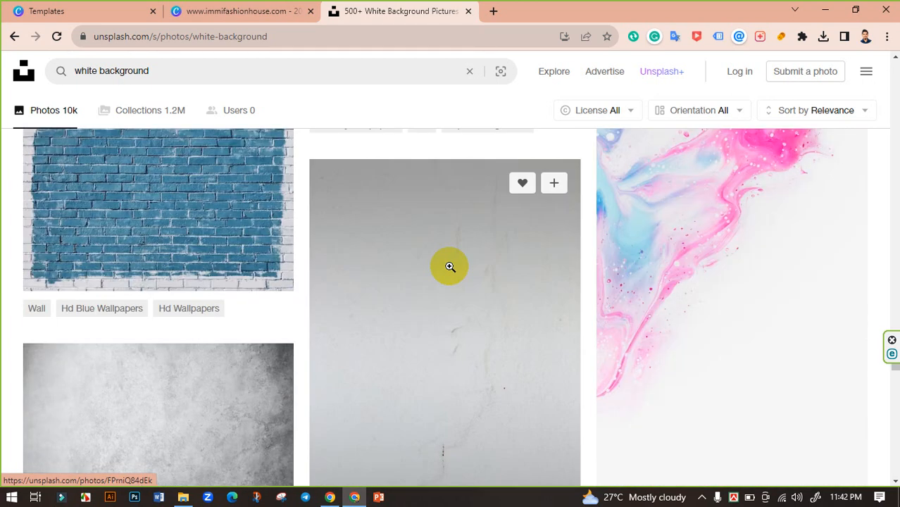
scroll(451, 266, up, 3)
scroll(452, 267, down, 15)
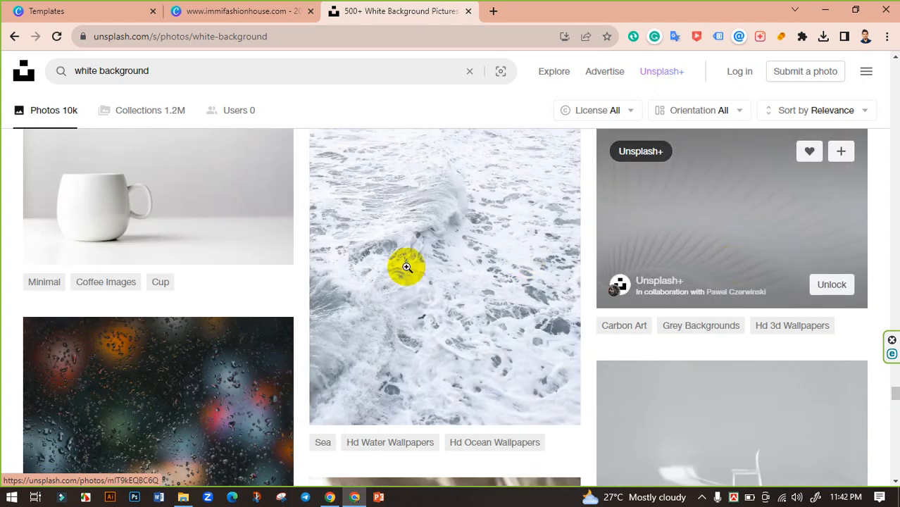
scroll(415, 261, down, 8)
scroll(512, 289, up, 1)
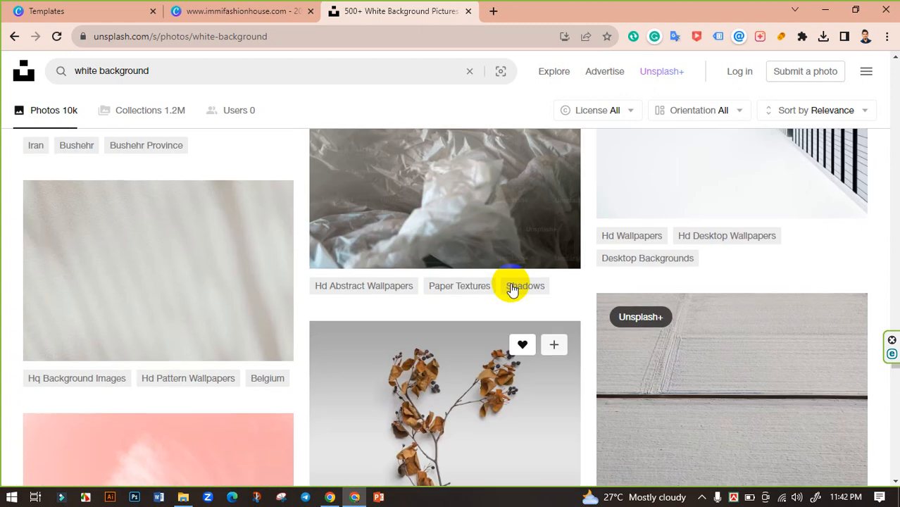
scroll(512, 285, down, 10)
scroll(512, 285, down, 4)
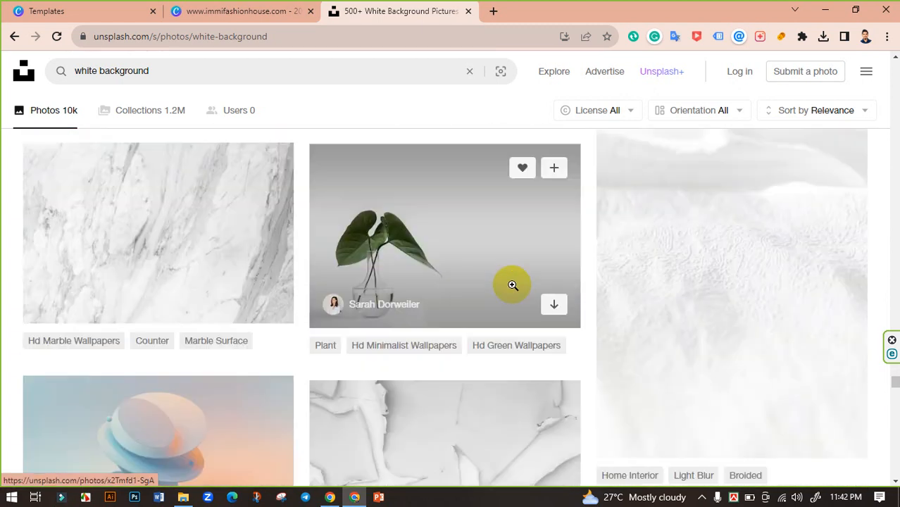
scroll(513, 285, up, 2)
scroll(512, 285, down, 3)
scroll(512, 285, down, 12)
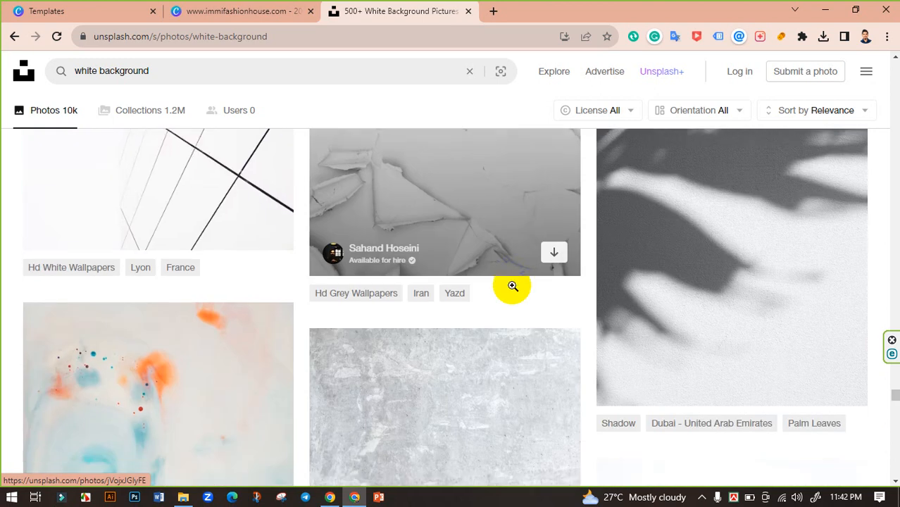
scroll(512, 285, down, 4)
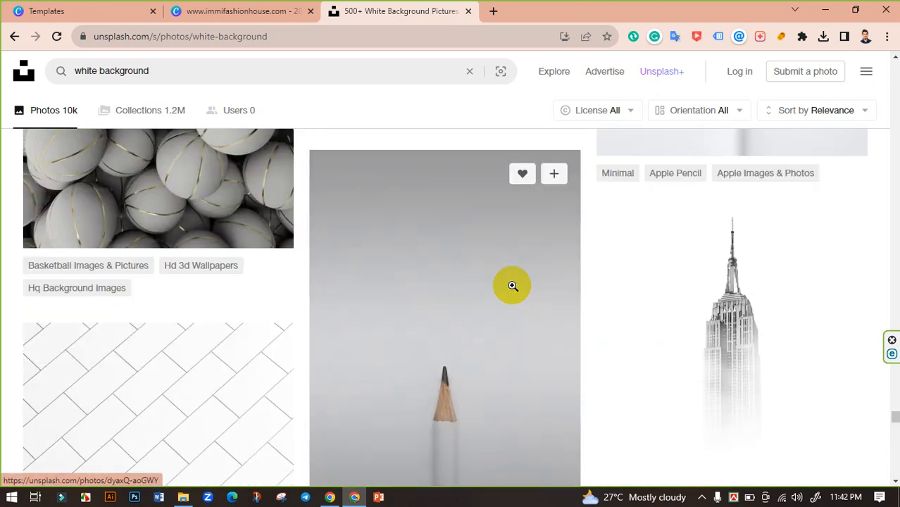
scroll(512, 286, up, 3)
scroll(512, 285, down, 4)
scroll(512, 285, down, 12)
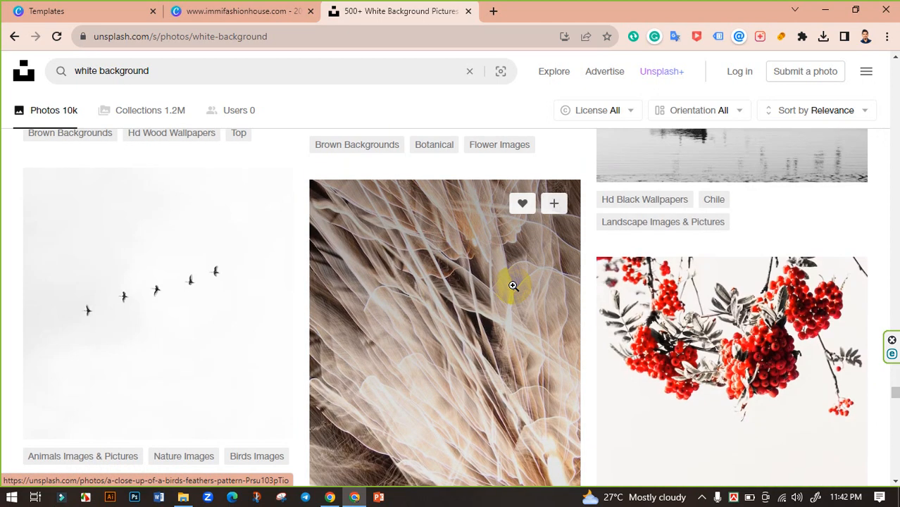
scroll(513, 285, down, 10)
scroll(513, 285, down, 10)
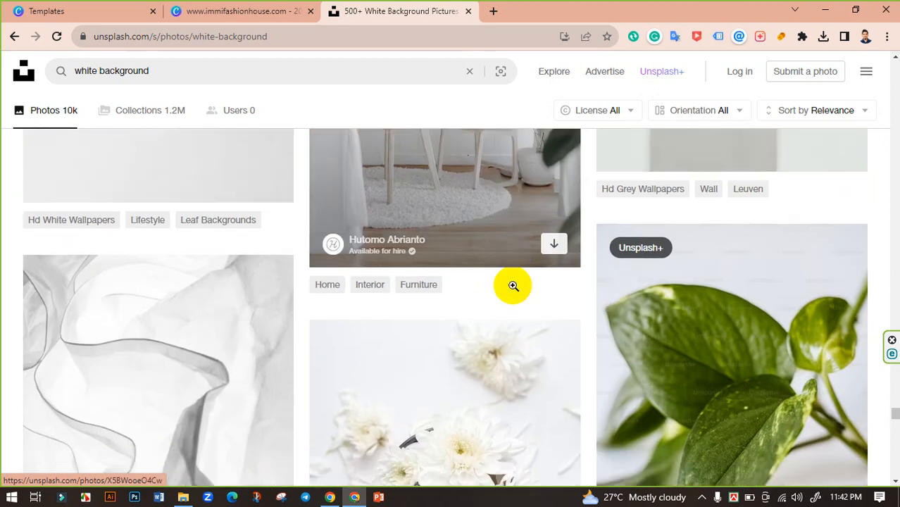
scroll(512, 285, down, 10)
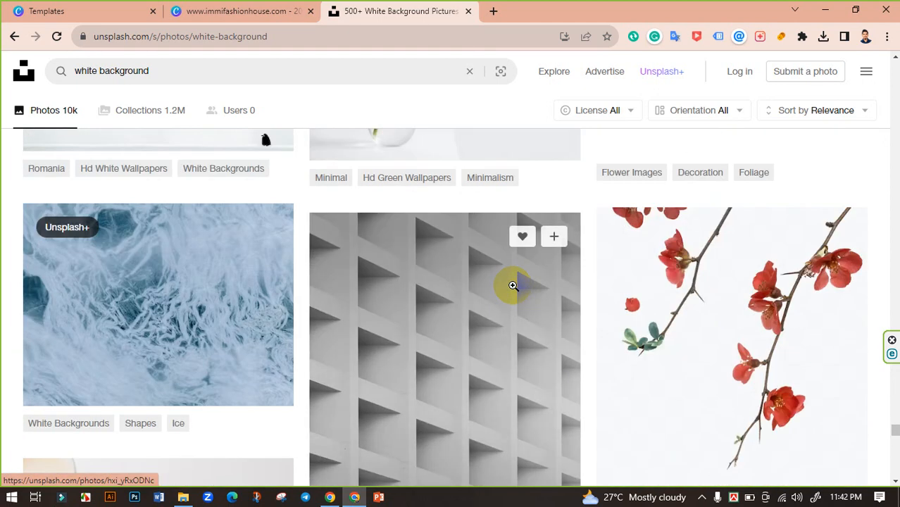
scroll(512, 285, down, 10)
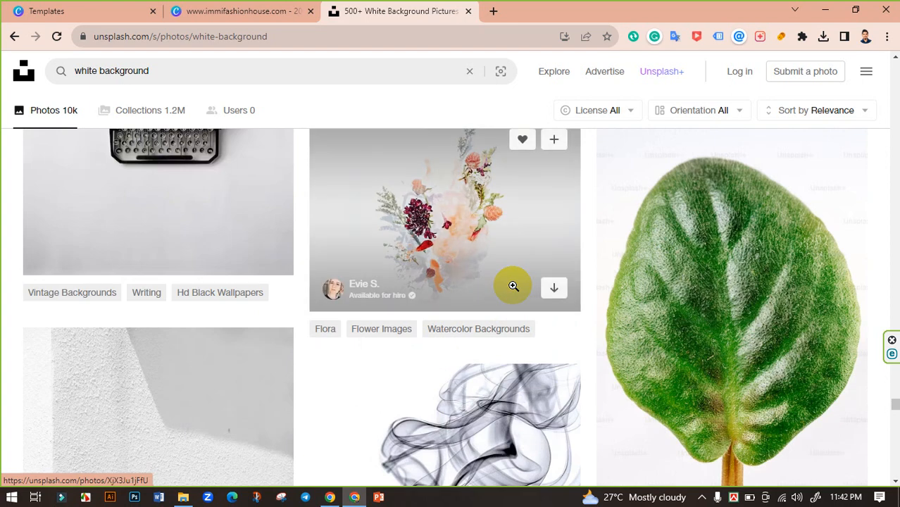
scroll(512, 285, down, 10)
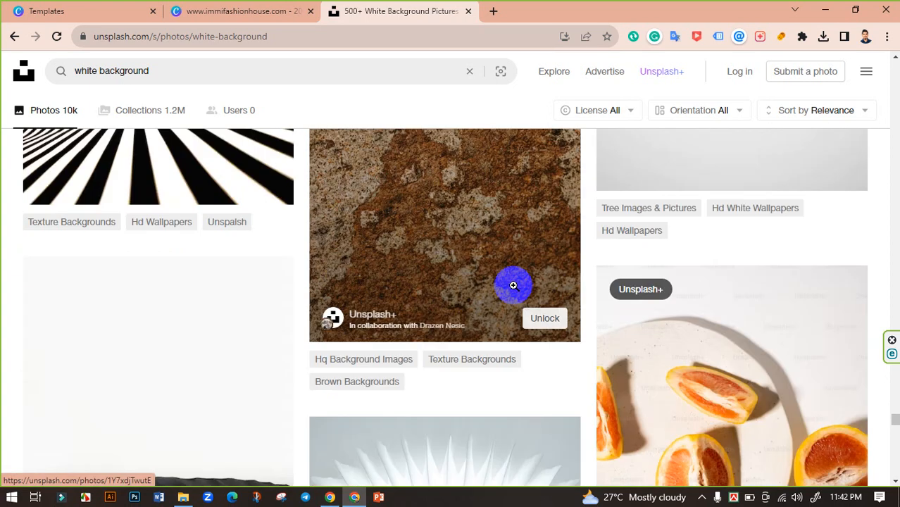
scroll(513, 286, up, 1)
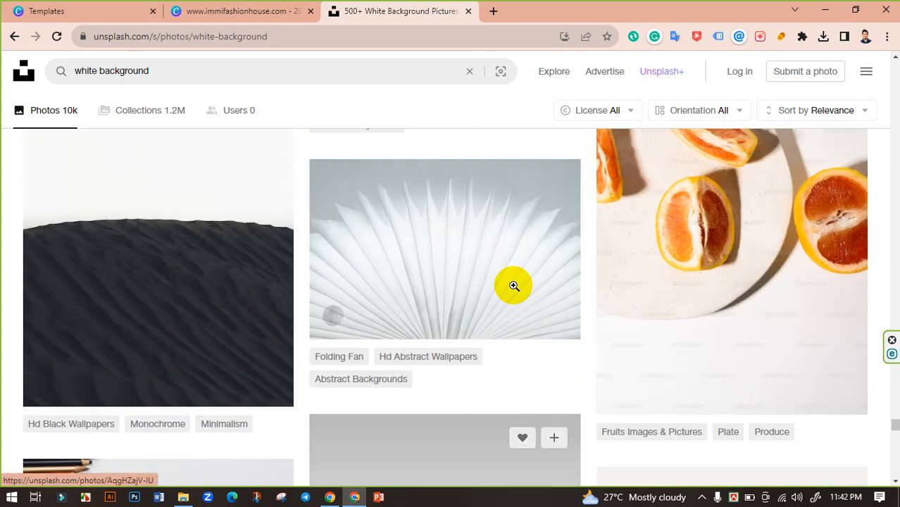
Open the white folding fan photo with the grey backdrop, check its related photos, and download it in a chosen size
click(454, 237)
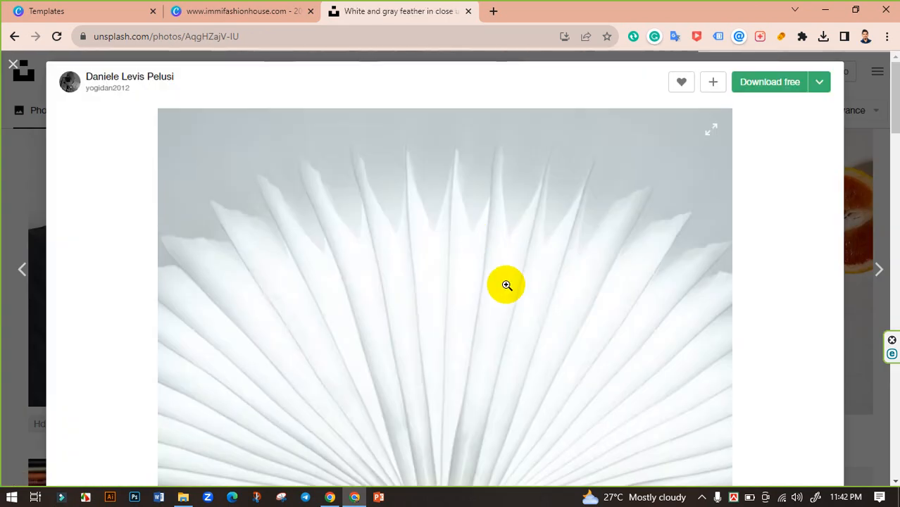
scroll(631, 275, down, 10)
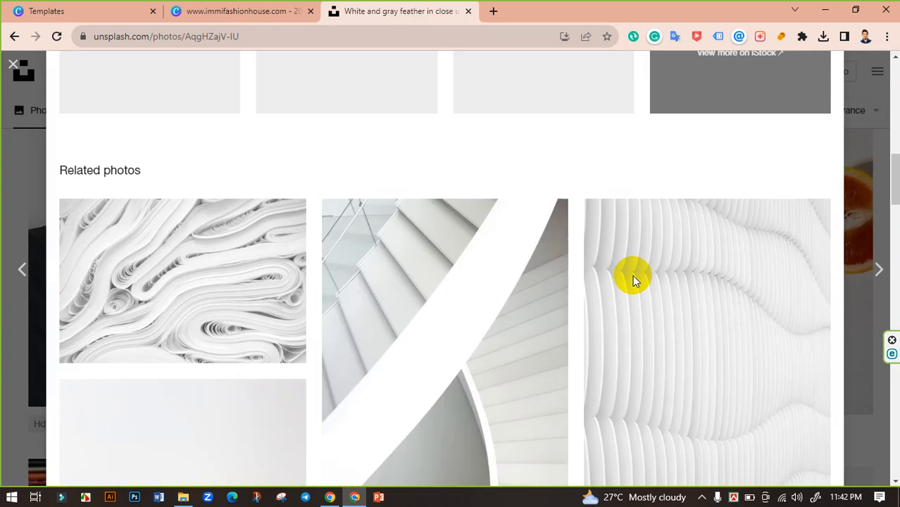
scroll(632, 276, up, 5)
scroll(632, 275, down, 5)
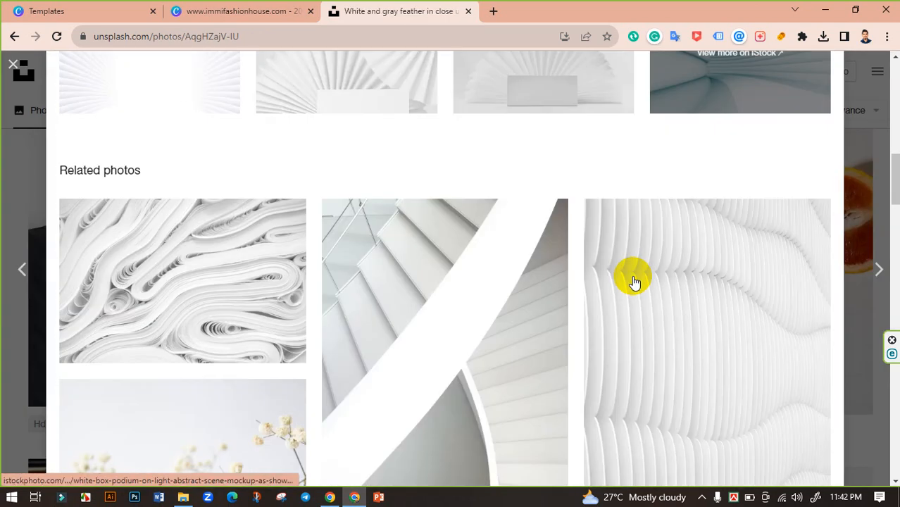
scroll(632, 276, up, 2)
scroll(632, 276, up, 10)
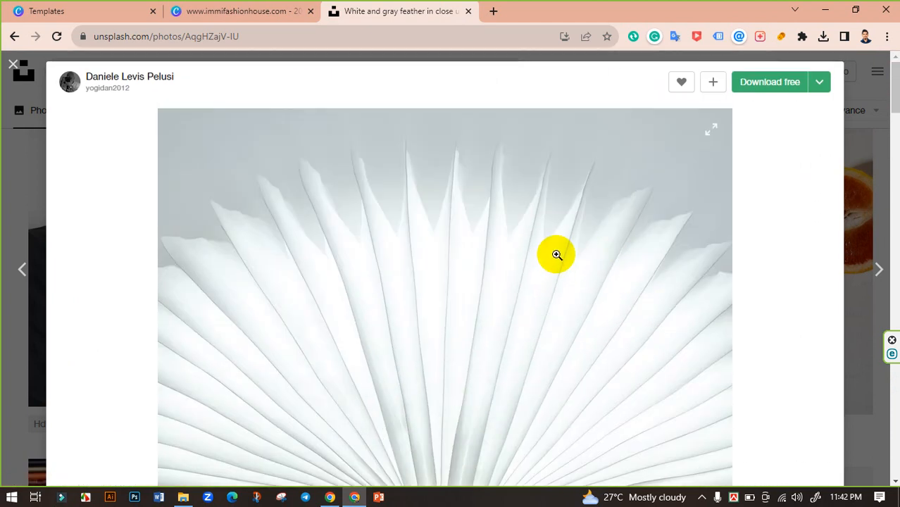
scroll(557, 254, down, 3)
scroll(819, 116, up, 3)
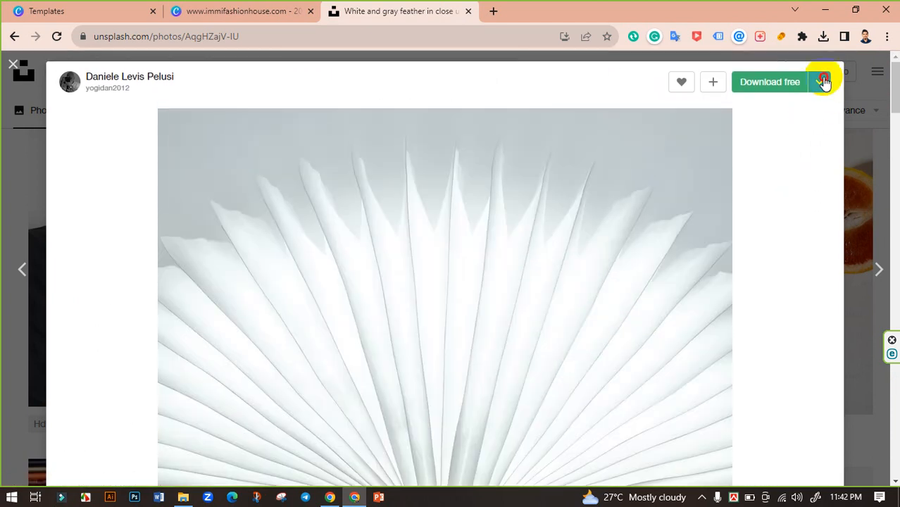
click(824, 82)
click(722, 175)
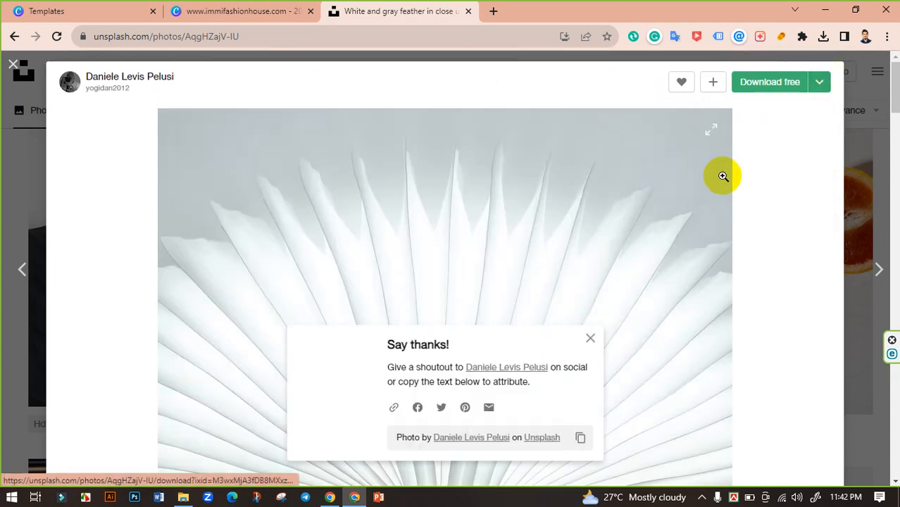
Switch back to the Canva design and upload the fan photo downloaded from Unsplash out of the Downloads folder
click(203, 6)
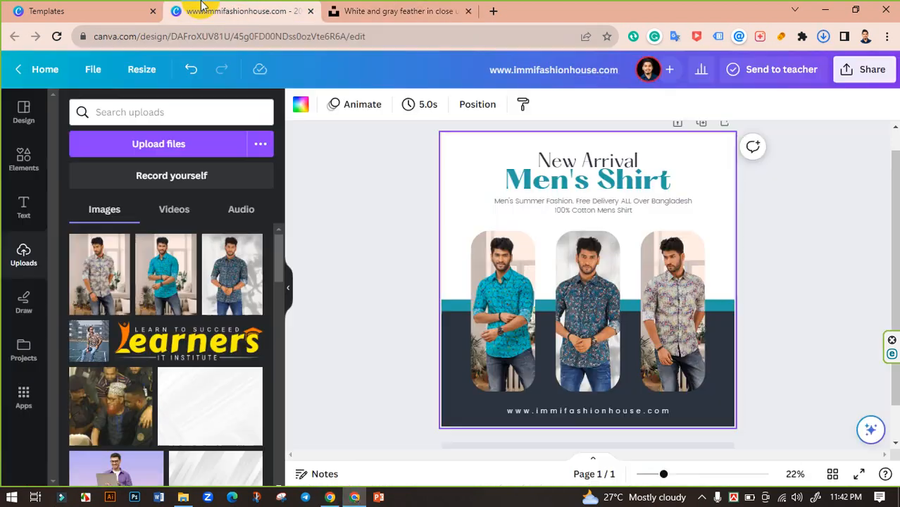
click(136, 143)
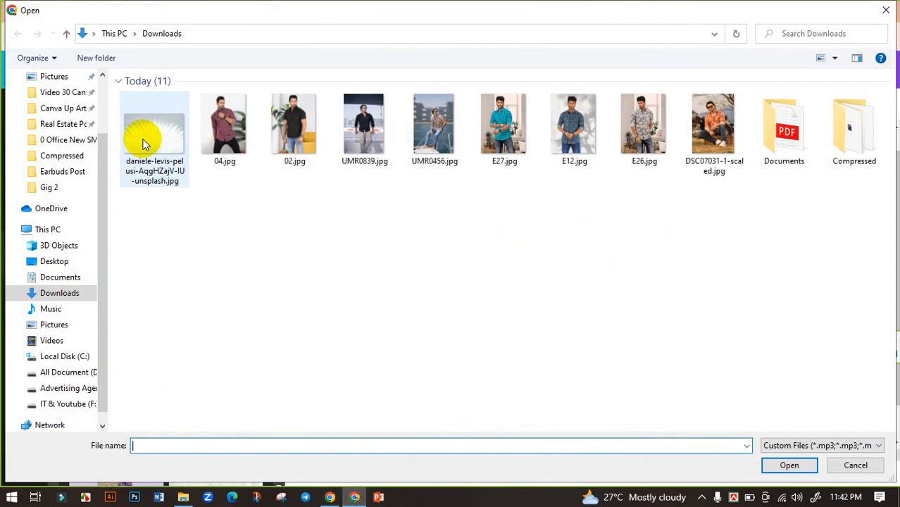
click(184, 159)
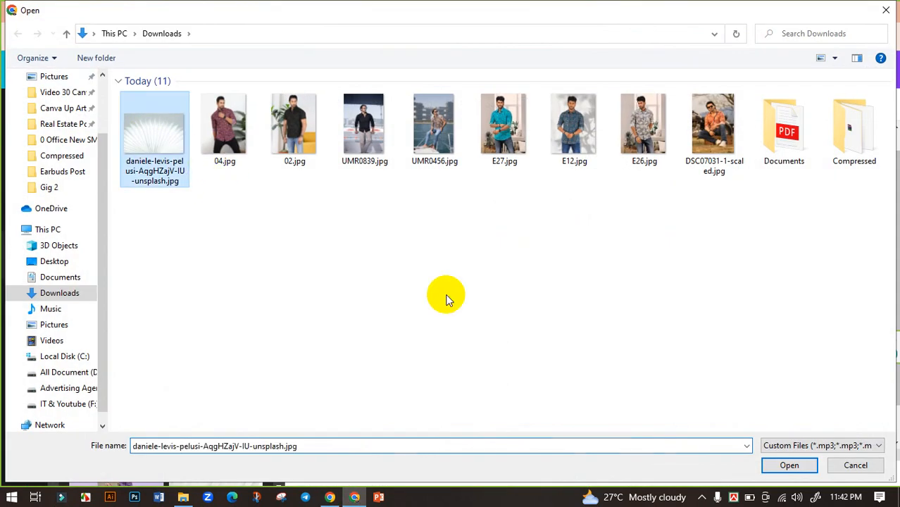
click(790, 465)
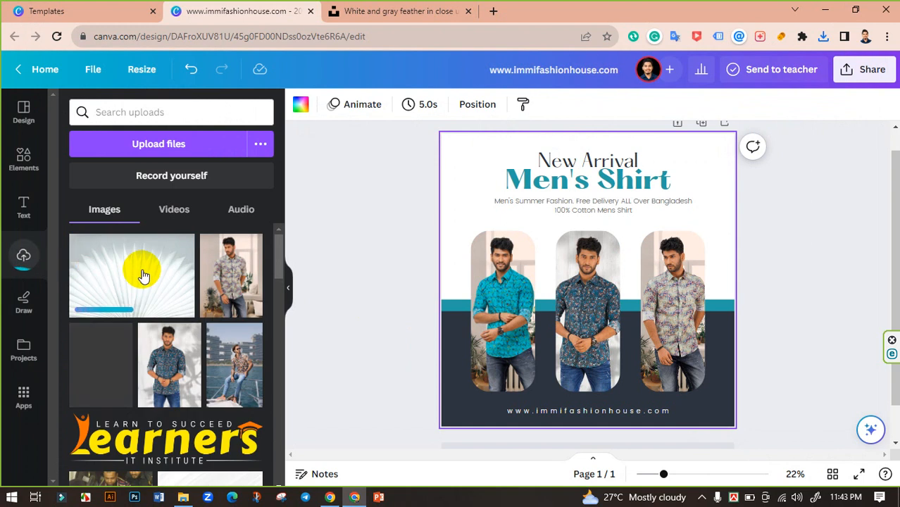
Place the fan photo along the page's upper edge, enlarge it to about 2062 × 1374 px and centre it horizontally
click(137, 275)
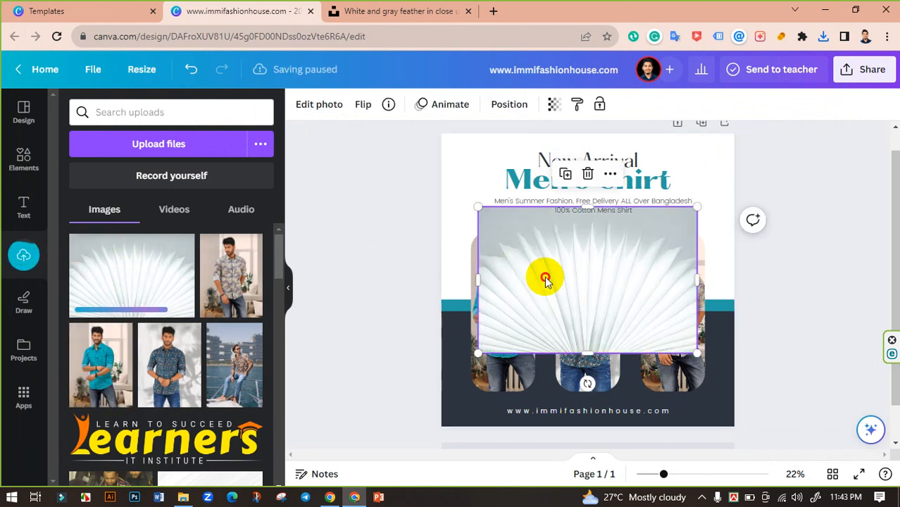
drag(546, 280, 509, 202)
drag(660, 278, 755, 323)
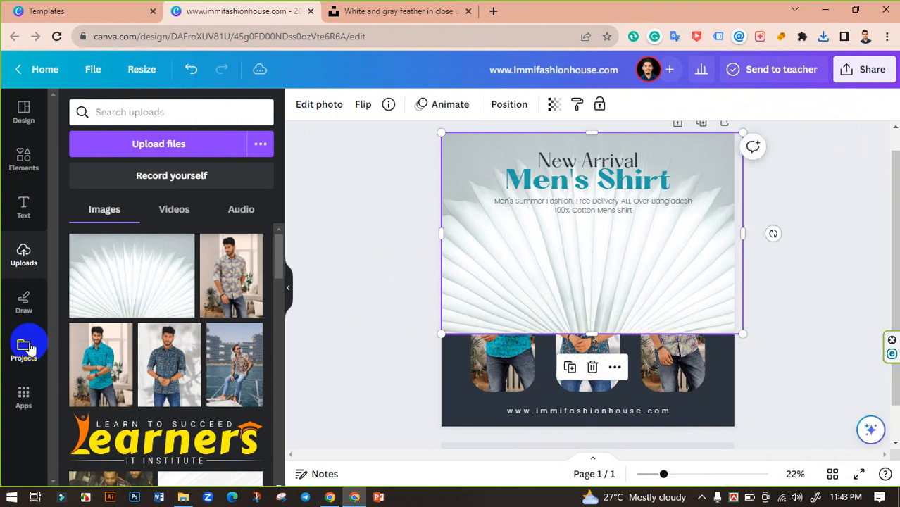
click(510, 106)
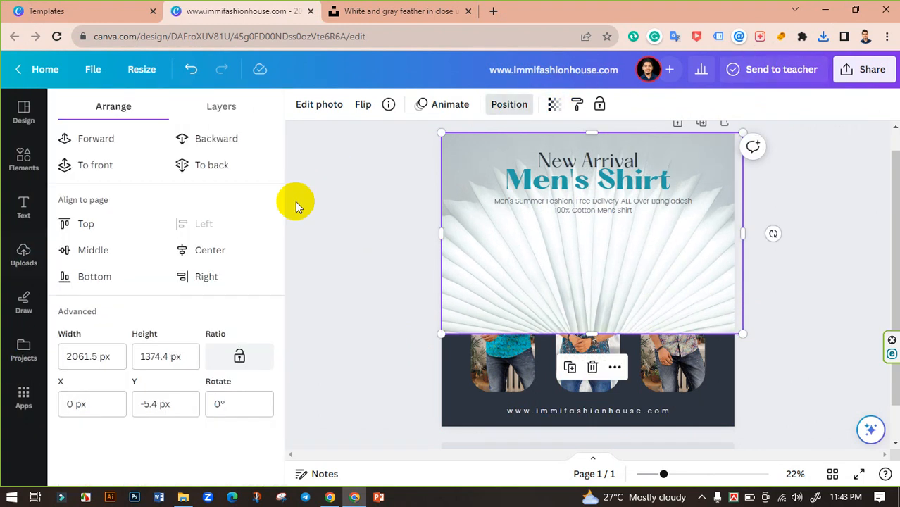
click(201, 250)
click(379, 212)
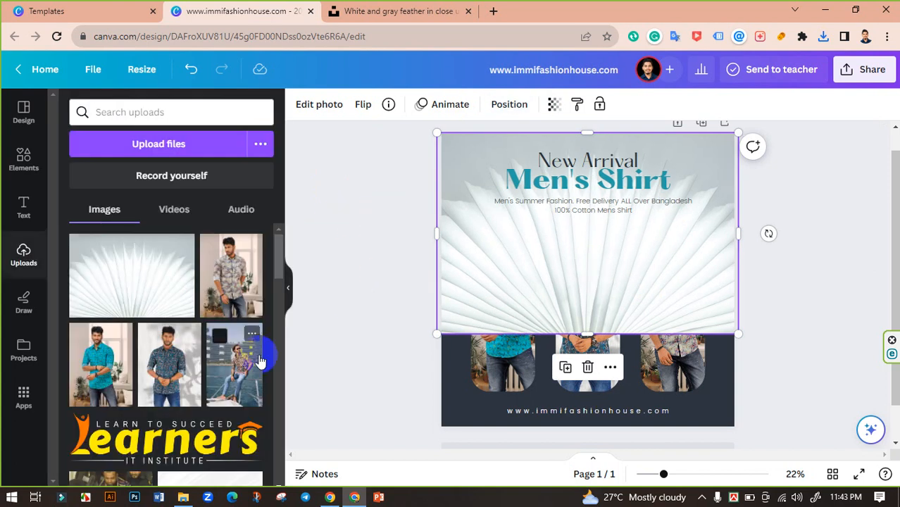
Send the fan photo backward until it sits behind the three shirt photos and the dark lower band
key(ctrl+[)
key(ctrl+[)
key(ctrl+[)
key(ctrl+[)
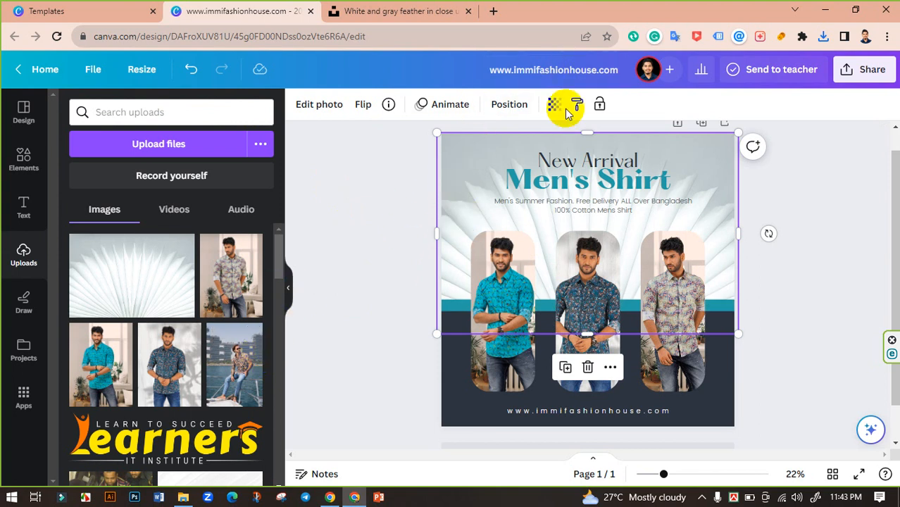
Set the fan photo's transparency to 25 and deselect it
click(554, 107)
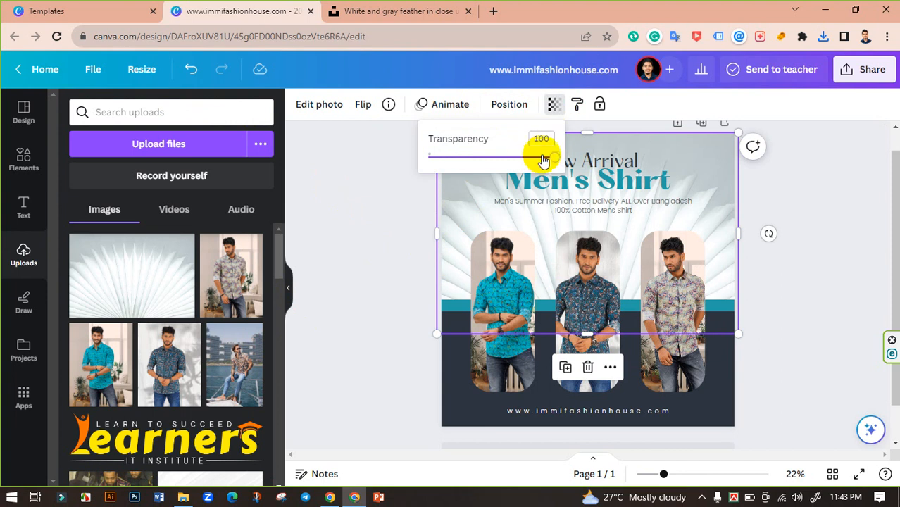
drag(526, 160, 485, 161)
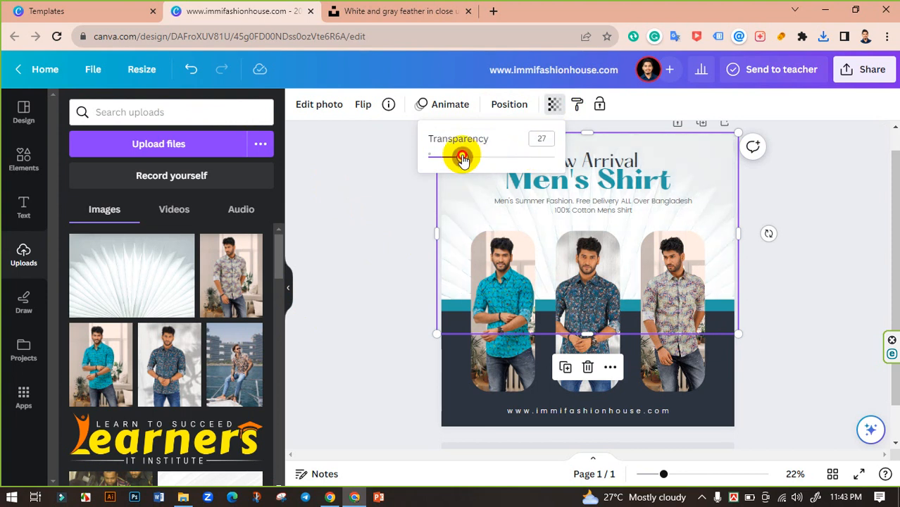
drag(551, 137, 500, 140)
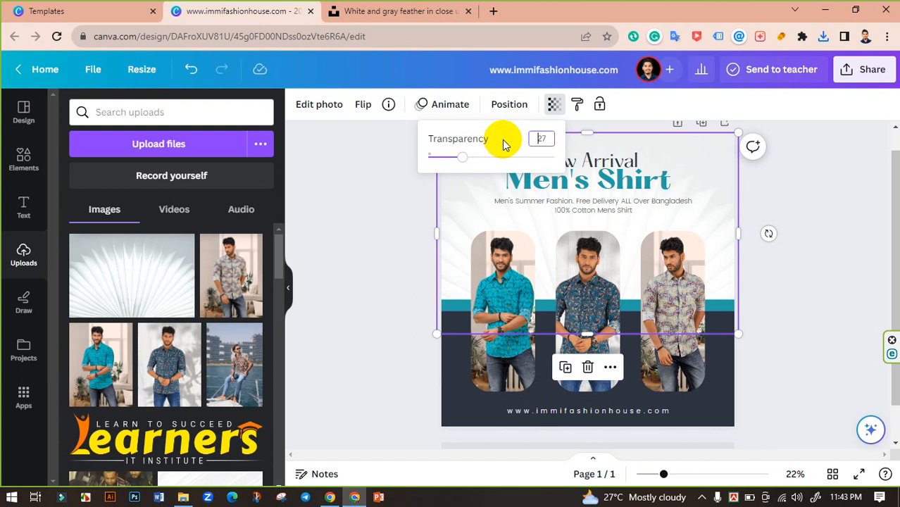
text(2)
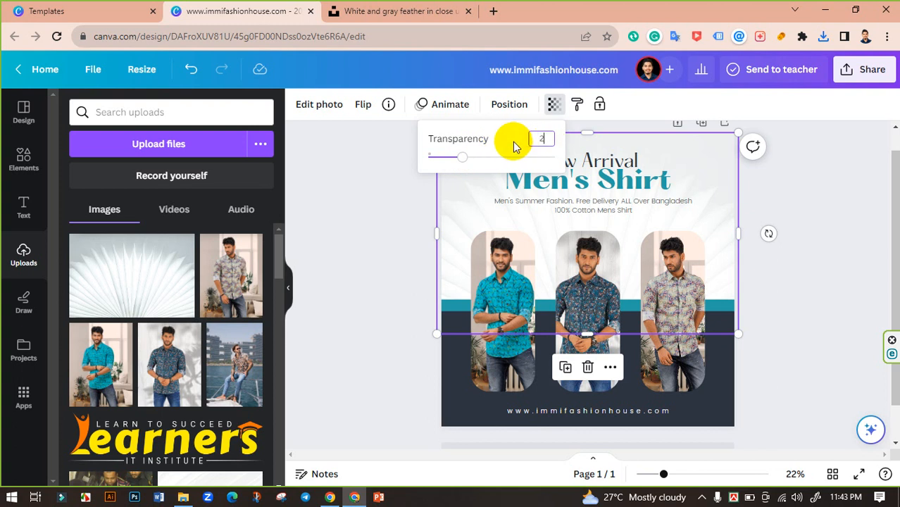
text(5)
click(414, 204)
click(385, 204)
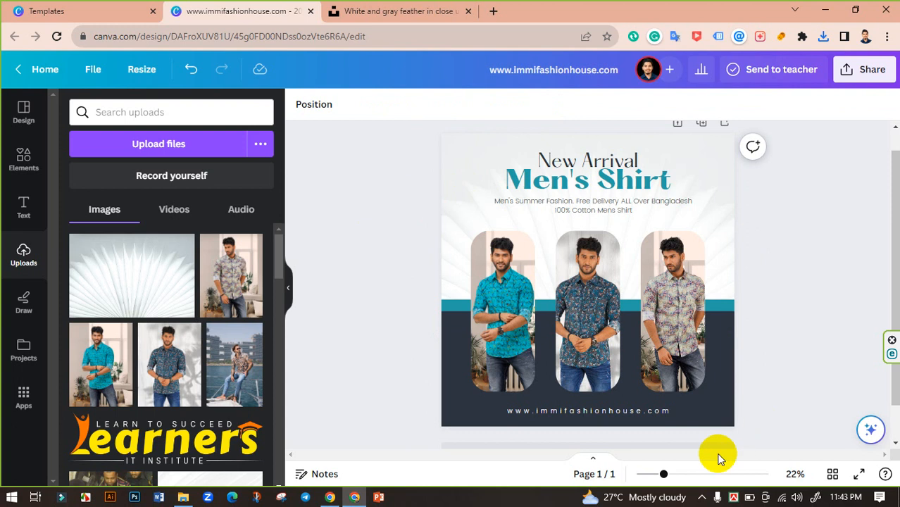
Title the design "Mens Fashion" and download it as a PNG at 2,000 × 2,000 px
mouse_move(662, 475)
mouse_down()
mouse_move(680, 479)
mouse_move(649, 479)
mouse_move(657, 479)
mouse_up()
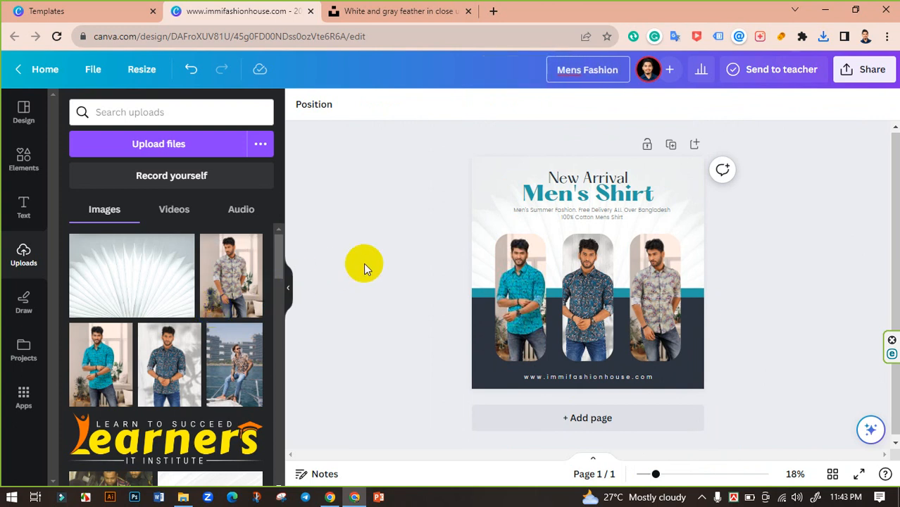
click(863, 69)
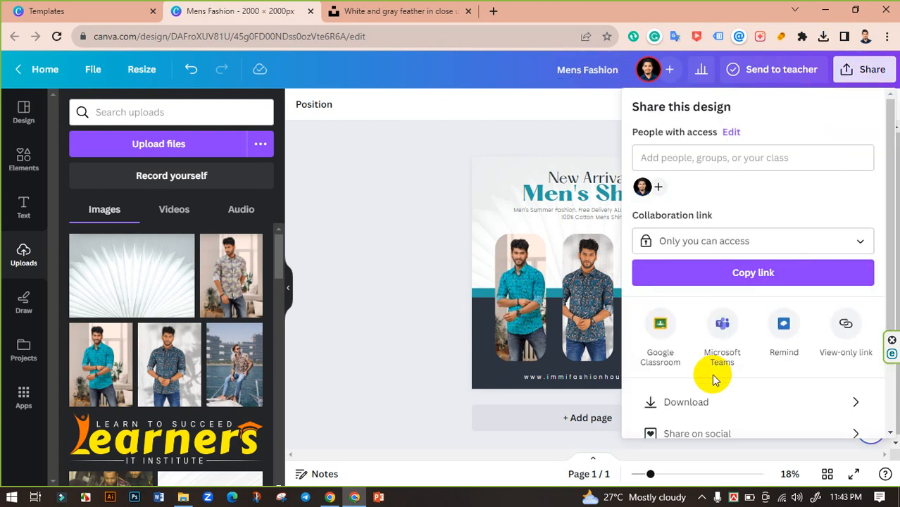
click(679, 397)
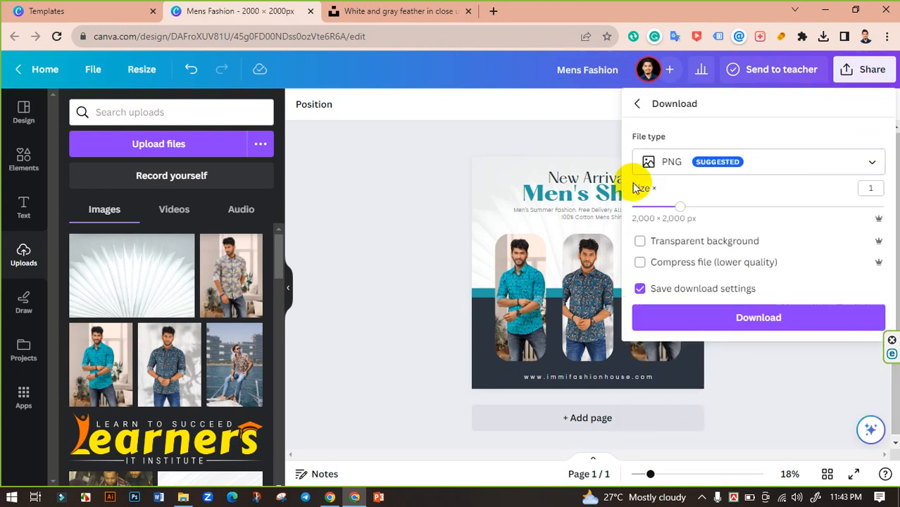
click(772, 324)
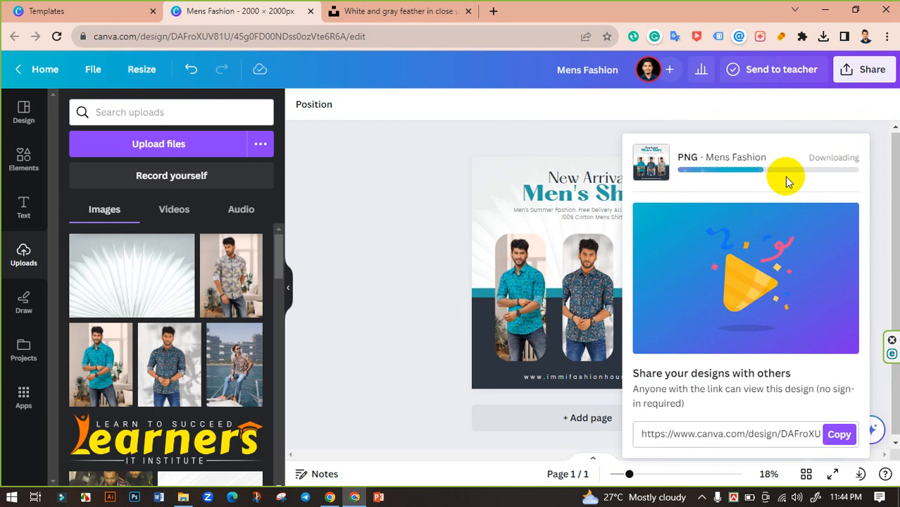
Download the design again as a JPG at 2,000 × 2,000 px with quality 100
click(868, 71)
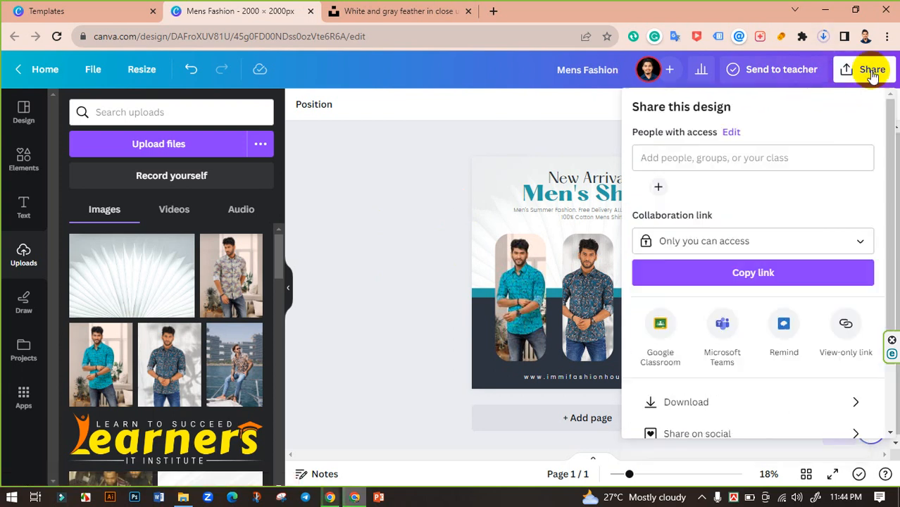
click(733, 400)
click(786, 159)
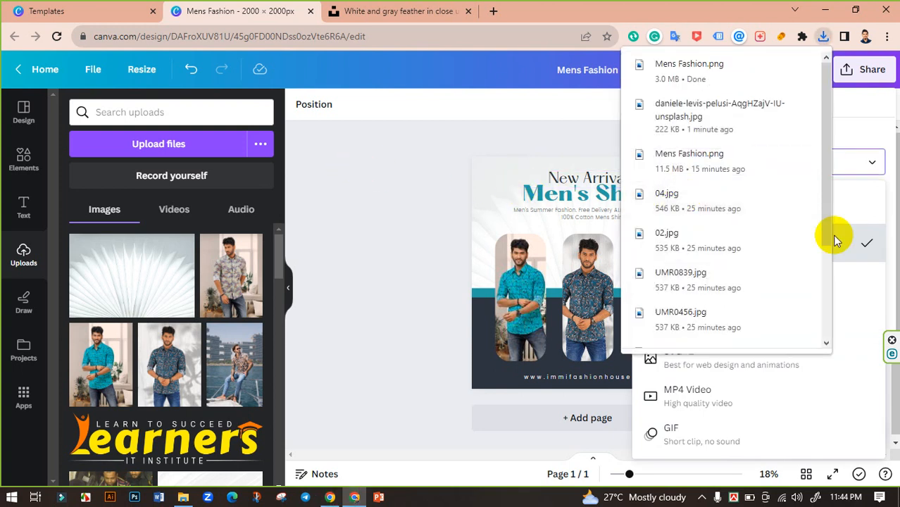
click(872, 204)
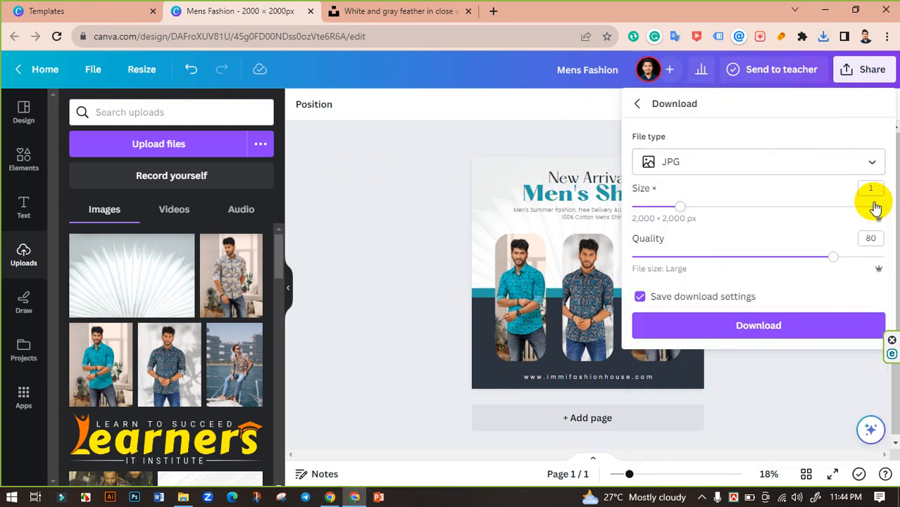
click(831, 161)
click(743, 206)
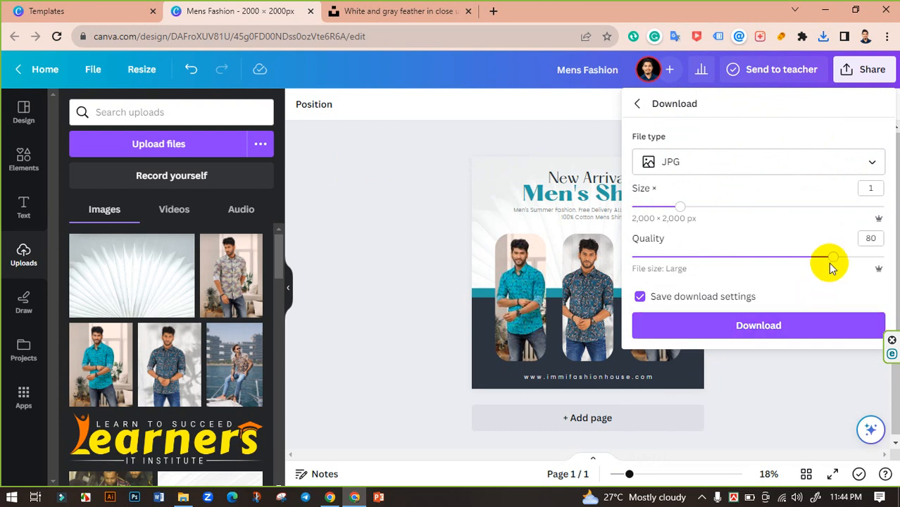
drag(835, 258, 885, 258)
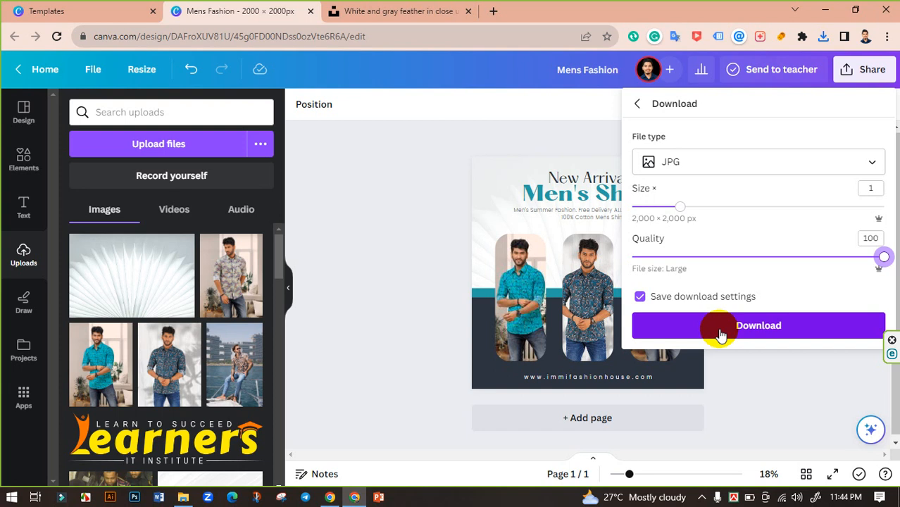
click(752, 326)
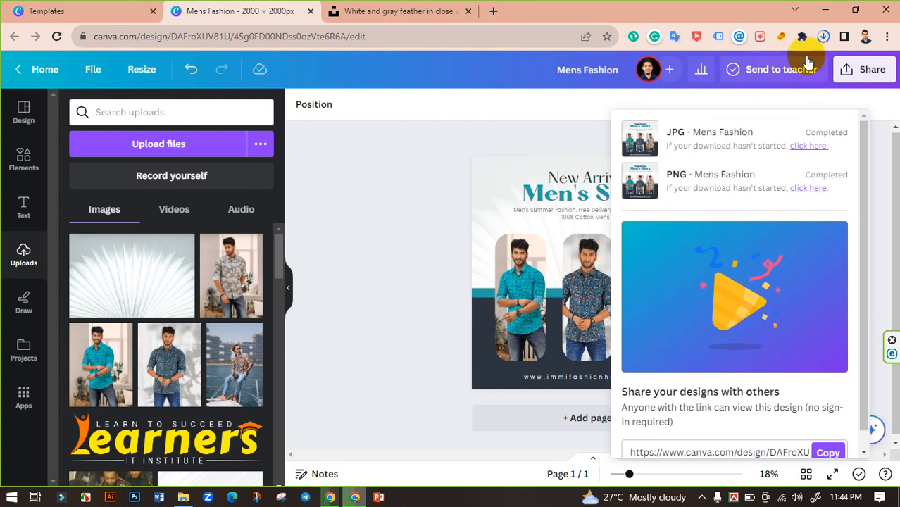
Switch to File Explorer, open Mens Fashion.png from Downloads and inspect the exported post up close
click(824, 36)
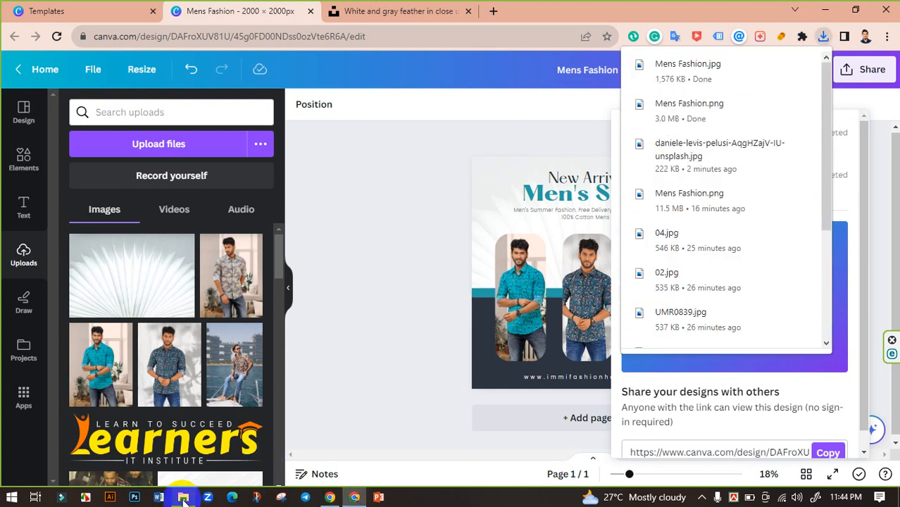
click(183, 498)
click(303, 238)
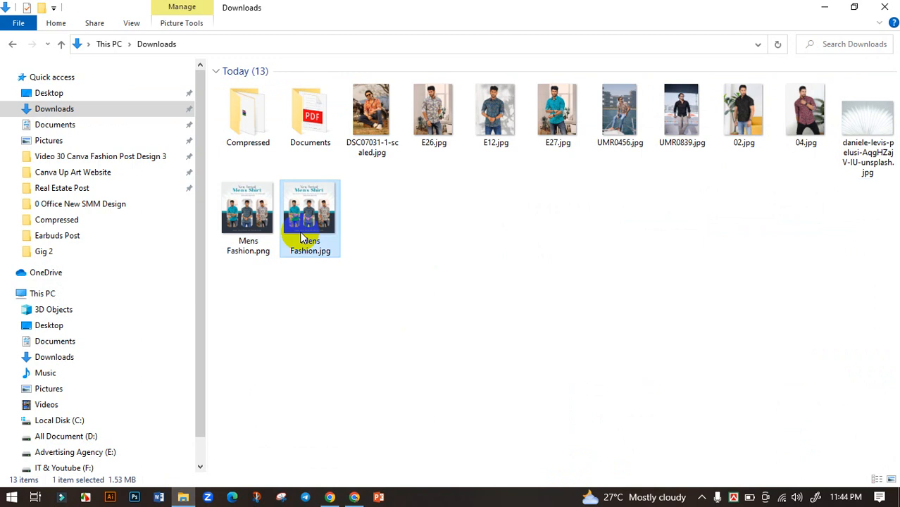
click(272, 231)
double_click(275, 230)
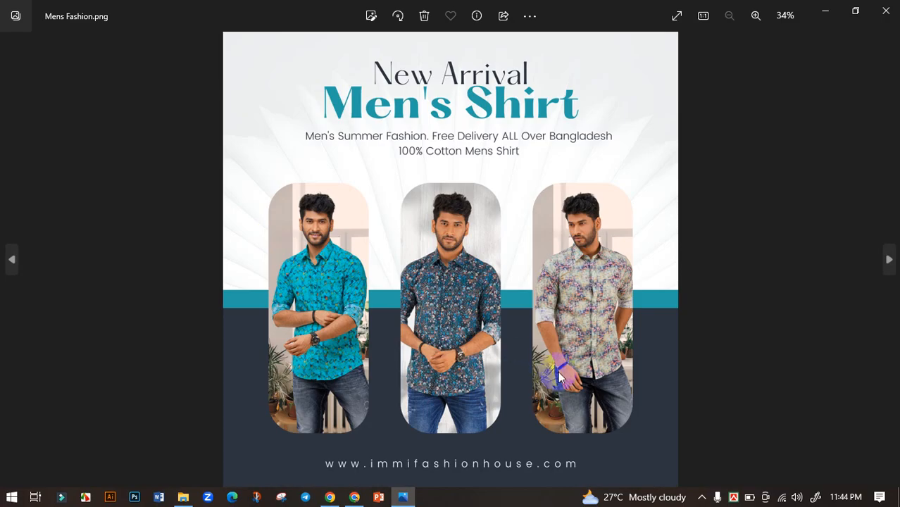
scroll(371, 333, up, 3)
scroll(370, 333, down, 3)
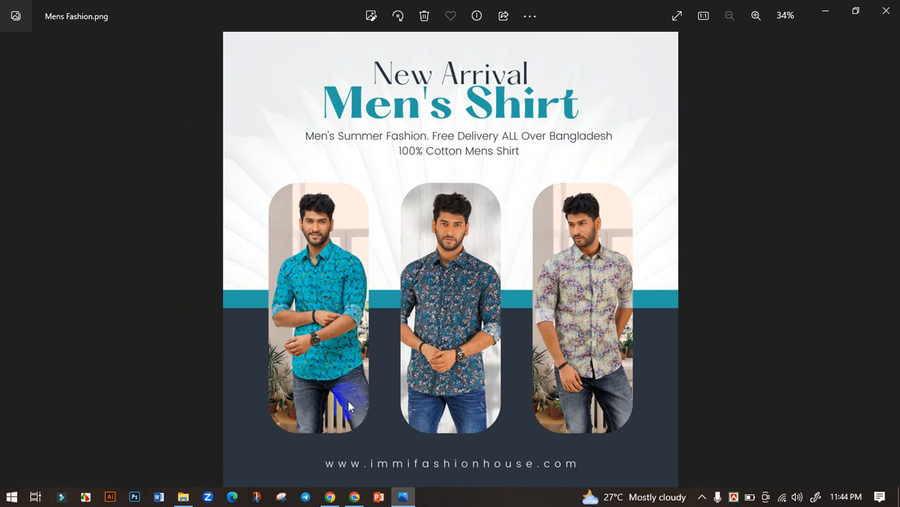
Return to the Canva design, hide the uploads panel and review the whole post from heading to website line at 23% zoom
click(355, 497)
click(381, 328)
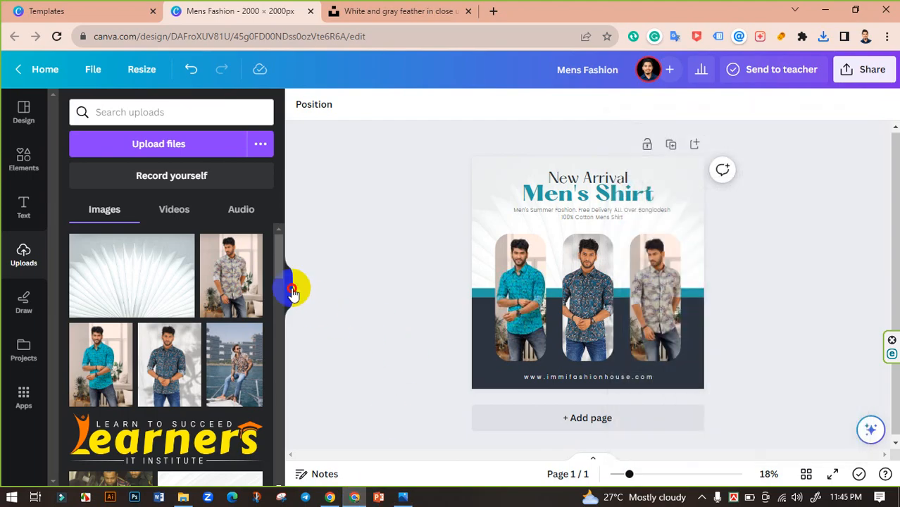
click(292, 290)
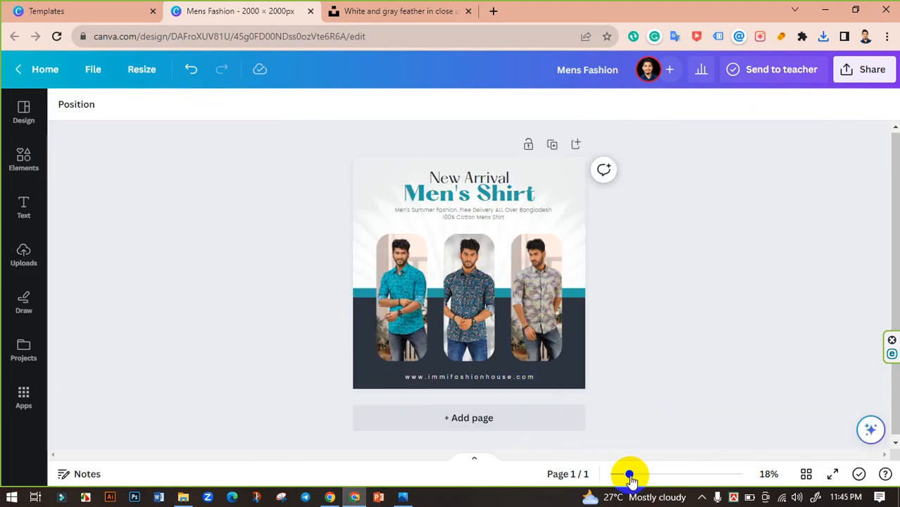
mouse_move(631, 477)
mouse_down()
mouse_move(653, 477)
mouse_move(639, 476)
mouse_up()
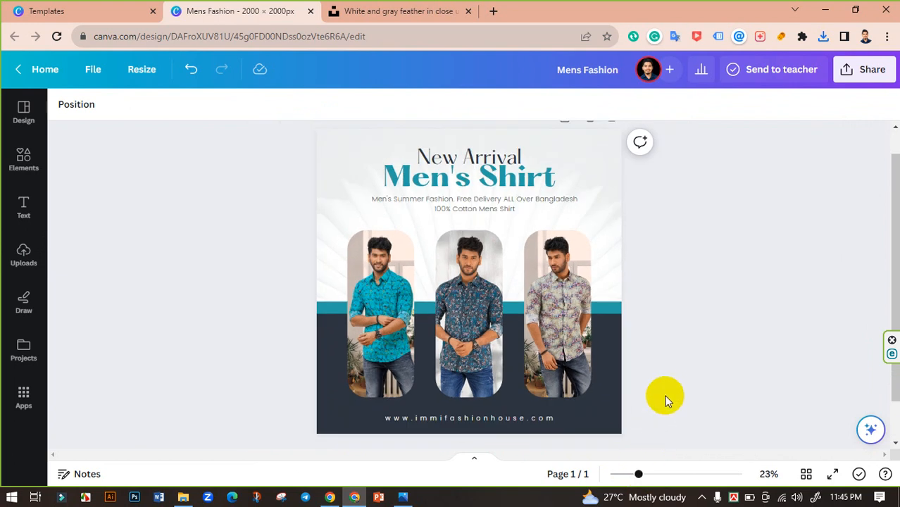
scroll(667, 392, up, 1)
scroll(637, 424, down, 1)
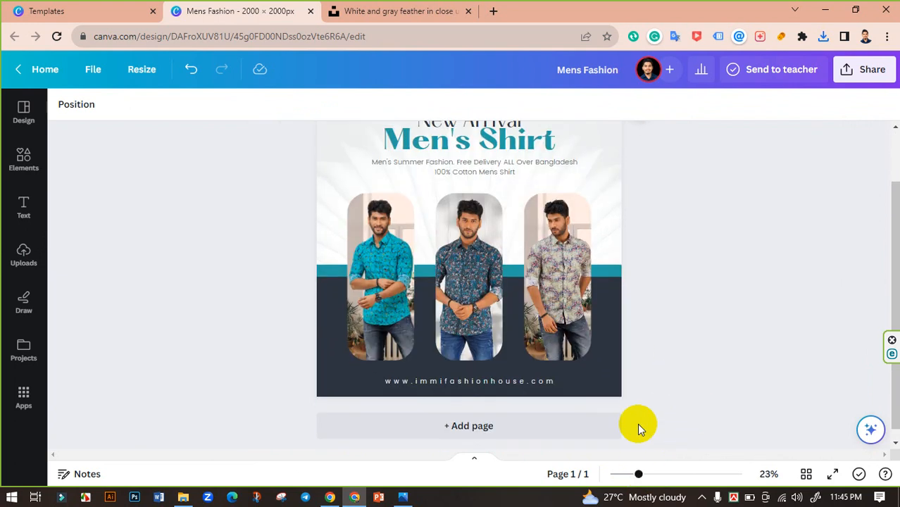
scroll(682, 424, up, 1)
scroll(687, 428, down, 1)
scroll(637, 444, up, 2)
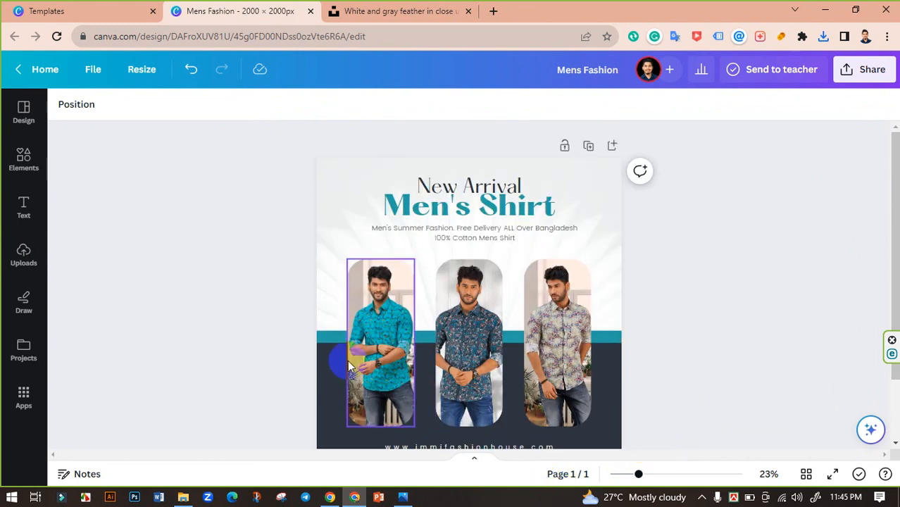
scroll(265, 333, down, 2)
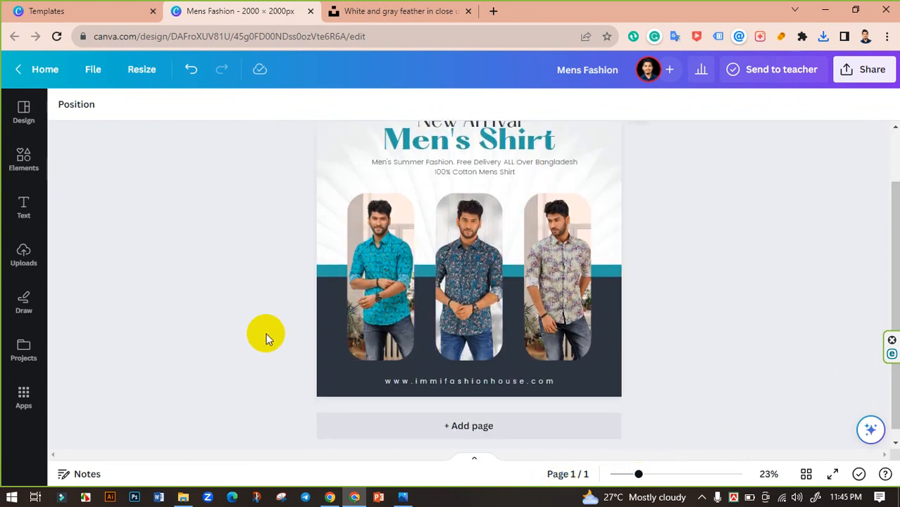
scroll(266, 333, up, 2)
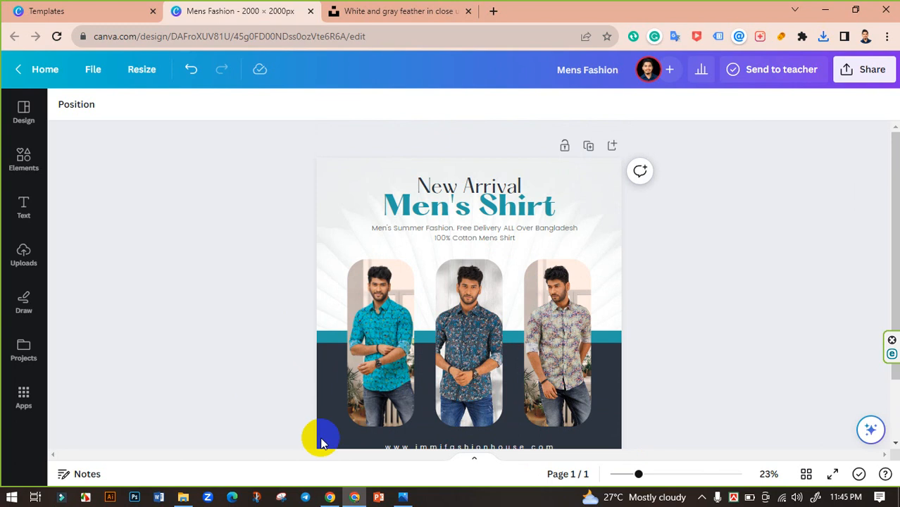